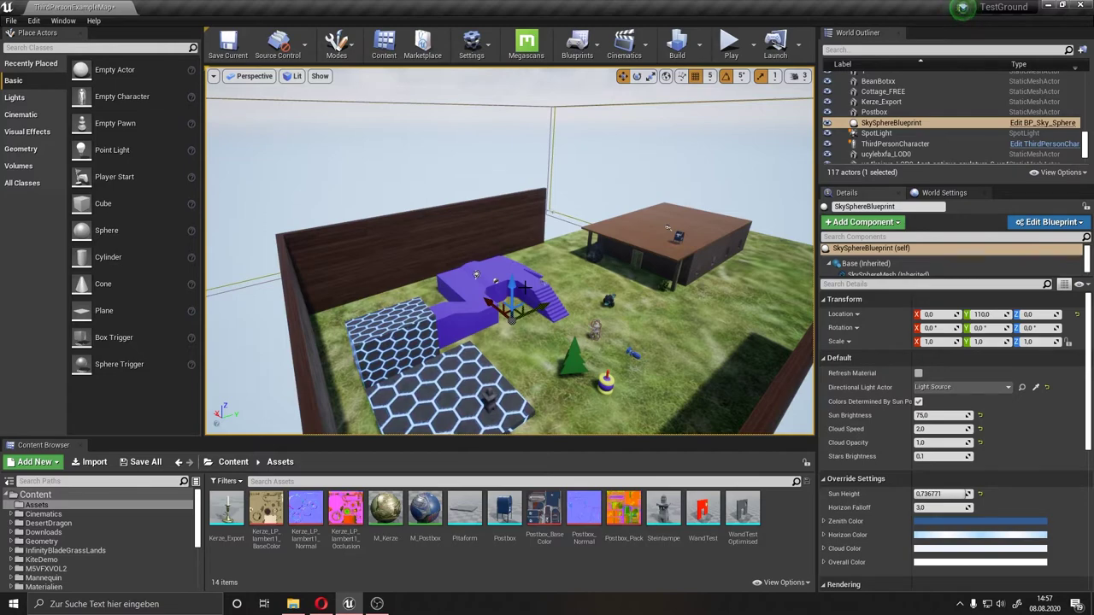
# Step: Orbit to frame the whole walled level and select the Wall_400x408 wall piece
pyautogui.moveTo(419, 270); pyautogui.dragTo(470, 242, button='right')
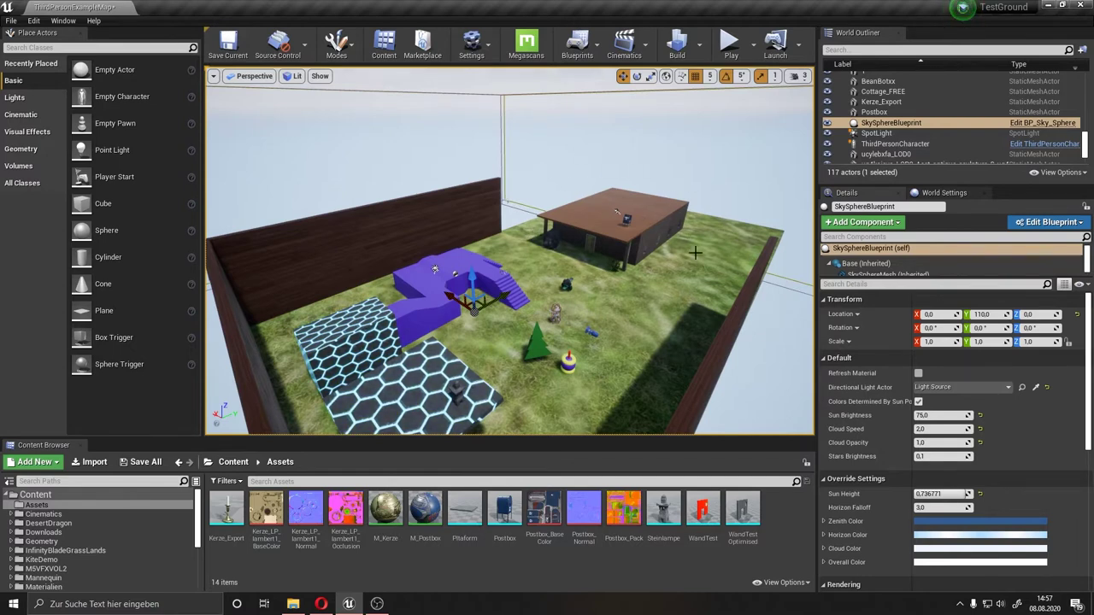
pyautogui.moveTo(665, 276)
pyautogui.mouseDown(button='right')
pyautogui.moveTo(258, 194)
pyautogui.moveTo(506, 265)
pyautogui.moveTo(455, 274)
pyautogui.moveTo(735, 254)
pyautogui.mouseUp(button='right')
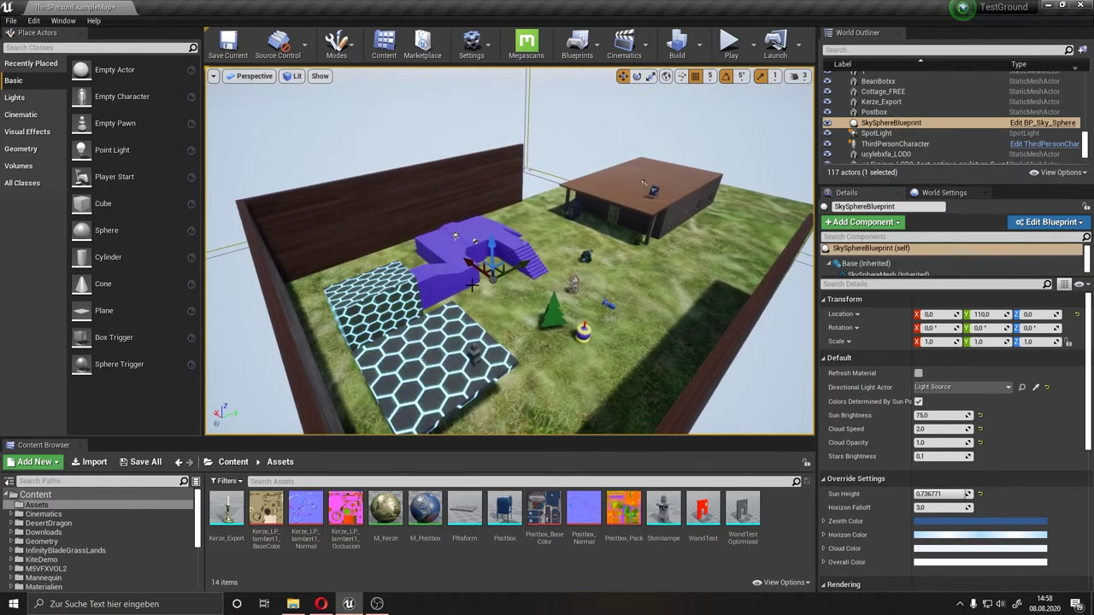
pyautogui.moveTo(472, 286)
pyautogui.mouseDown(button='right')
pyautogui.moveTo(650, 256)
pyautogui.moveTo(678, 282)
pyautogui.moveTo(459, 252)
pyautogui.mouseUp(button='right')
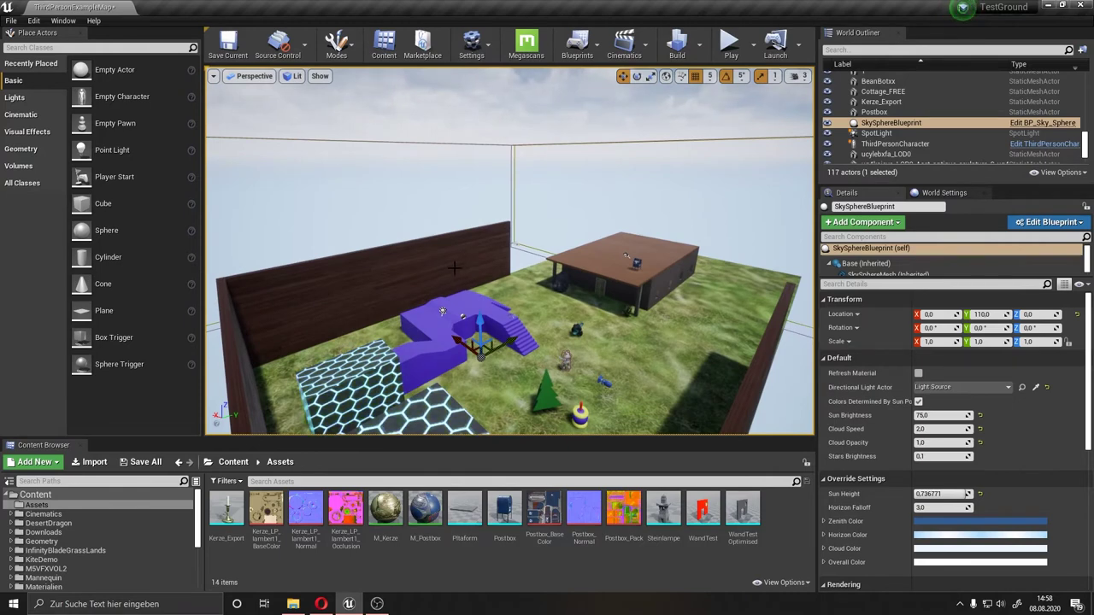
pyautogui.moveTo(460, 252); pyautogui.dragTo(371, 262, button='right')
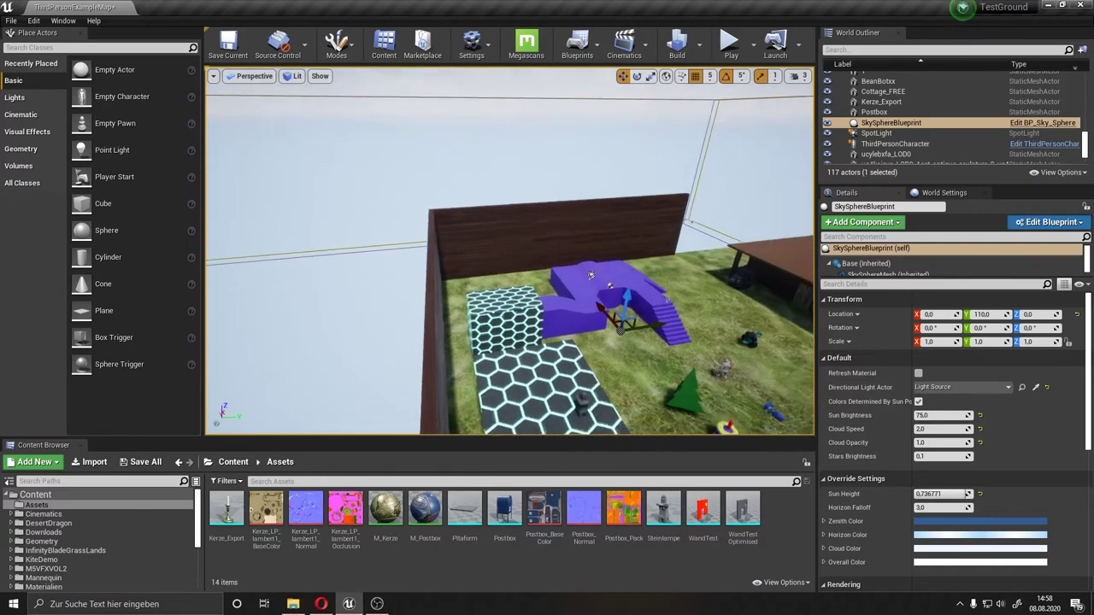
pyautogui.moveTo(560, 279); pyautogui.dragTo(529, 295, button='right')
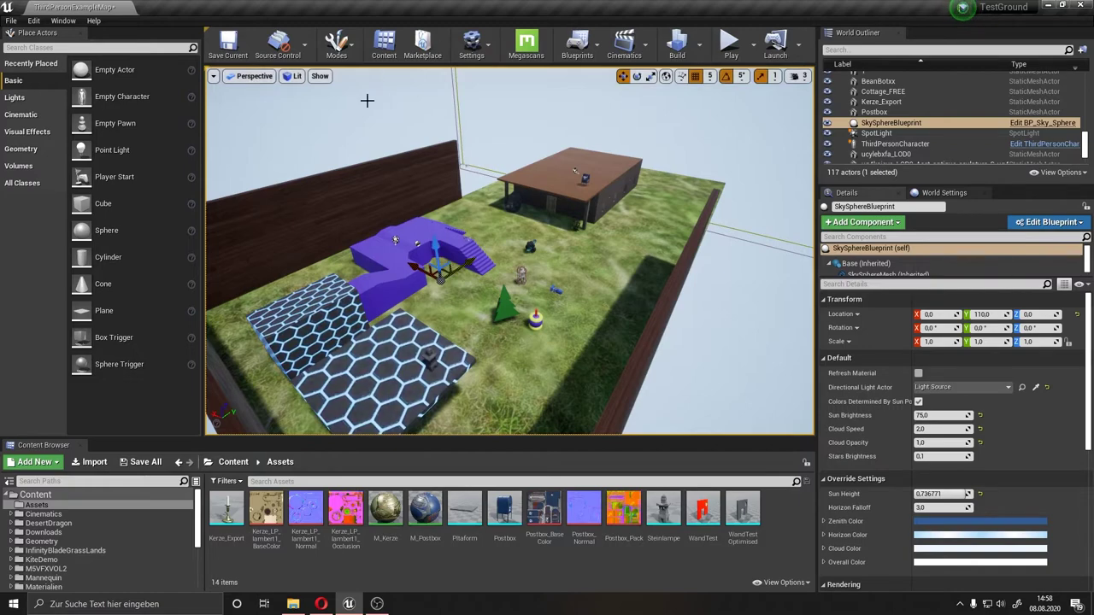
pyautogui.moveTo(367, 98); pyautogui.dragTo(547, 205, button='right')
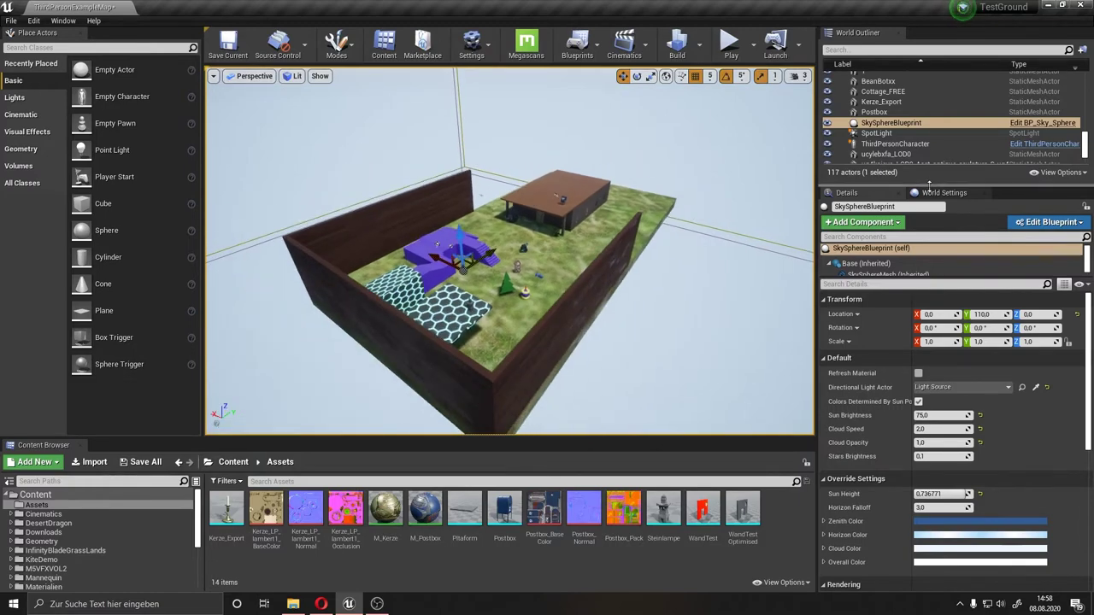
pyautogui.click(590, 195)
pyautogui.moveTo(628, 365); pyautogui.dragTo(633, 368, button='right')
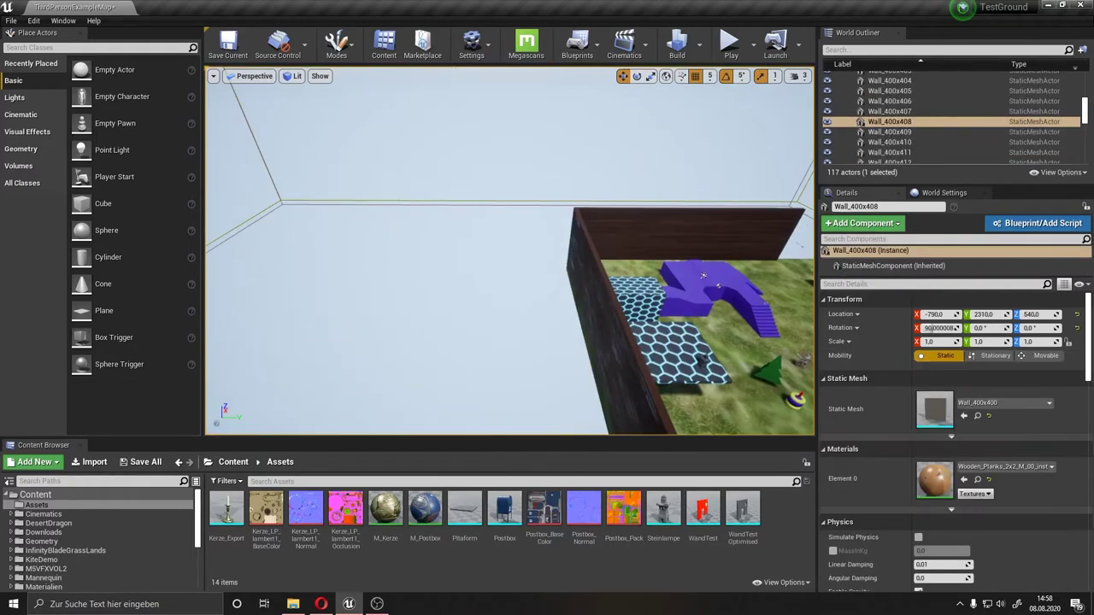
pyautogui.scroll(5, 904, 150)
pyautogui.click(903, 152)
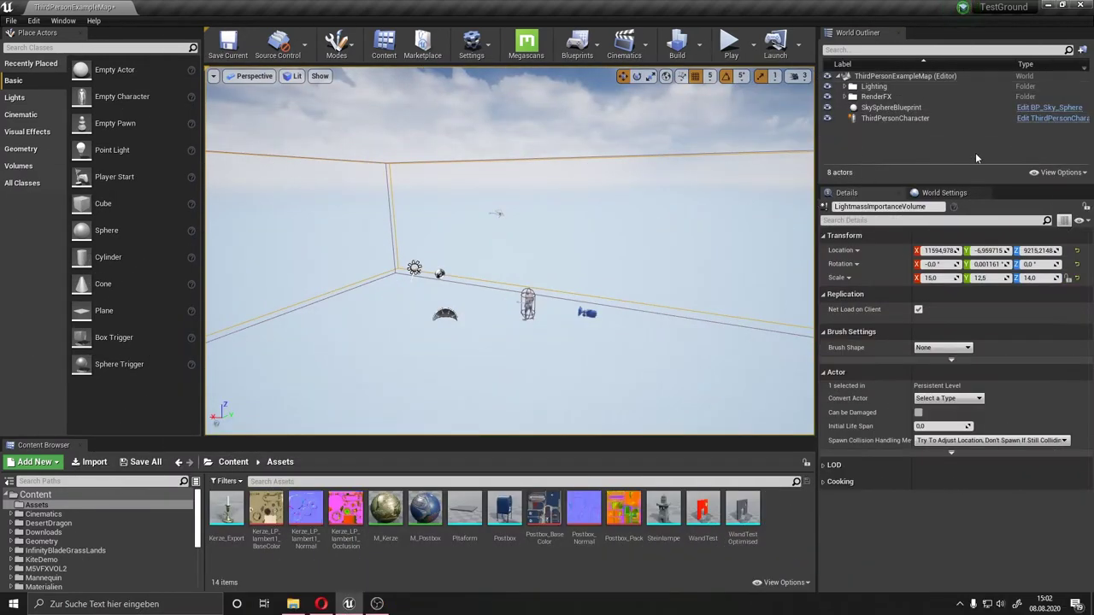
# Step: Select the character, lights and fog in turn, then delete the SphereReflectionCapture
pyautogui.moveTo(577, 278); pyautogui.dragTo(497, 275, button='right')
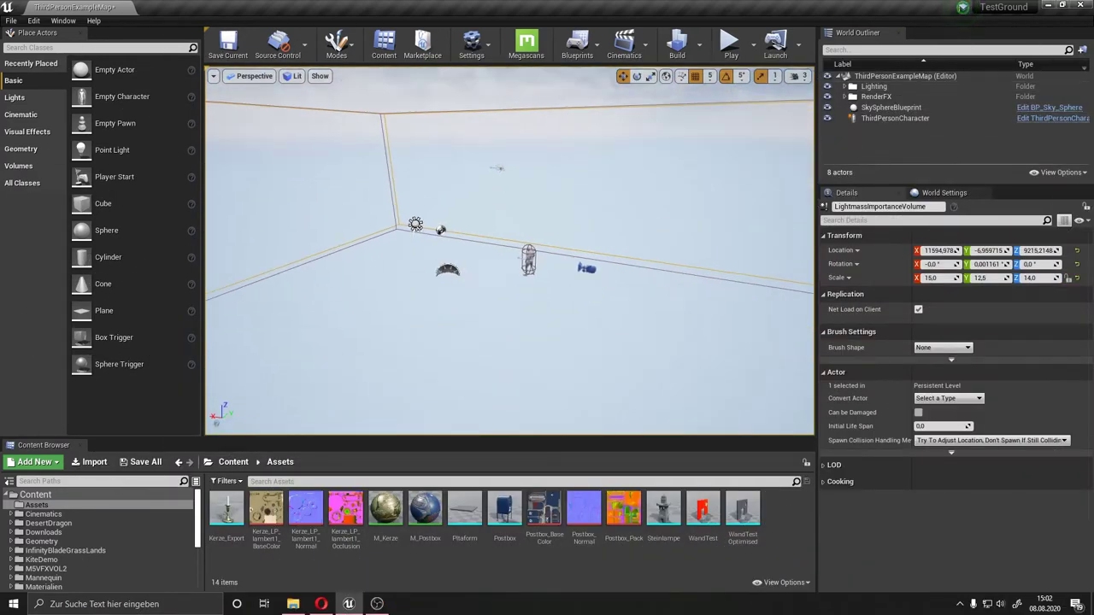
pyautogui.click(534, 267)
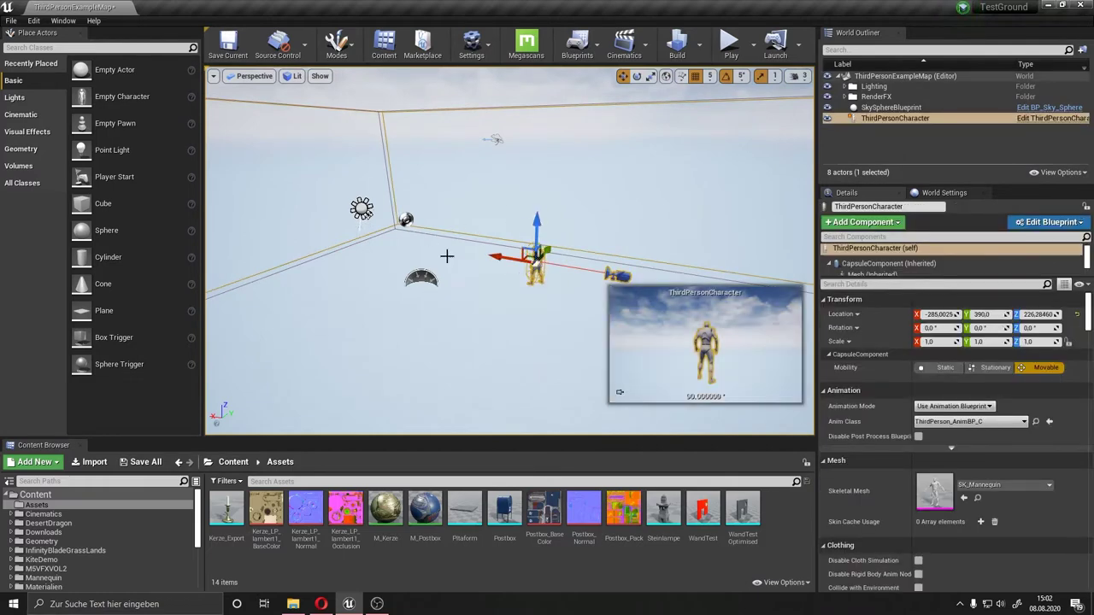
pyautogui.click(361, 208)
pyautogui.click(407, 220)
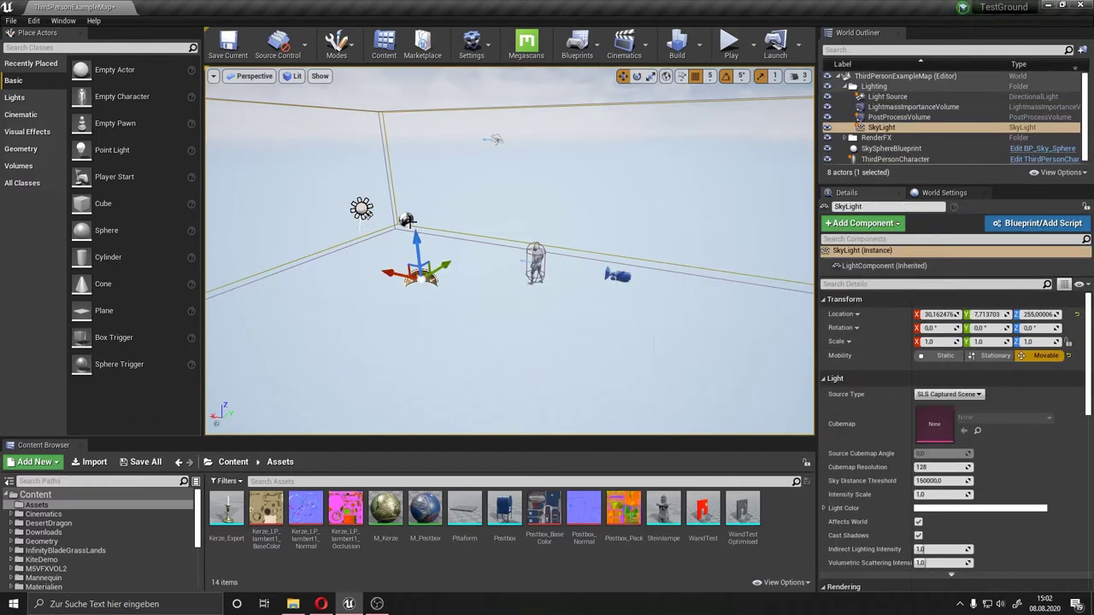
pyautogui.click(490, 145)
pyautogui.click(406, 219)
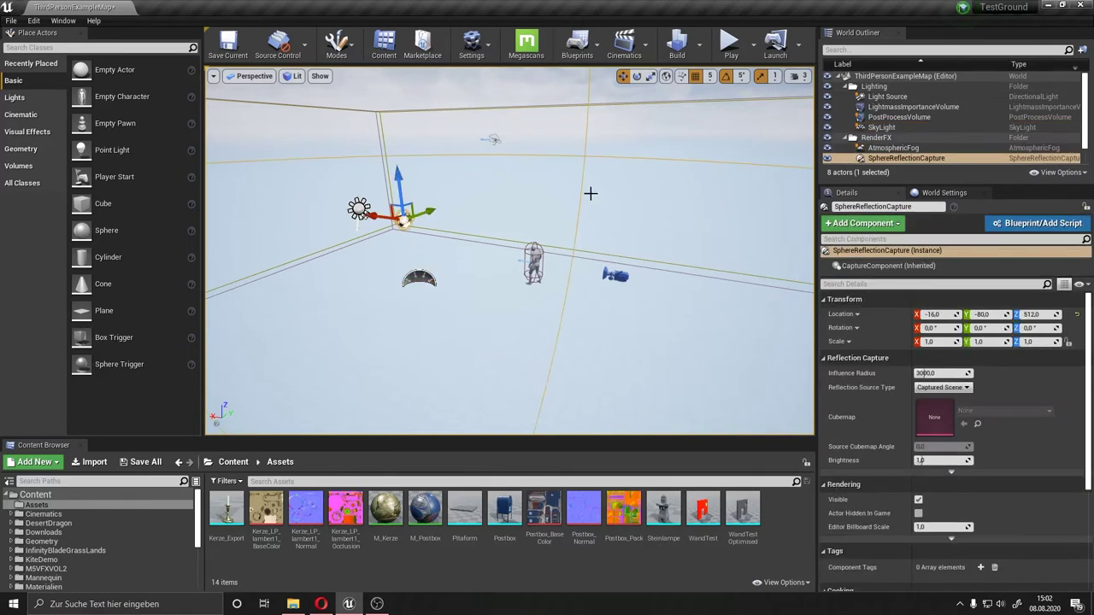
pyautogui.scroll(-1, 885, 144)
pyautogui.press('Delete')
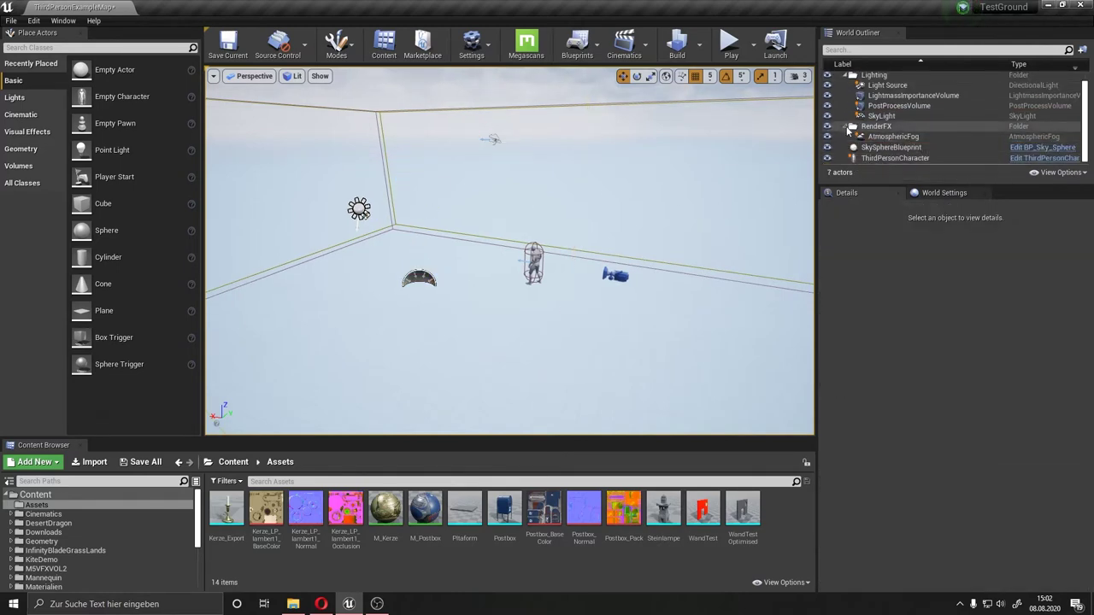
# Step: Collapse the RenderFX folder, inspect Light Source, SkyLight and SkySphereBlueprint, then clear the selection
pyautogui.click(846, 126)
pyautogui.moveTo(682, 158); pyautogui.dragTo(681, 158, button='right')
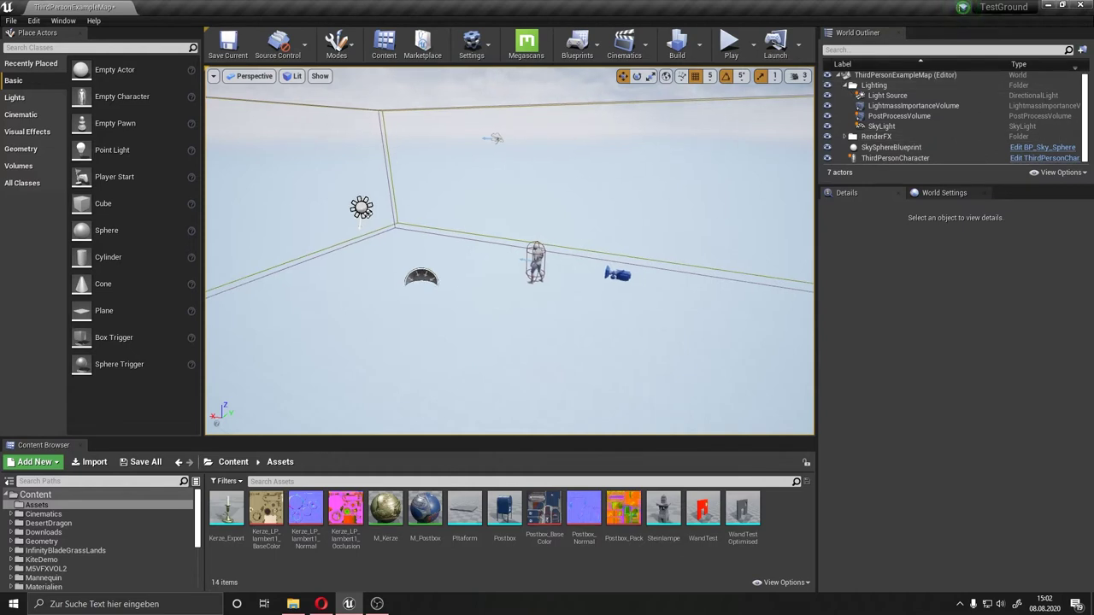
pyautogui.moveTo(560, 184); pyautogui.dragTo(560, 184, button='right')
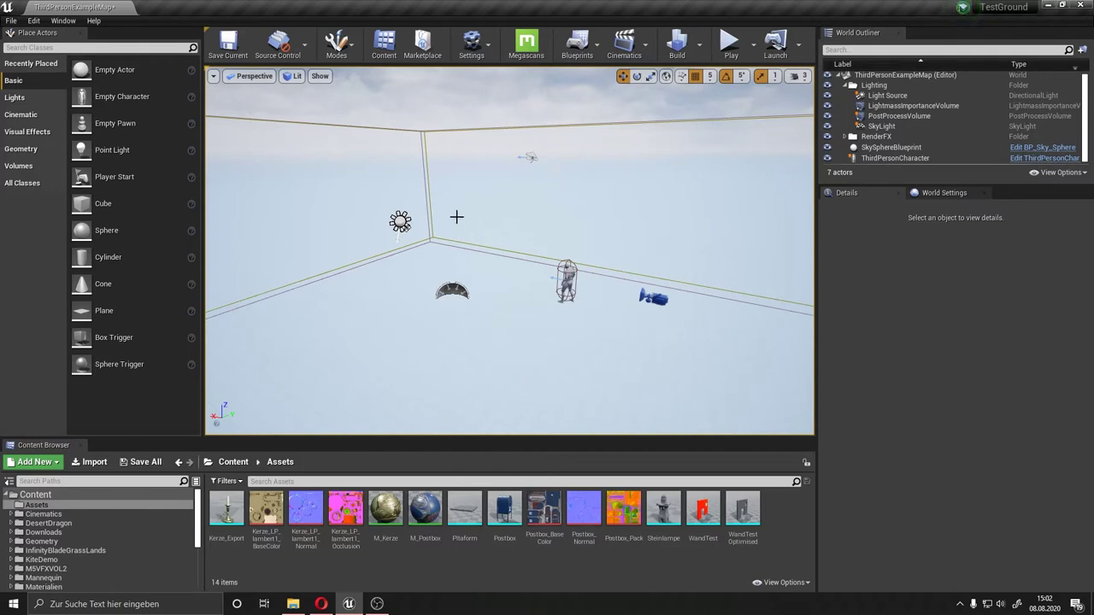
pyautogui.click(400, 222)
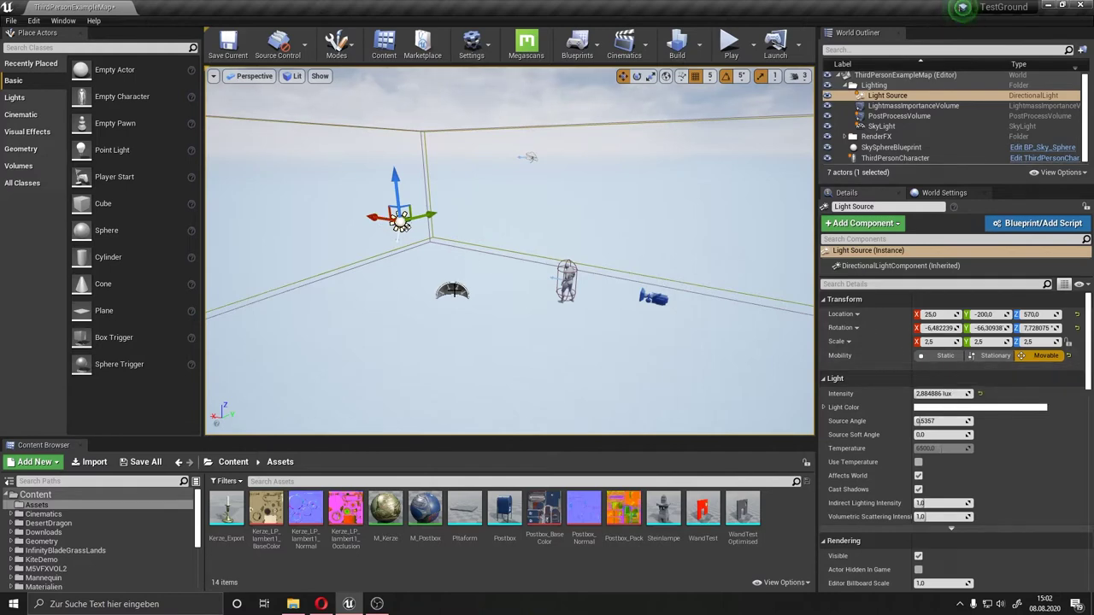
pyautogui.click(453, 290)
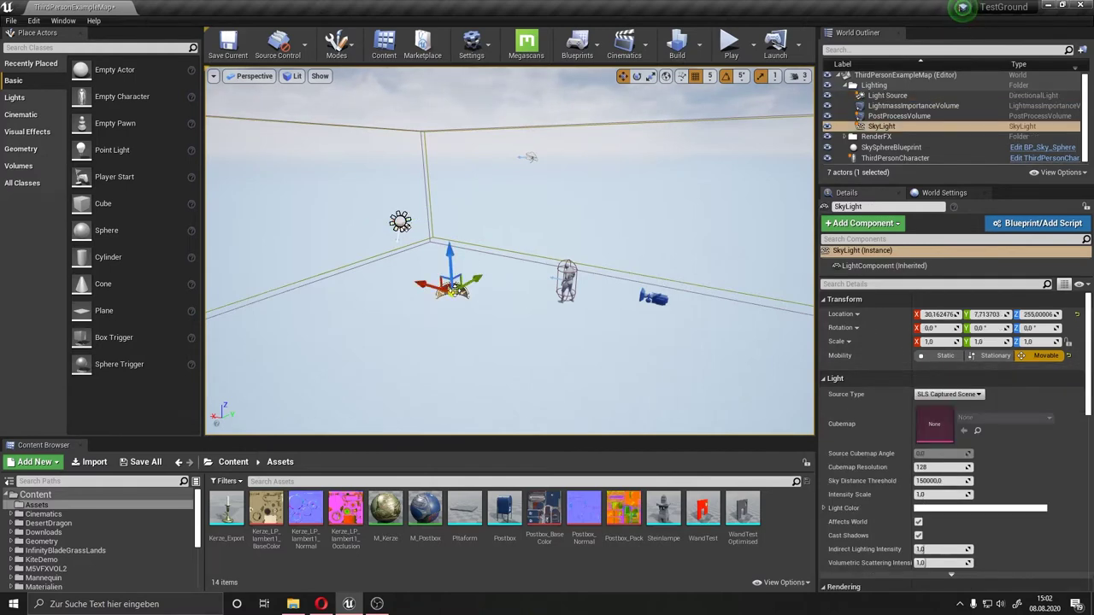
pyautogui.click(493, 131)
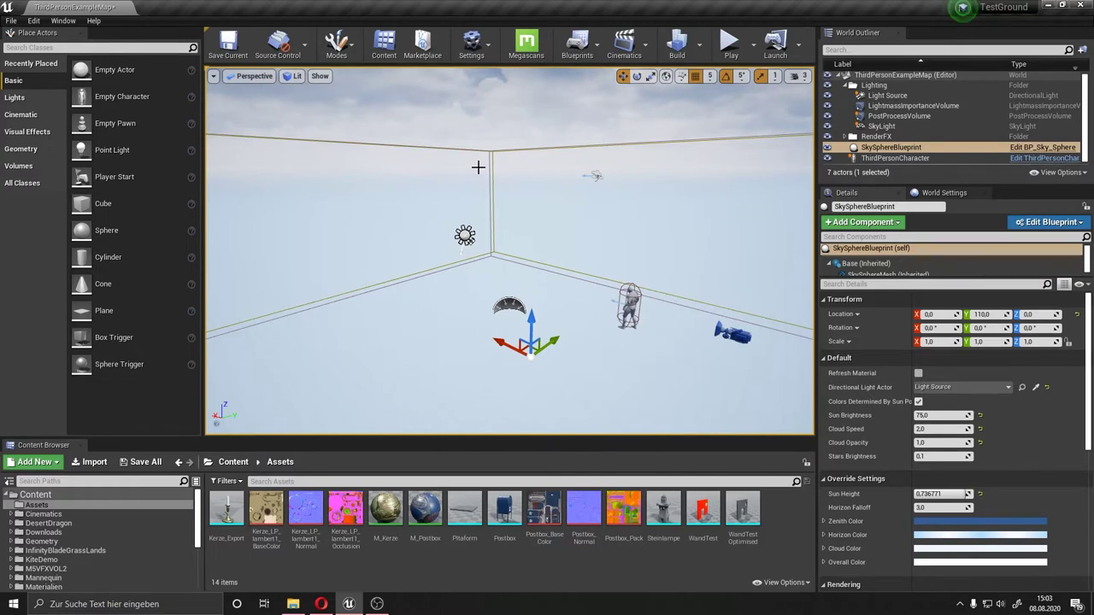
pyautogui.press('Escape')
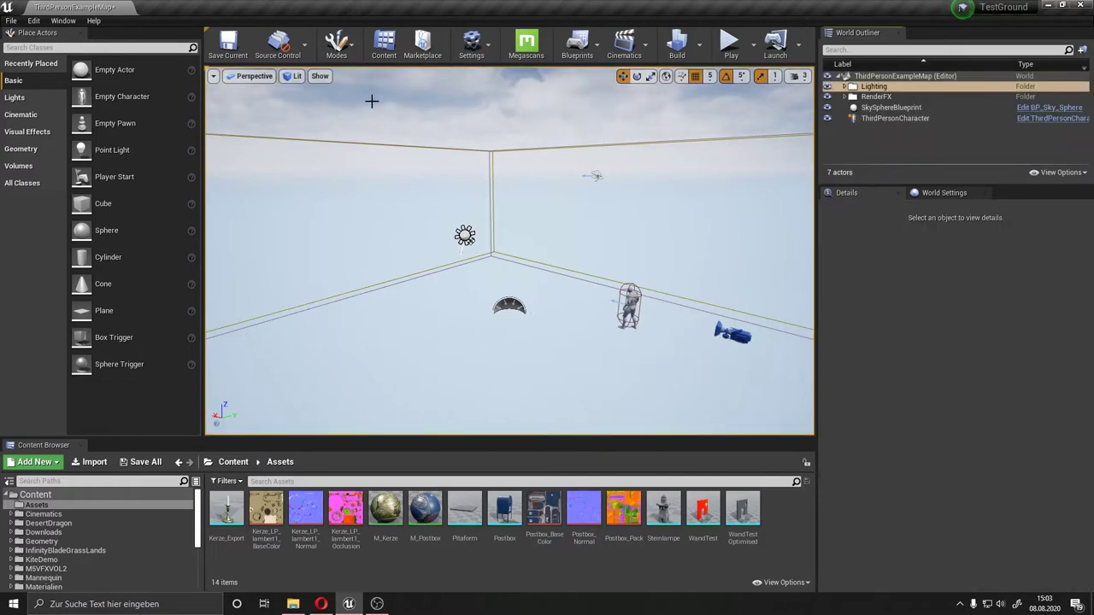
# Step: Switch to Landscape mode and create the default 505×505 landscape with 8×8 components
pyautogui.click(337, 42)
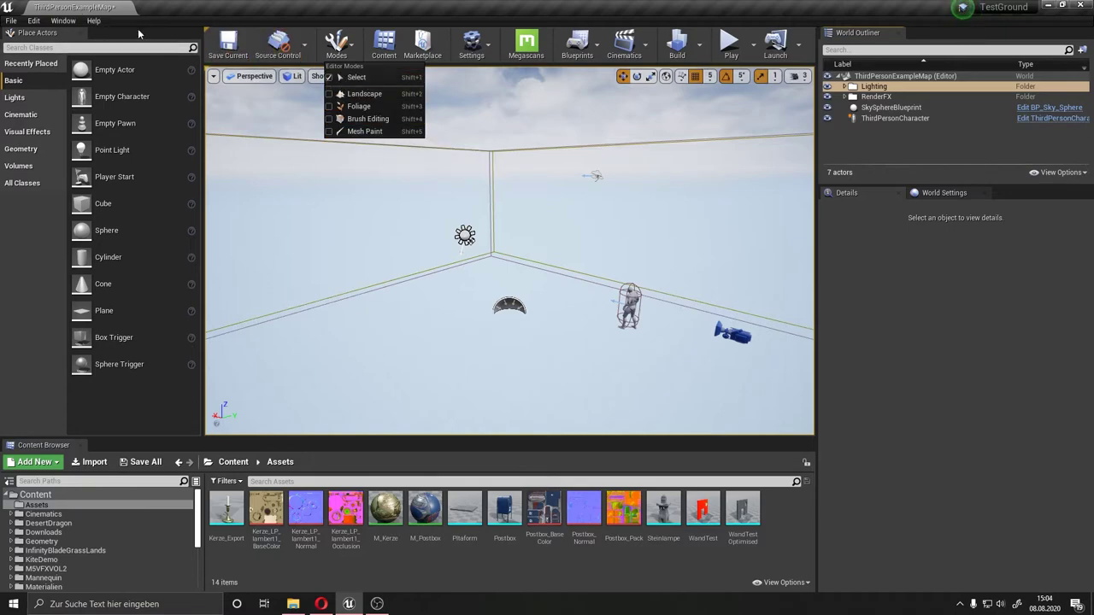
pyautogui.click(372, 95)
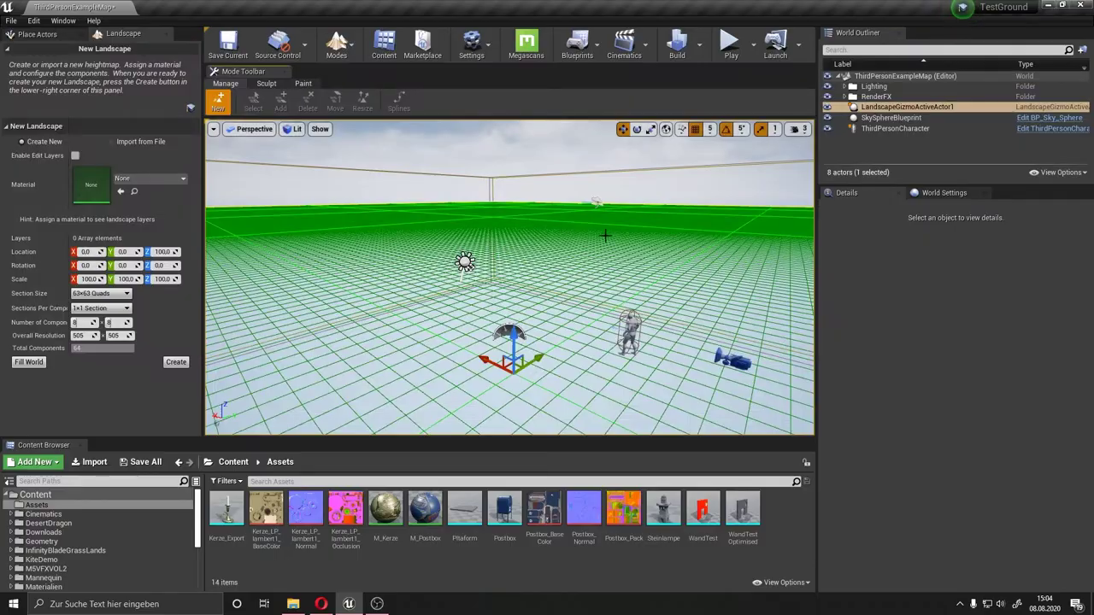
pyautogui.moveTo(606, 233)
pyautogui.mouseDown(button='right')
pyautogui.moveTo(650, 218)
pyautogui.moveTo(596, 214)
pyautogui.mouseUp(button='right')
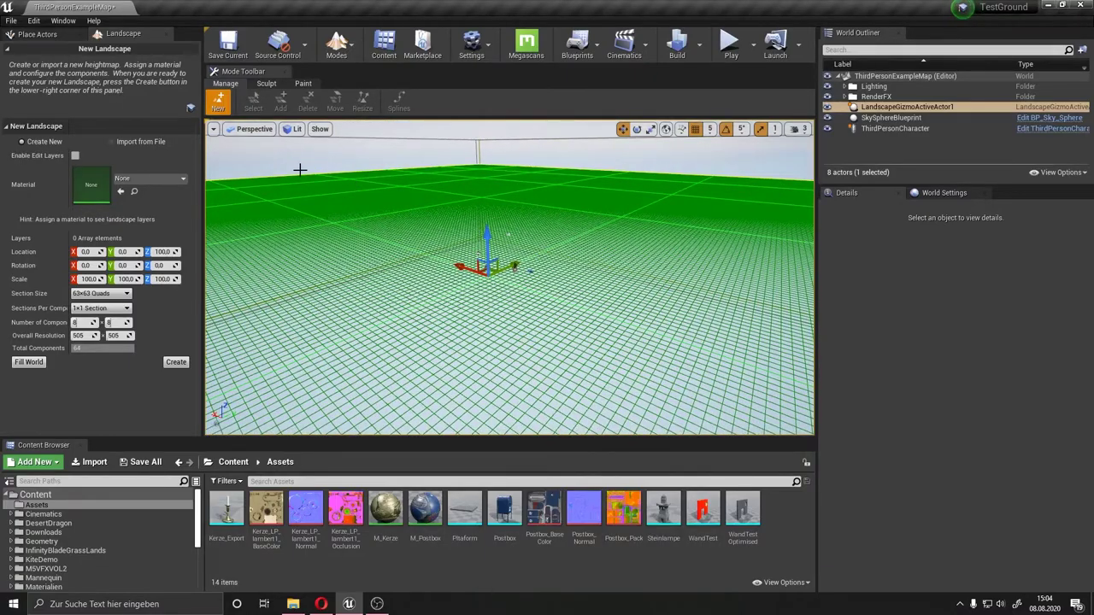
pyautogui.moveTo(479, 282)
pyautogui.mouseDown(button='right')
pyautogui.moveTo(548, 265)
pyautogui.moveTo(513, 257)
pyautogui.mouseUp(button='right')
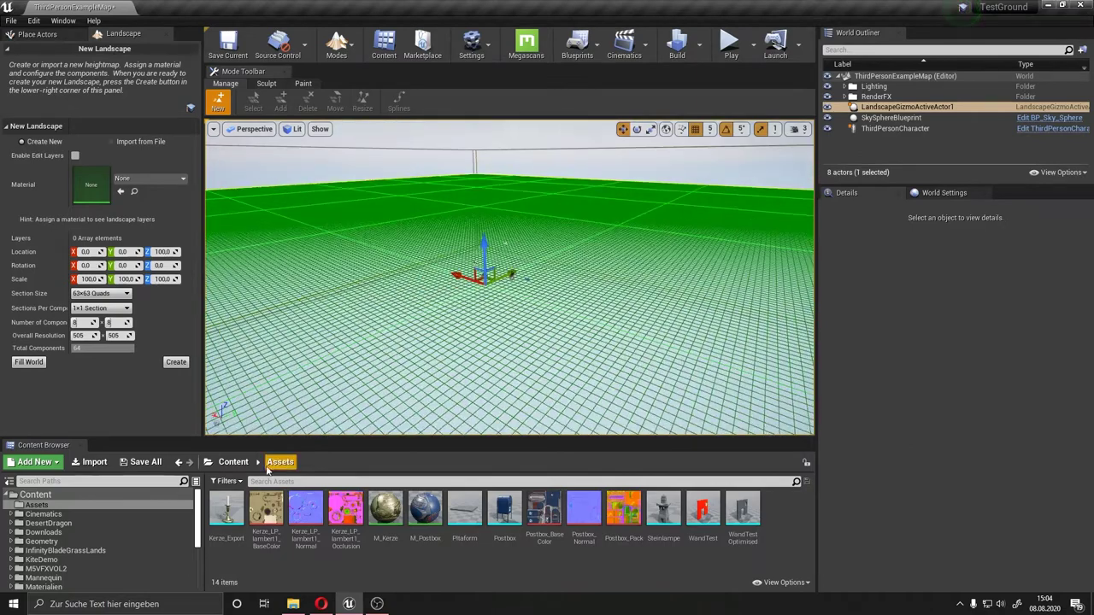
pyautogui.click(183, 364)
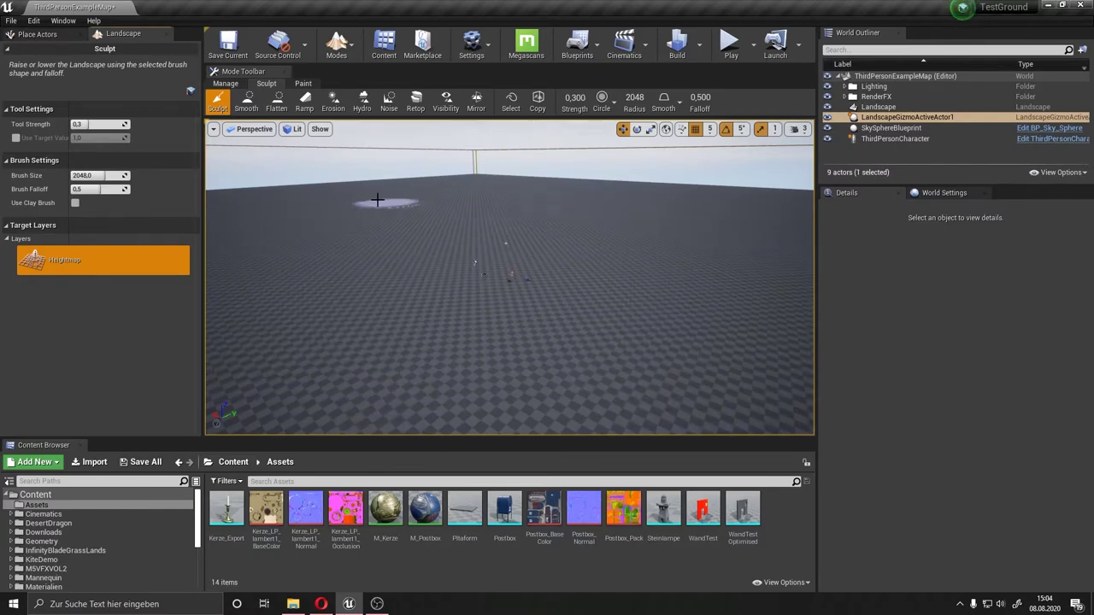
# Step: Move over the flat landscape, try a raise stroke, then undo it
pyautogui.moveTo(358, 207); pyautogui.dragTo(367, 214, button='right')
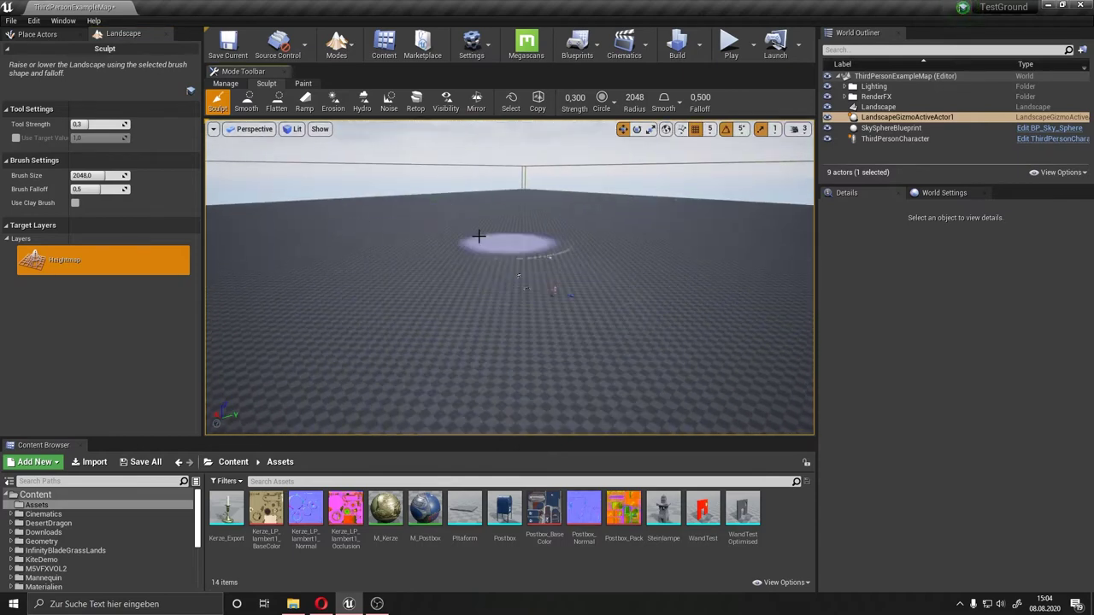
pyautogui.moveTo(376, 283); pyautogui.dragTo(376, 295, button='right')
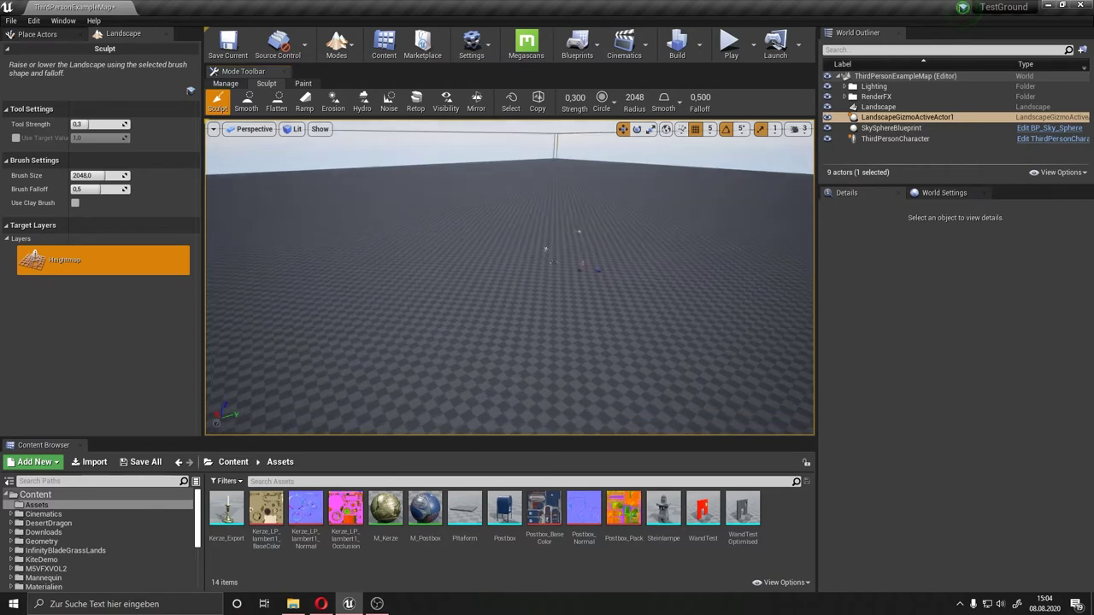
pyautogui.moveTo(467, 336); pyautogui.dragTo(467, 342, button='right')
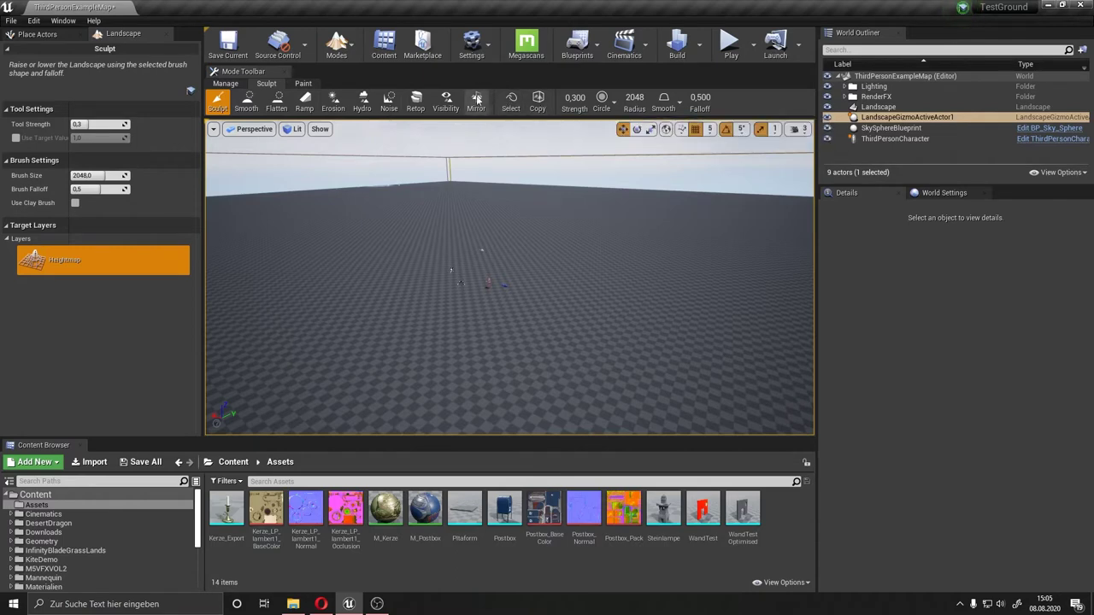
pyautogui.moveTo(409, 236); pyautogui.dragTo(366, 183, button='right')
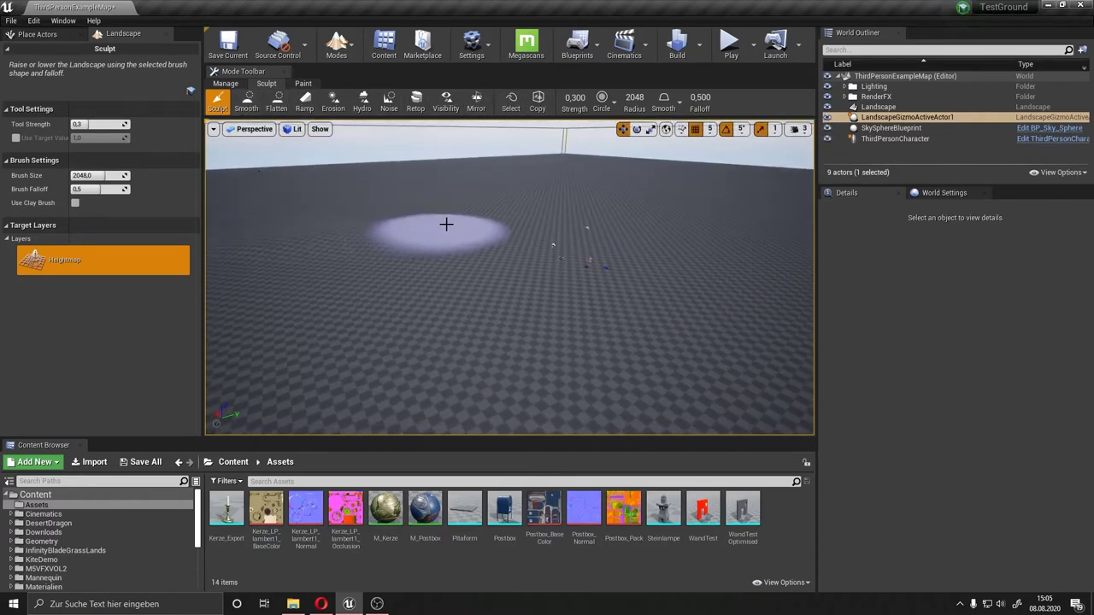
pyautogui.moveTo(448, 197); pyautogui.dragTo(685, 191)
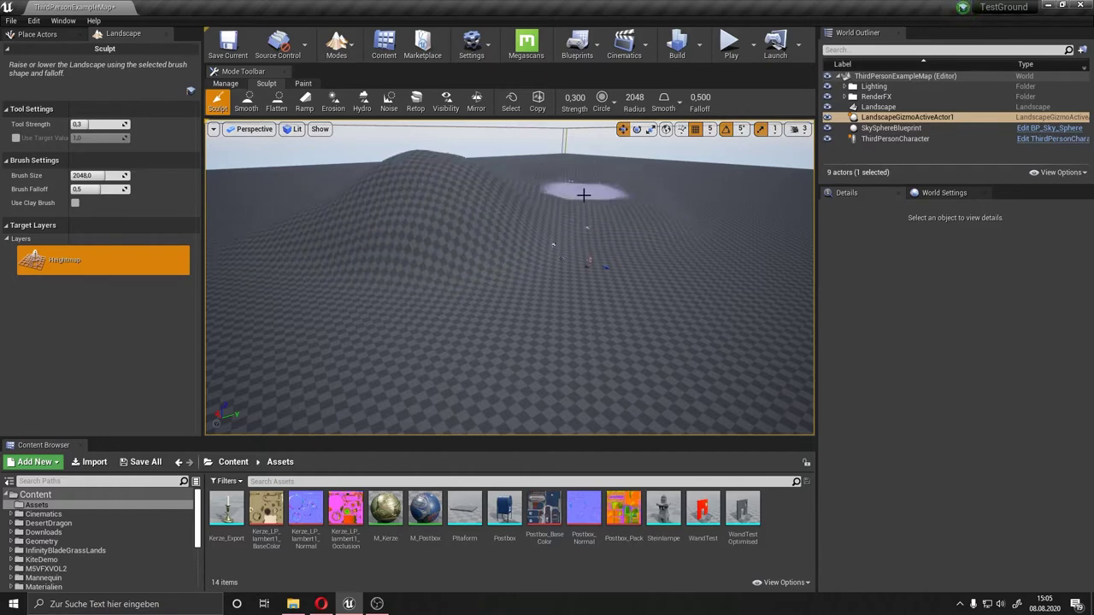
pyautogui.hotkey('ctrl', 'z')
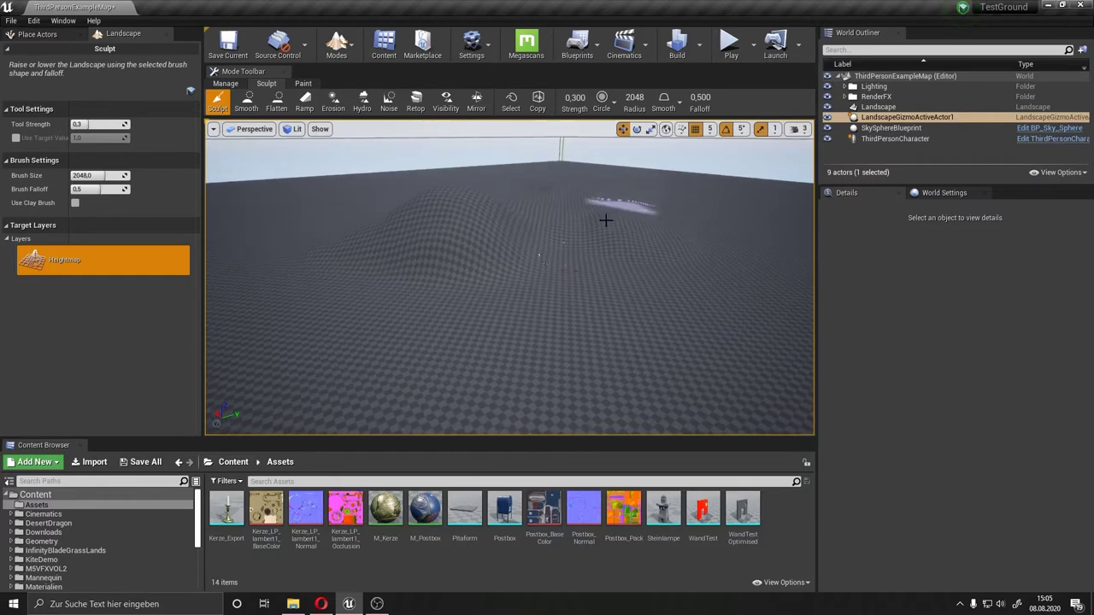
# Step: Raise camera speed and set brush size 8192, falloff about 0.38, strength about 0.42
pyautogui.click(804, 130)
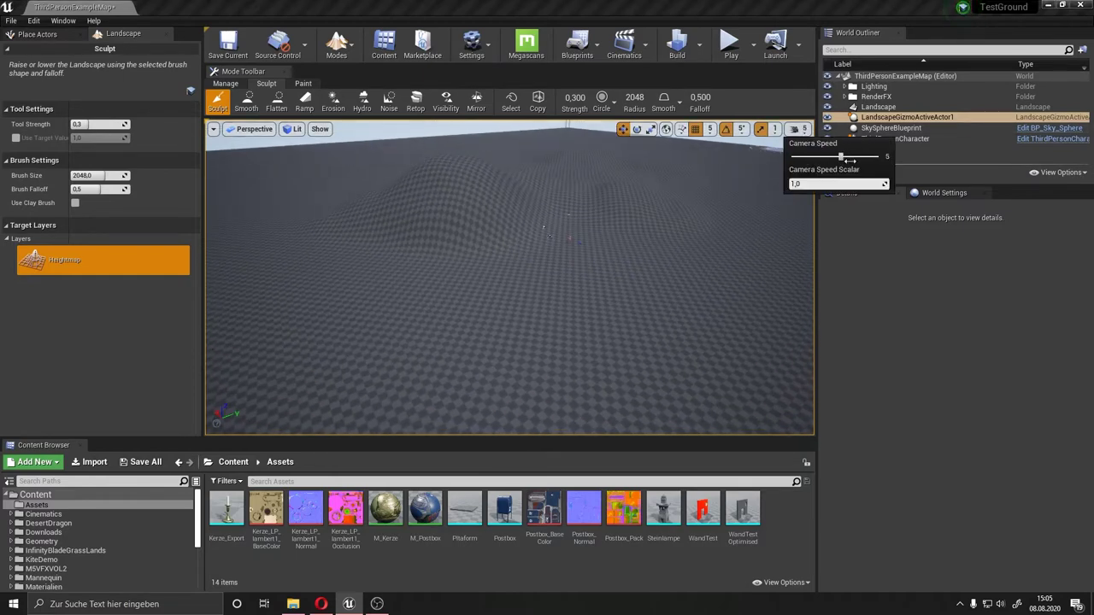
pyautogui.moveTo(547, 274)
pyautogui.mouseDown(button='right')
pyautogui.moveTo(547, 257)
pyautogui.moveTo(561, 281)
pyautogui.mouseUp(button='right')
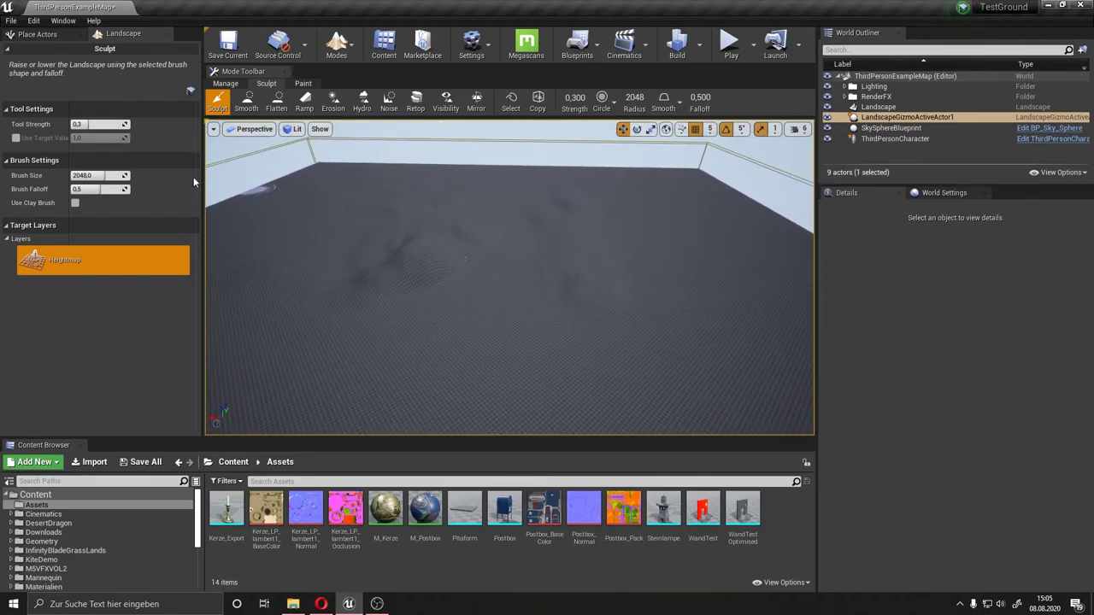
pyautogui.press('Return')
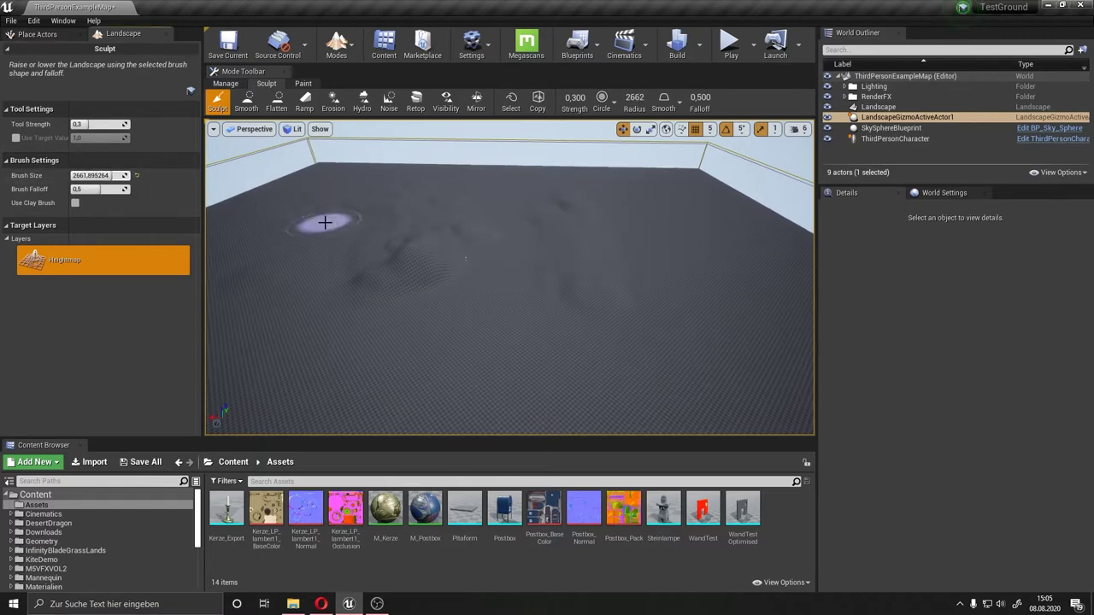
pyautogui.moveTo(116, 175); pyautogui.dragTo(100, 188)
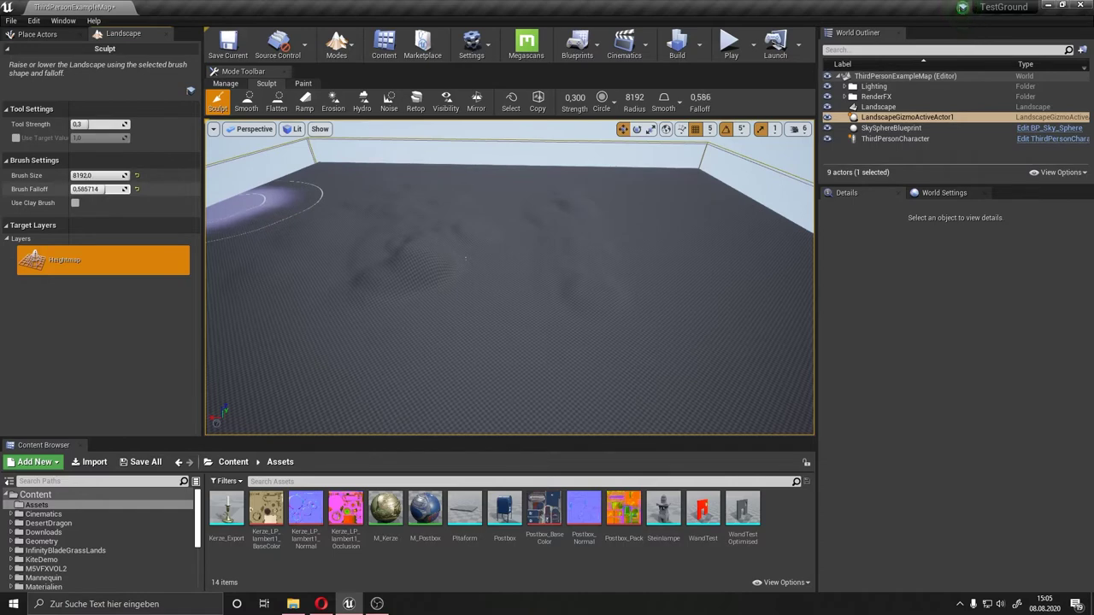
pyautogui.moveTo(101, 189); pyautogui.dragTo(97, 189)
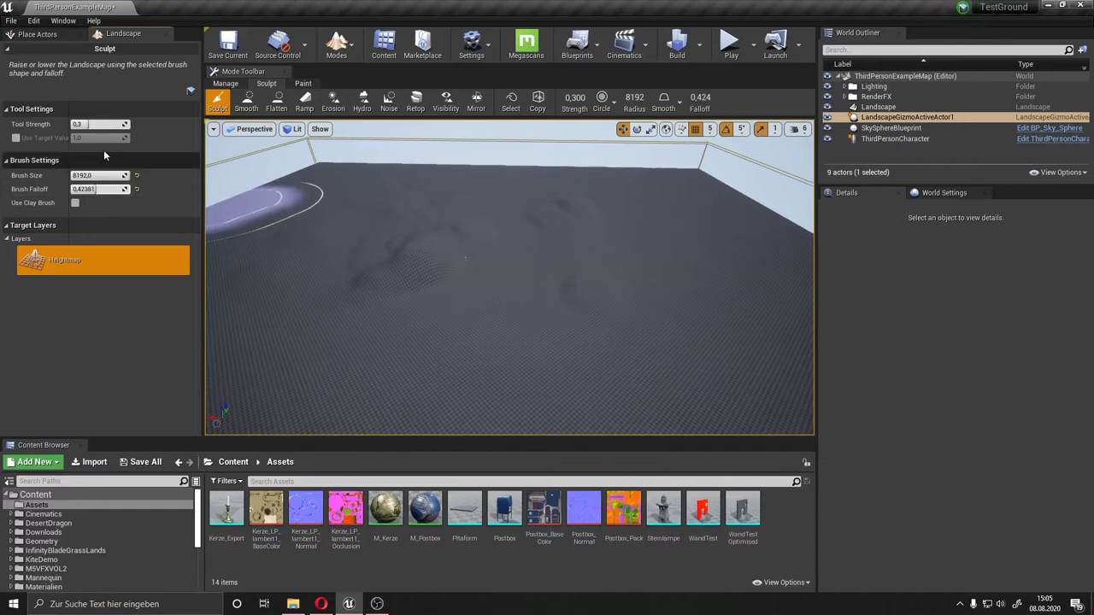
pyautogui.moveTo(96, 124); pyautogui.dragTo(99, 124)
# Step: Sculpt a large hill and a raised plateau on the left of the landscape
pyautogui.moveTo(408, 237); pyautogui.dragTo(647, 191)
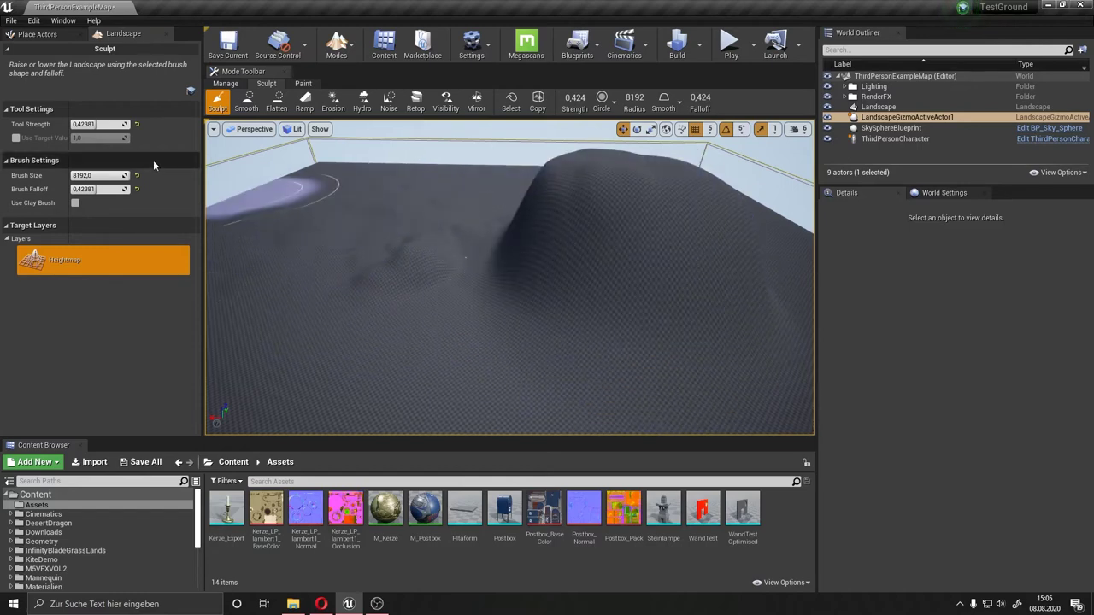
pyautogui.moveTo(339, 196); pyautogui.dragTo(338, 196)
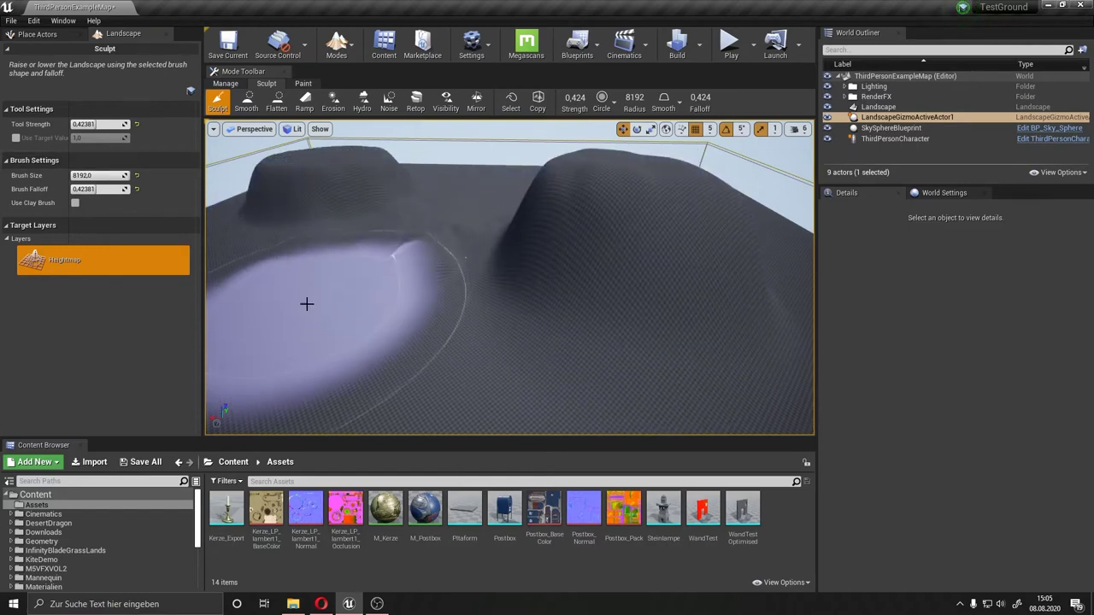
pyautogui.moveTo(335, 175); pyautogui.dragTo(282, 175, button='right')
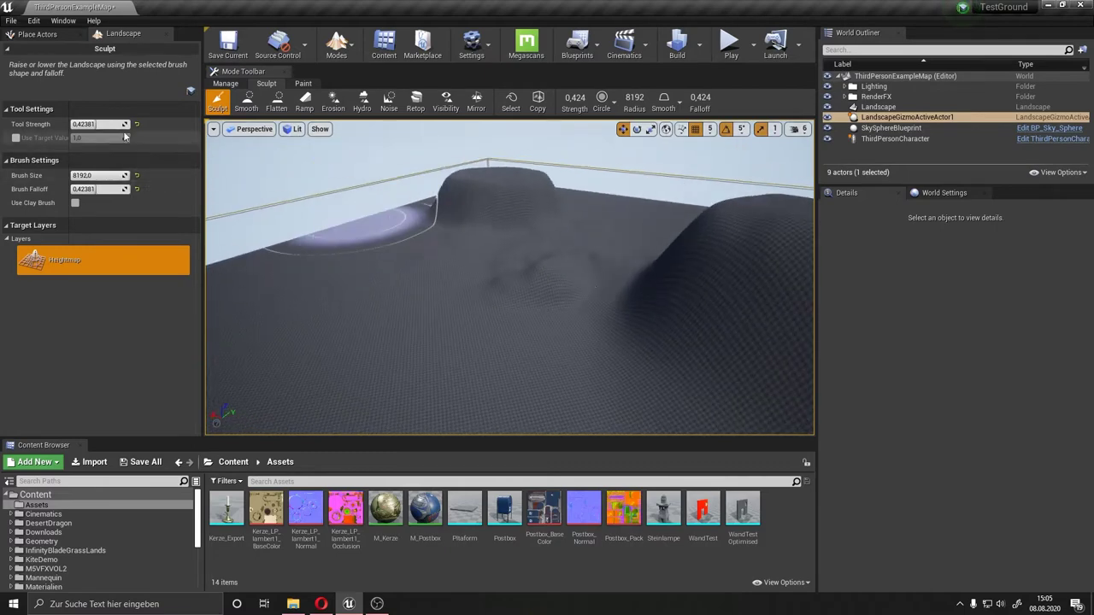
pyautogui.moveTo(359, 256)
pyautogui.mouseDown(button='right')
pyautogui.moveTo(346, 256)
pyautogui.moveTo(471, 262)
pyautogui.mouseUp(button='right')
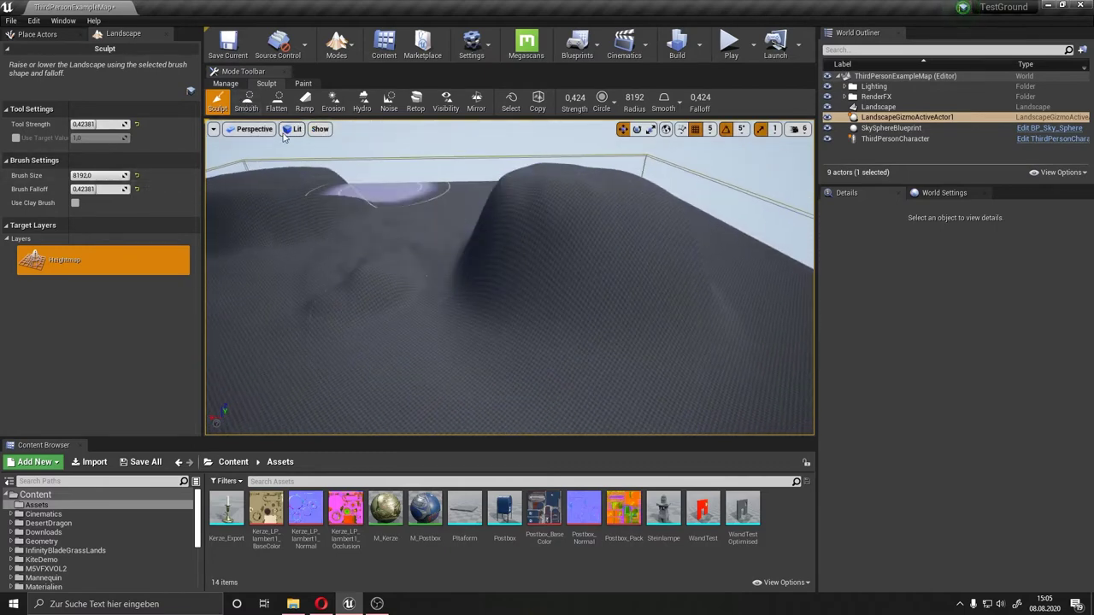
# Step: Smooth the plateau and hill at strength about 0.26, then flatten the upper-left hump
pyautogui.click(246, 101)
pyautogui.moveTo(426, 219); pyautogui.dragTo(359, 218)
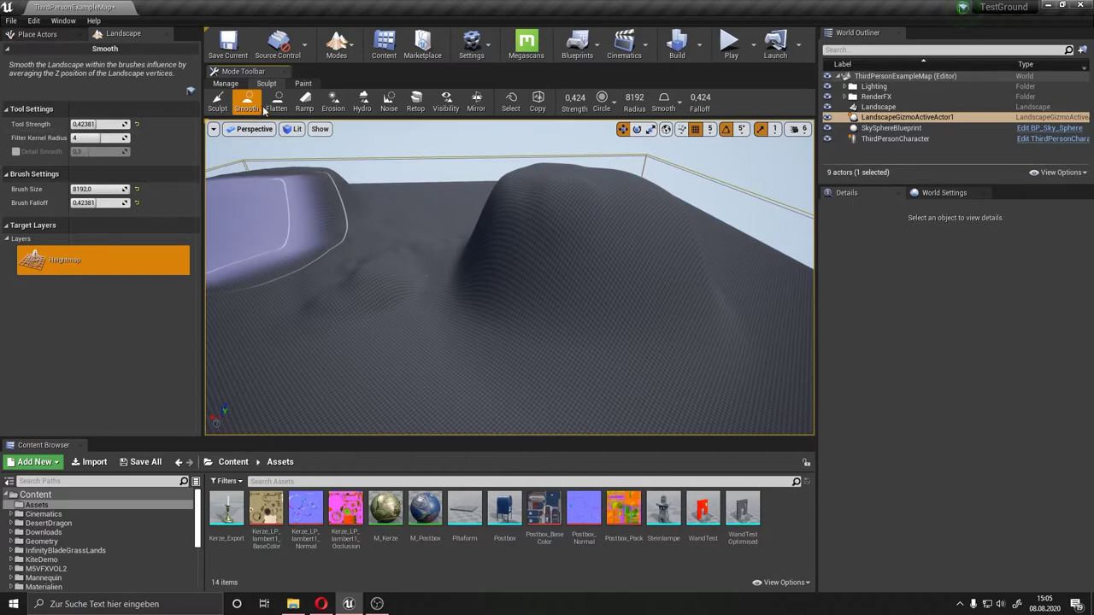
pyautogui.moveTo(97, 125); pyautogui.dragTo(86, 125)
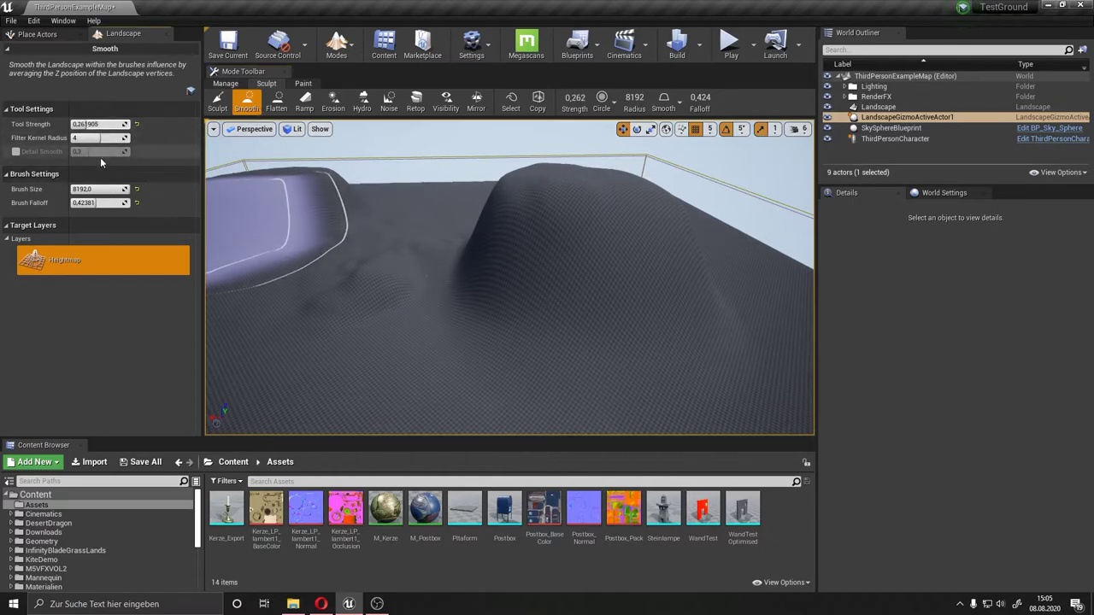
pyautogui.moveTo(90, 205); pyautogui.dragTo(84, 189)
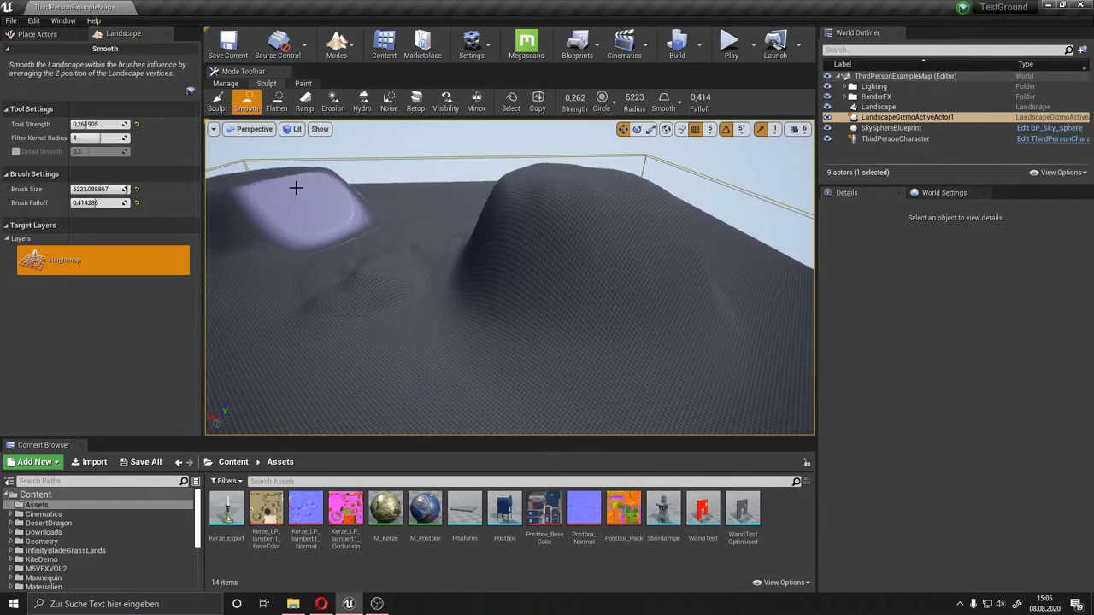
pyautogui.moveTo(339, 250)
pyautogui.mouseDown()
pyautogui.moveTo(418, 283)
pyautogui.moveTo(491, 242)
pyautogui.moveTo(511, 225)
pyautogui.moveTo(507, 208)
pyautogui.moveTo(520, 217)
pyautogui.moveTo(507, 199)
pyautogui.moveTo(530, 184)
pyautogui.moveTo(582, 191)
pyautogui.mouseUp()
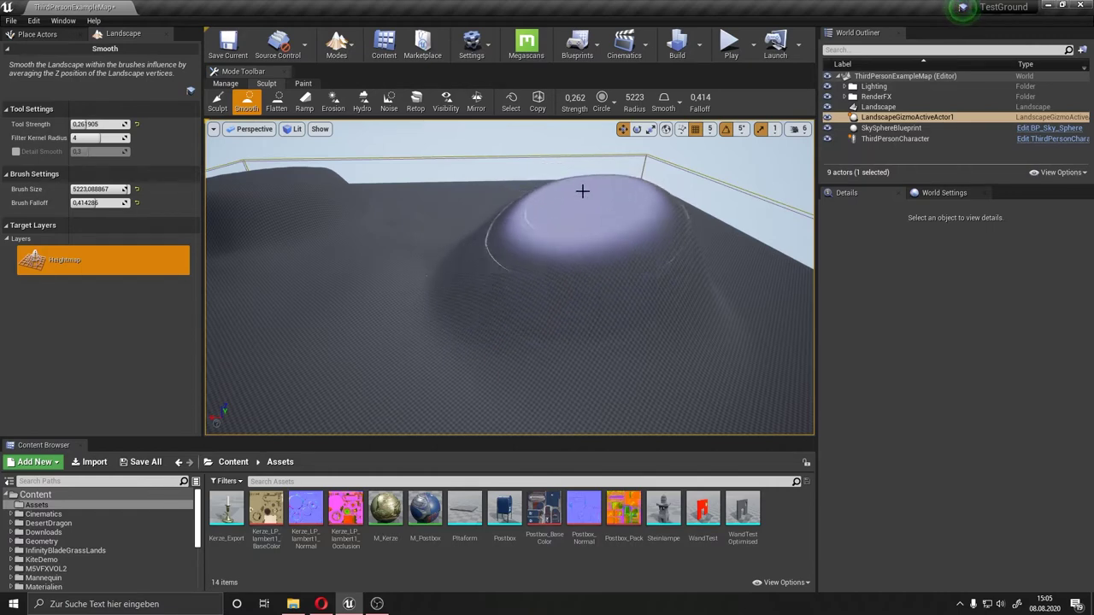
pyautogui.click(277, 101)
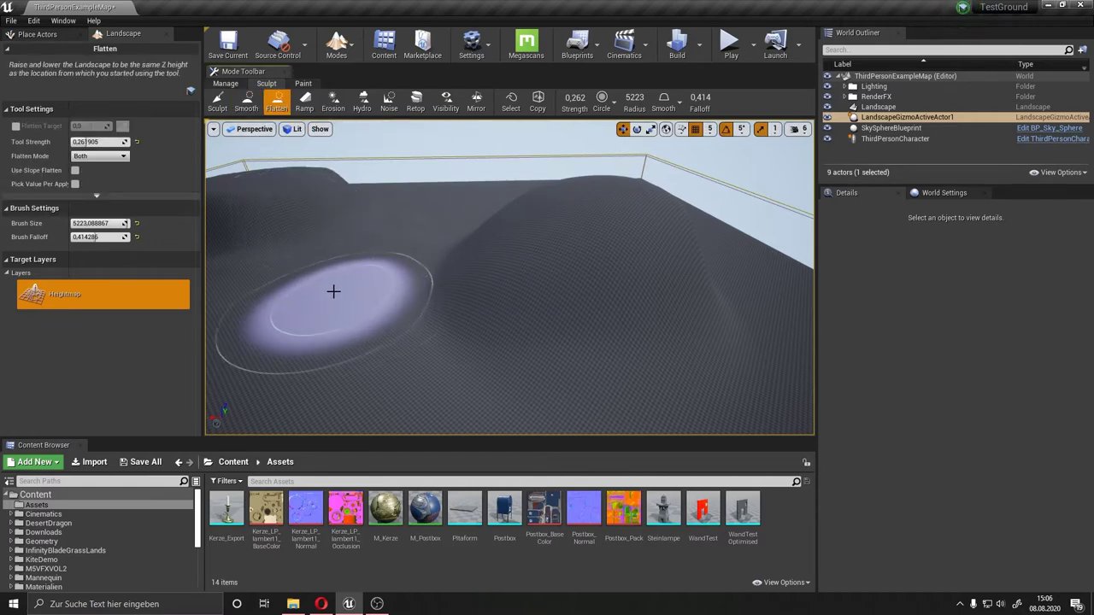
pyautogui.moveTo(331, 292)
pyautogui.mouseDown()
pyautogui.moveTo(344, 174)
pyautogui.moveTo(300, 253)
pyautogui.moveTo(288, 186)
pyautogui.moveTo(398, 206)
pyautogui.mouseUp()
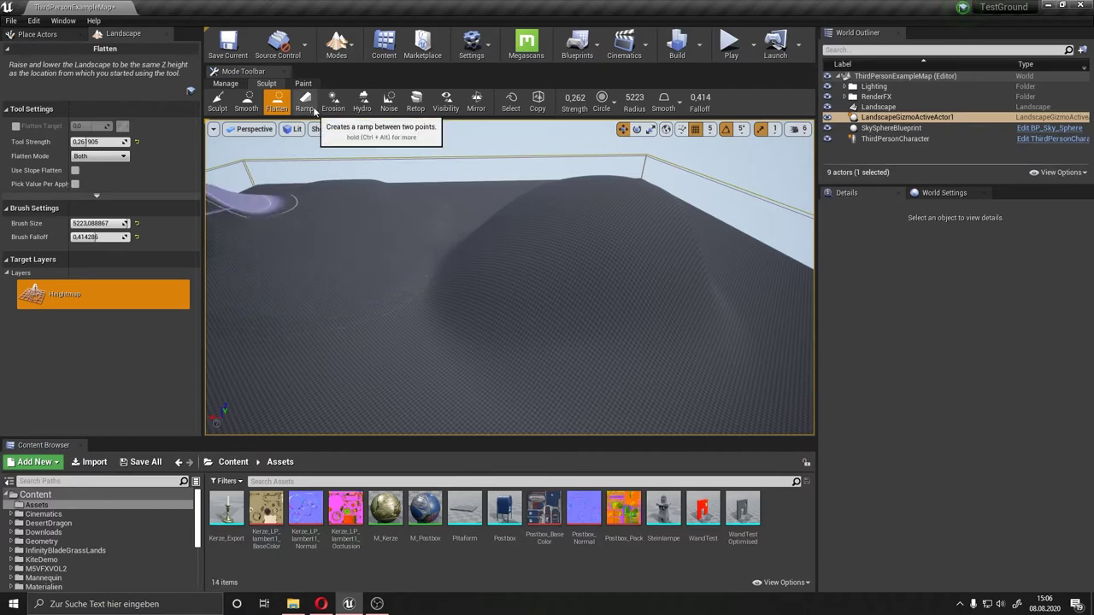
# Step: Add a ramp between two points, width about 6004 and side falloff 0.70, and inspect it
pyautogui.click(305, 102)
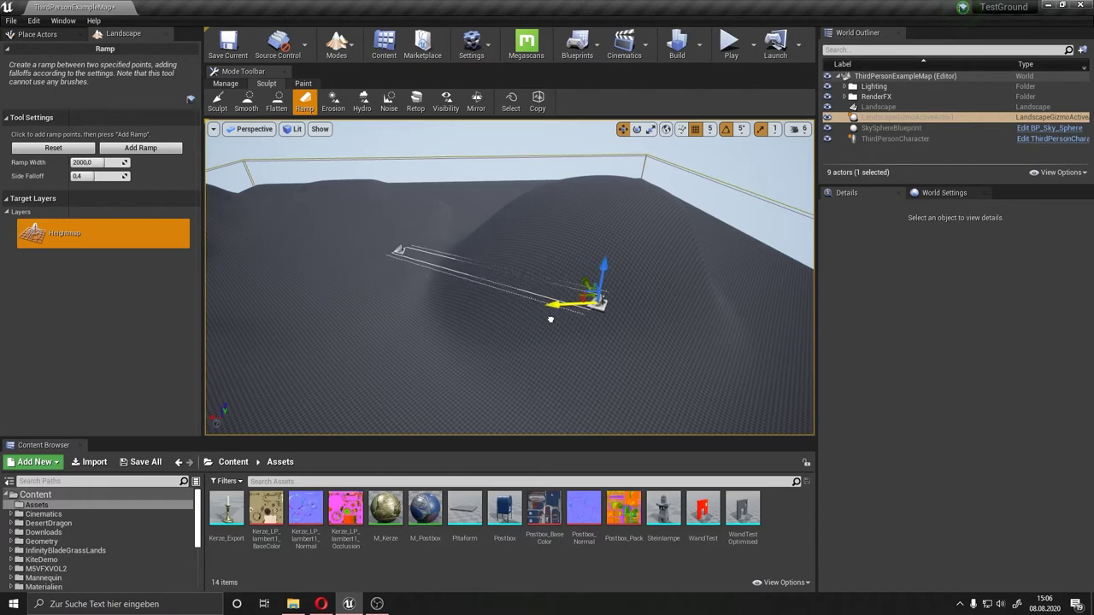
pyautogui.click(127, 149)
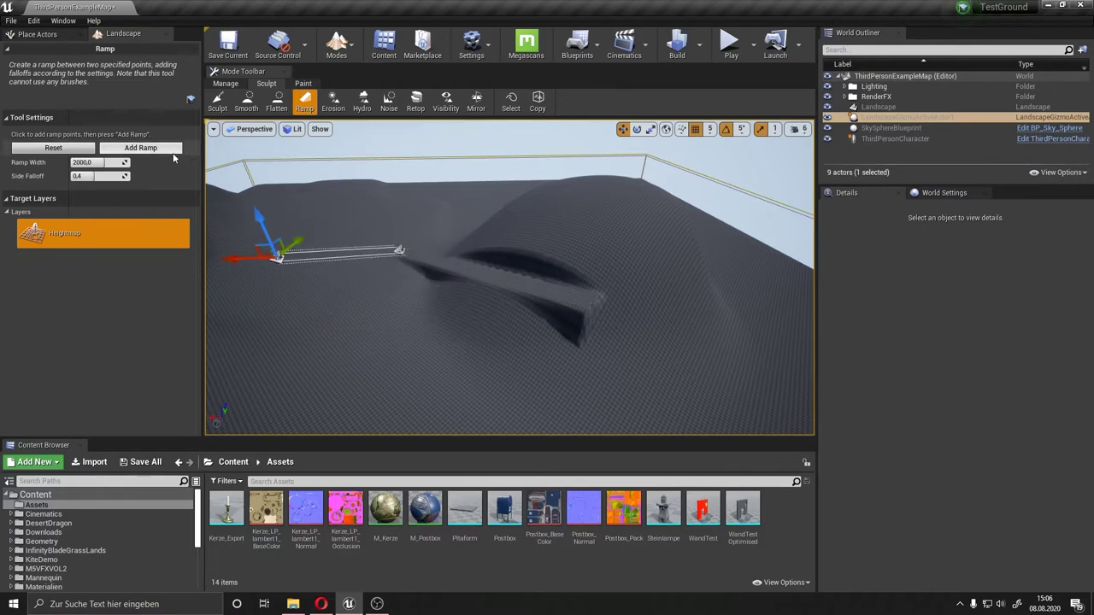
pyautogui.moveTo(239, 203); pyautogui.dragTo(238, 203, button='right')
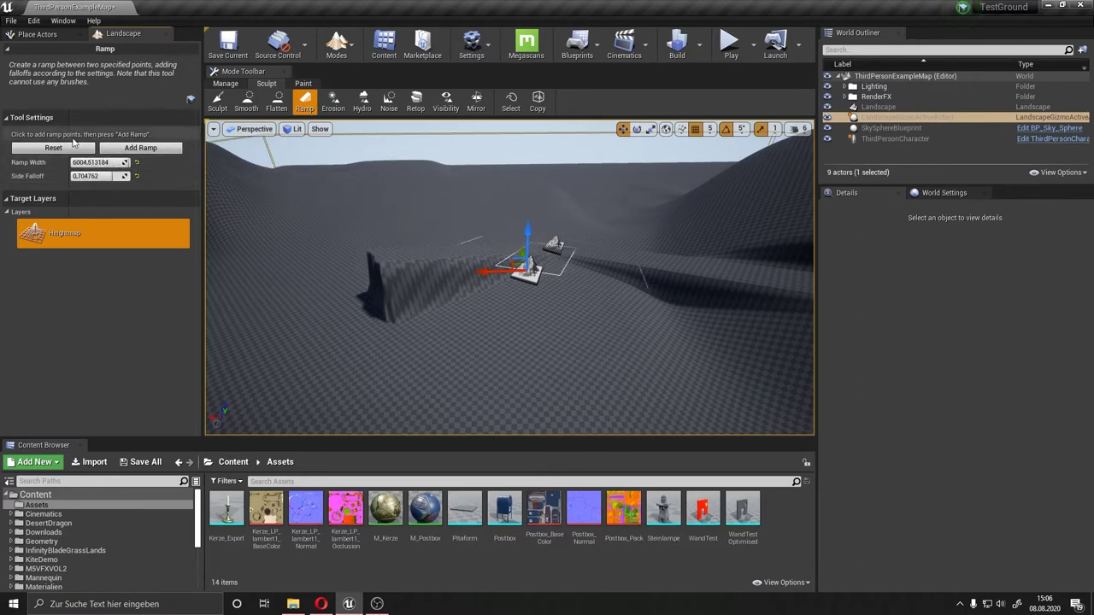
pyautogui.moveTo(524, 298)
pyautogui.mouseDown(button='right')
pyautogui.moveTo(479, 256)
pyautogui.moveTo(609, 298)
pyautogui.mouseUp(button='right')
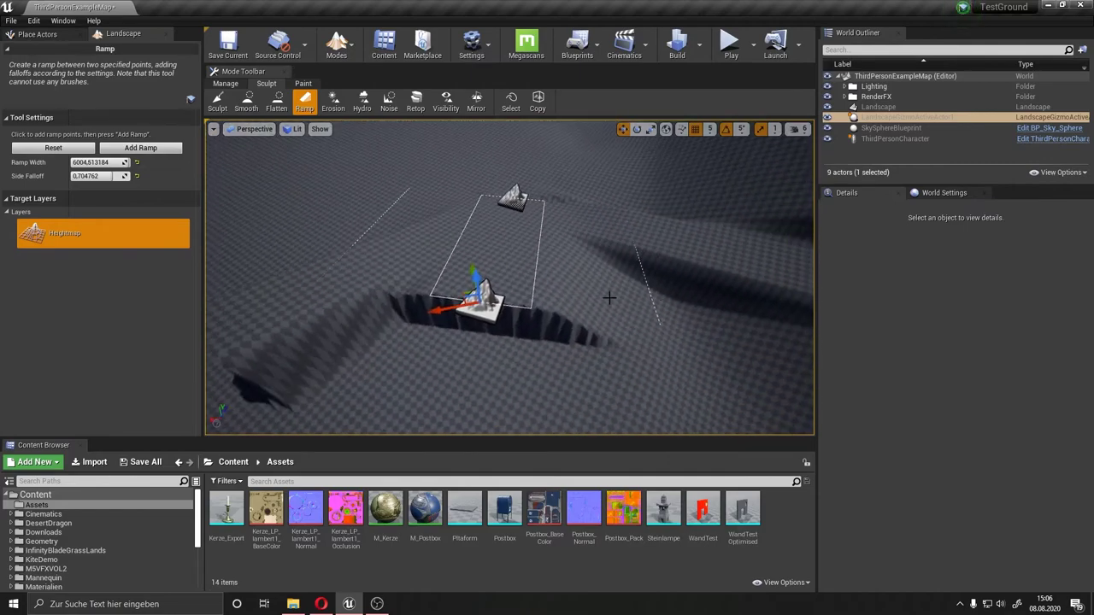
pyautogui.moveTo(562, 241); pyautogui.dragTo(604, 279, button='right')
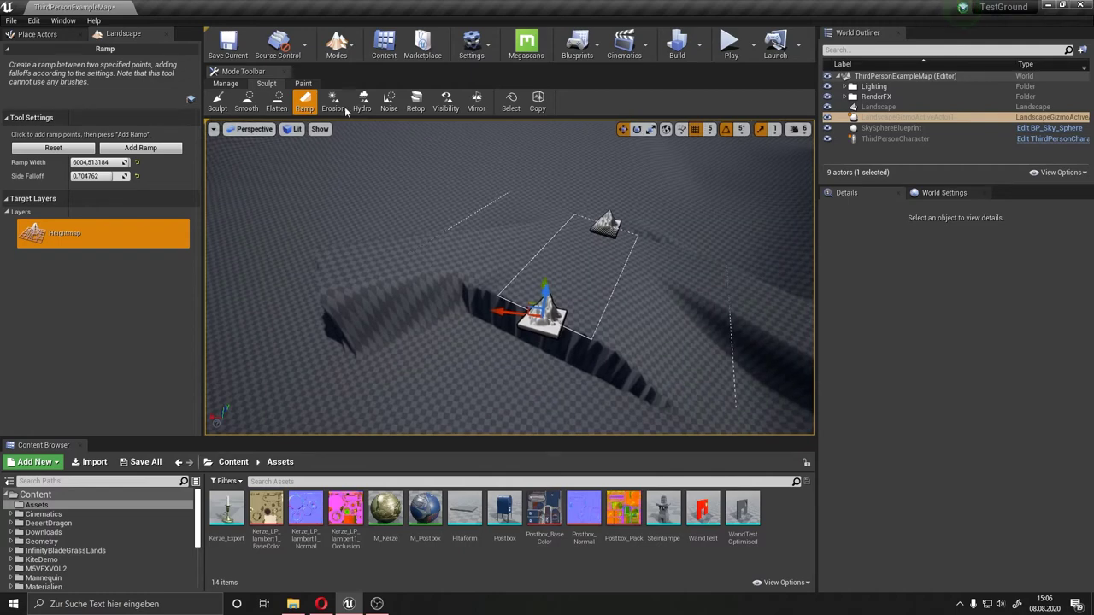
pyautogui.moveTo(414, 220); pyautogui.dragTo(333, 174, button='right')
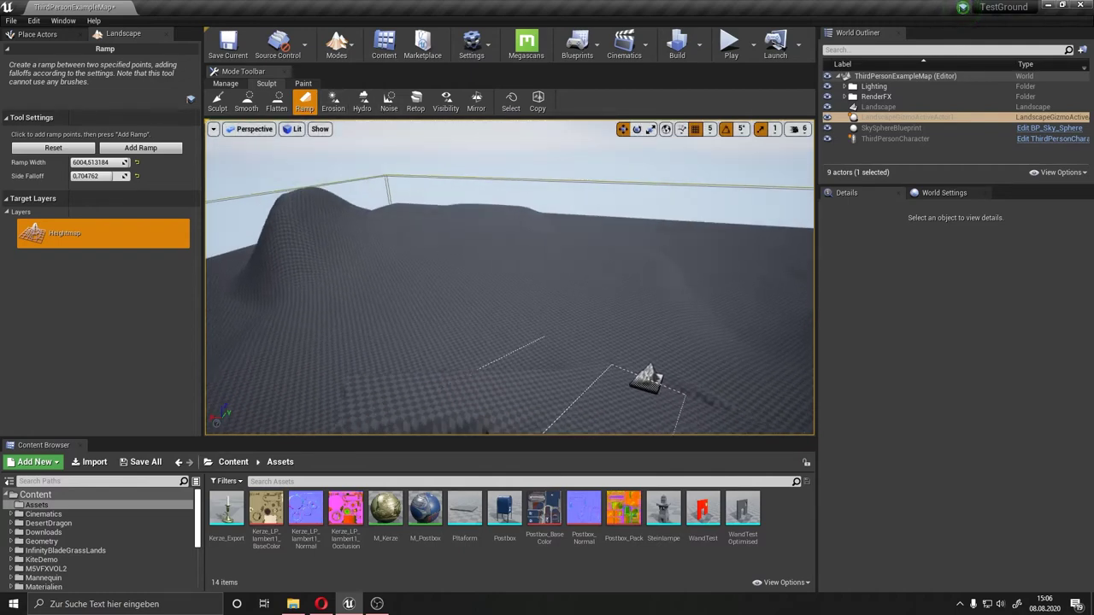
# Step: Thermally erode the dome's ridges and lower flanks with noise mode set to Lower
pyautogui.click(343, 108)
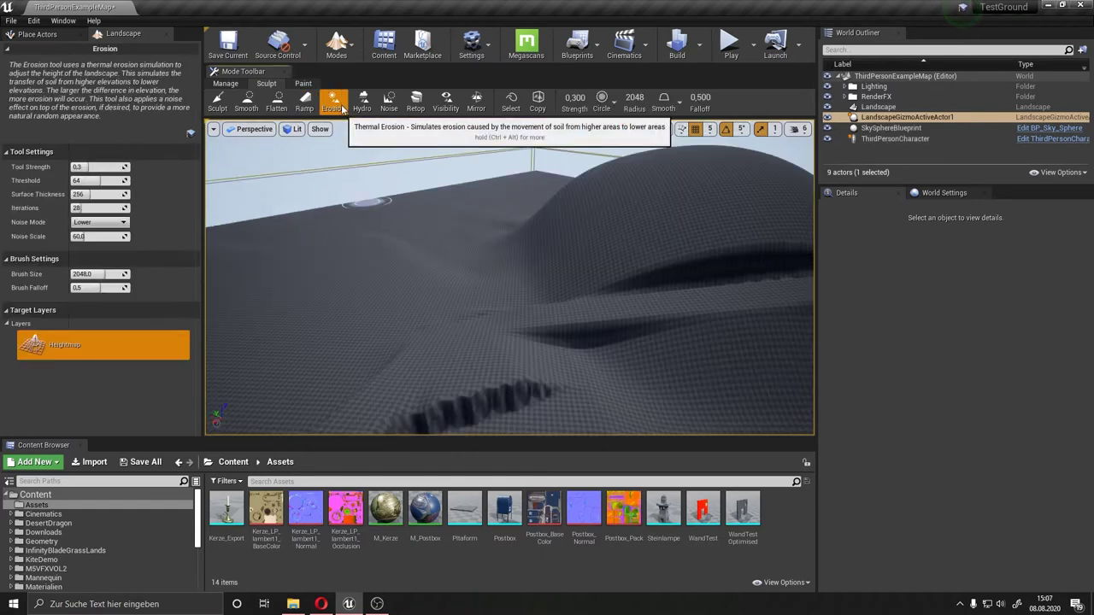
pyautogui.moveTo(385, 245); pyautogui.dragTo(359, 247, button='right')
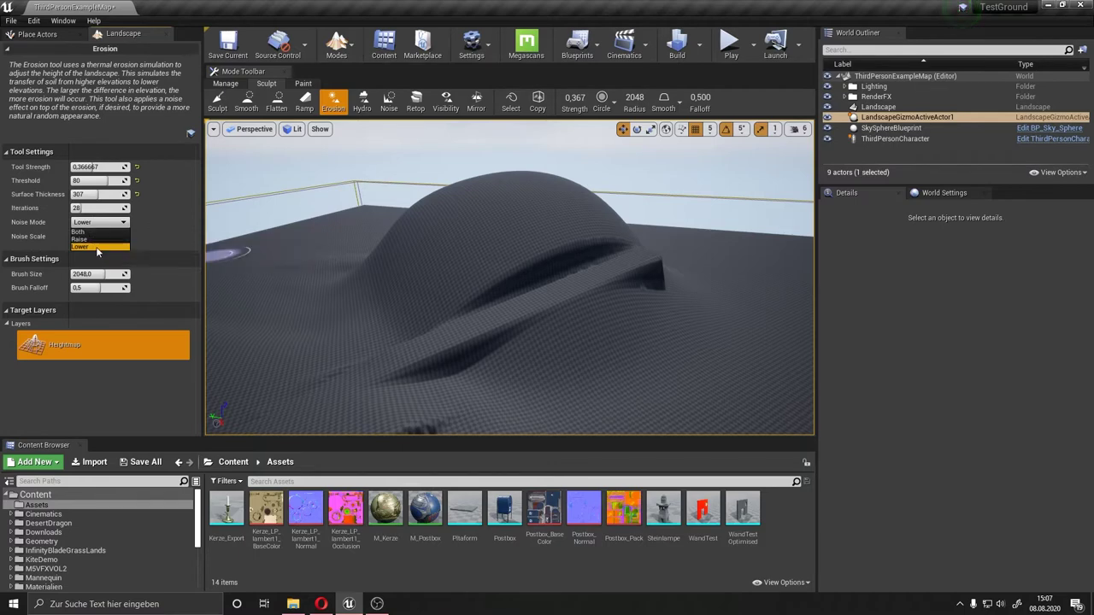
pyautogui.click(97, 247)
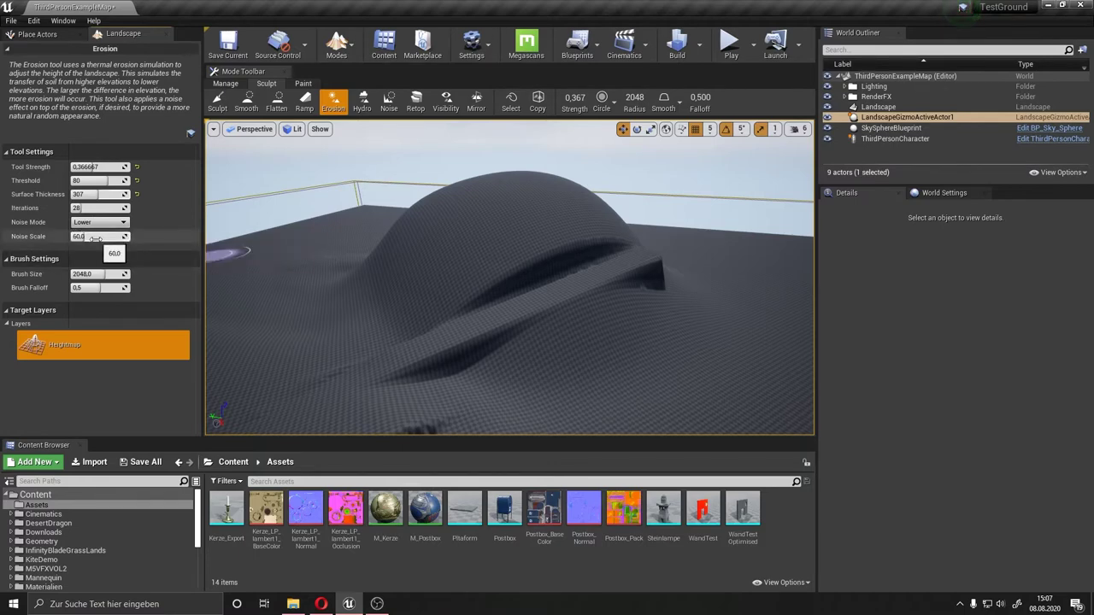
pyautogui.moveTo(376, 267); pyautogui.dragTo(465, 251)
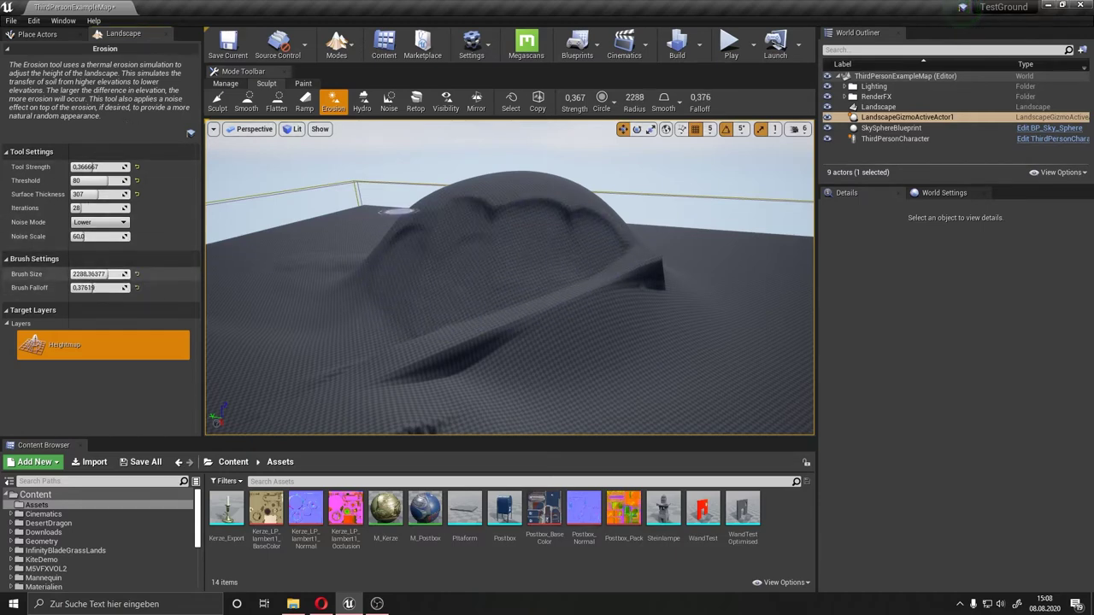
pyautogui.moveTo(372, 238)
pyautogui.mouseDown()
pyautogui.moveTo(581, 325)
pyautogui.moveTo(473, 276)
pyautogui.moveTo(515, 329)
pyautogui.mouseUp()
pyautogui.moveTo(514, 329)
pyautogui.mouseDown(button='right')
pyautogui.moveTo(684, 199)
pyautogui.moveTo(616, 251)
pyautogui.mouseUp(button='right')
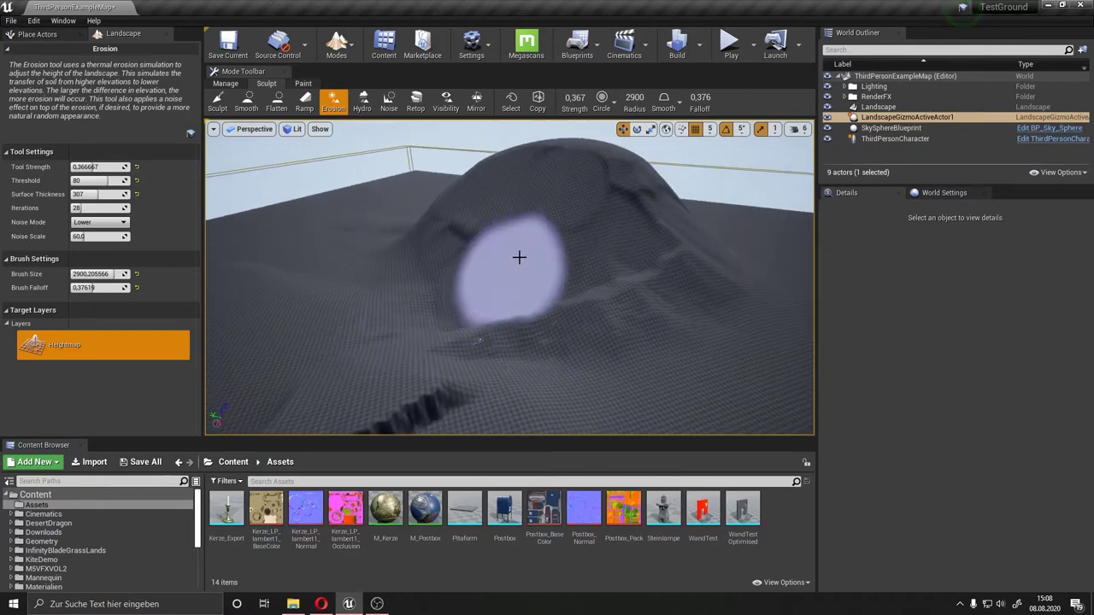
pyautogui.moveTo(631, 280); pyautogui.dragTo(461, 170)
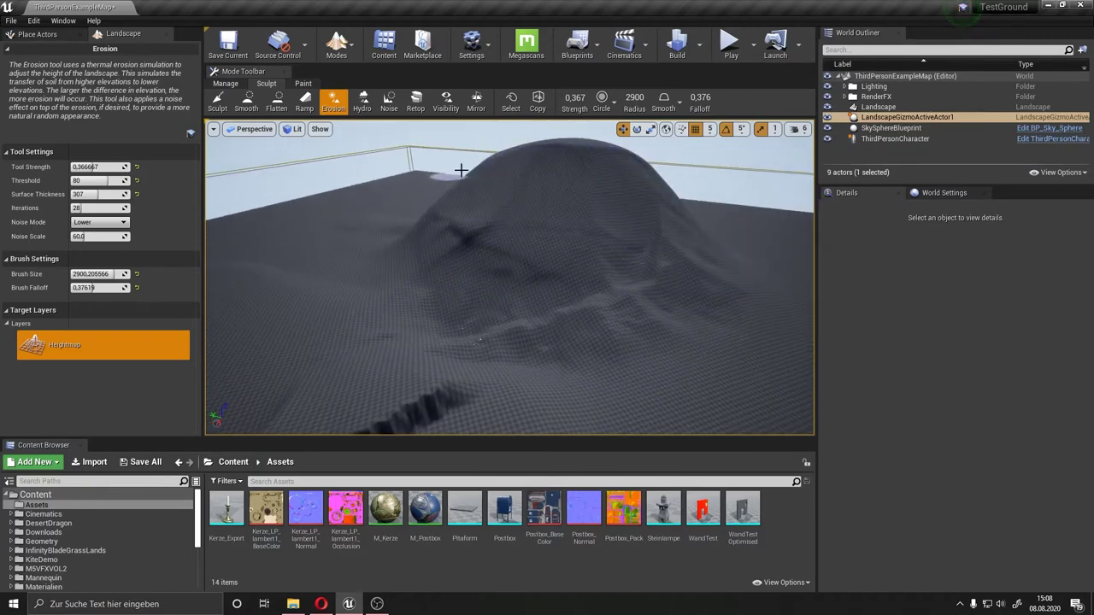
pyautogui.moveTo(471, 212); pyautogui.dragTo(512, 222, button='right')
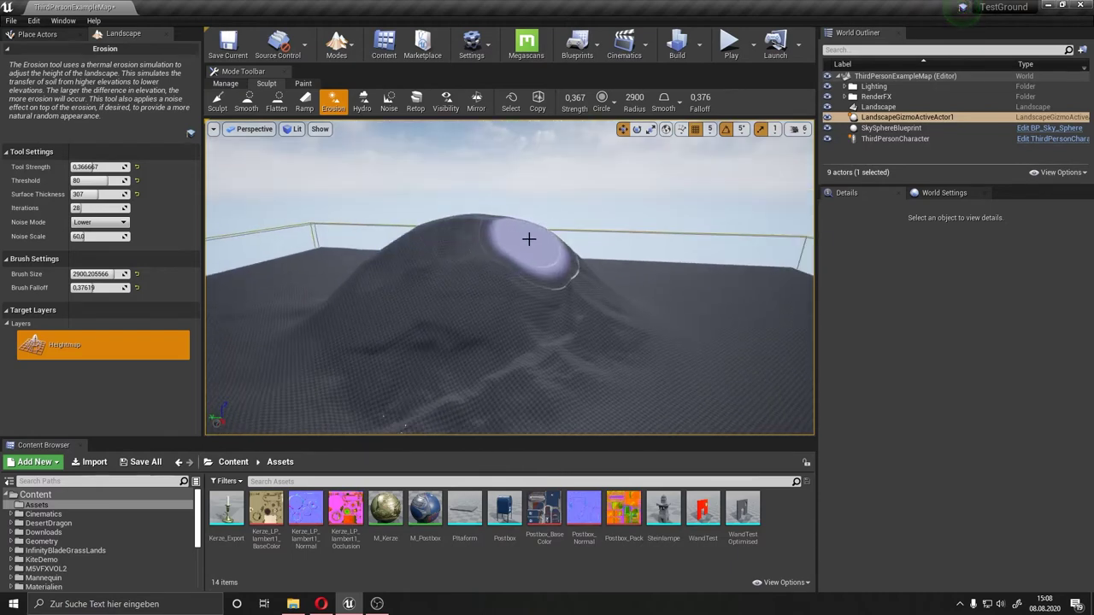
pyautogui.moveTo(528, 237); pyautogui.dragTo(564, 264, button='right')
pyautogui.moveTo(564, 263); pyautogui.dragTo(796, 303)
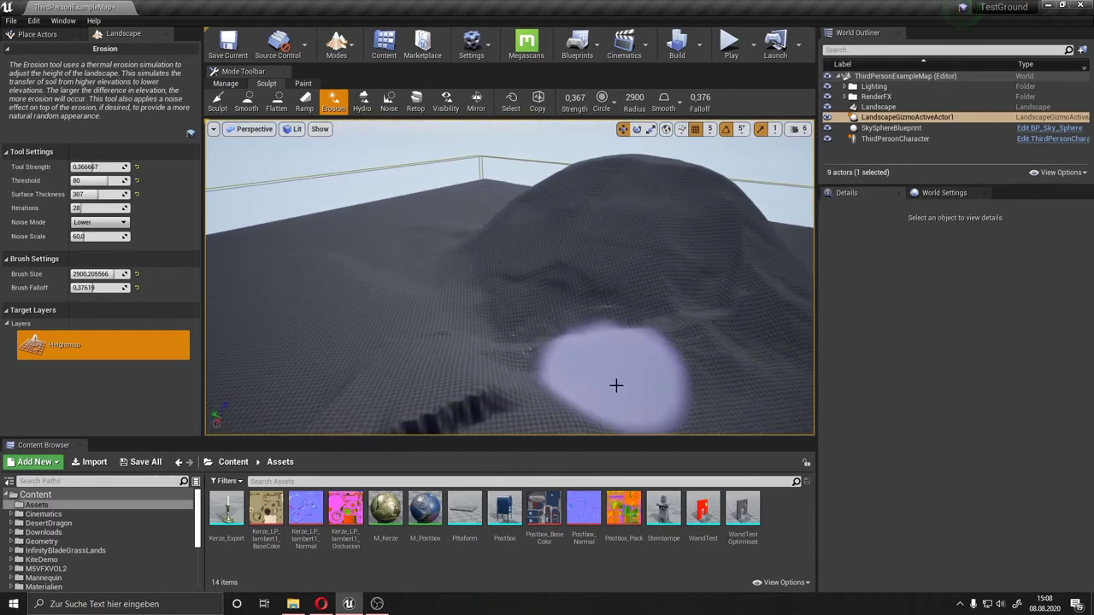
pyautogui.moveTo(350, 342); pyautogui.dragTo(456, 332, button='right')
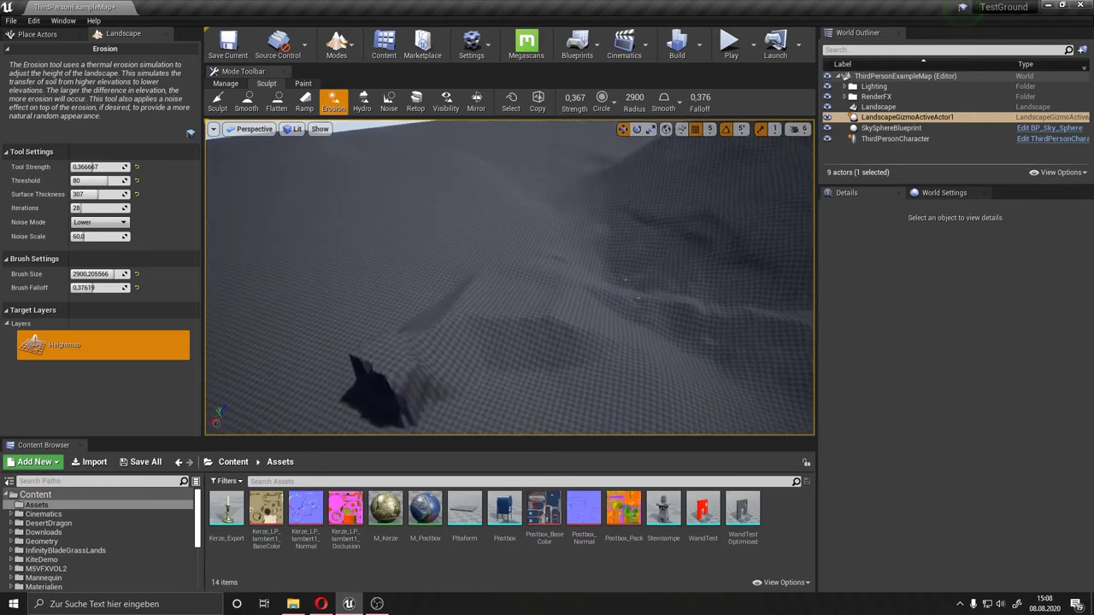
# Step: Carve hydraulic erosion creases down the dome's top and left flank
pyautogui.click(362, 101)
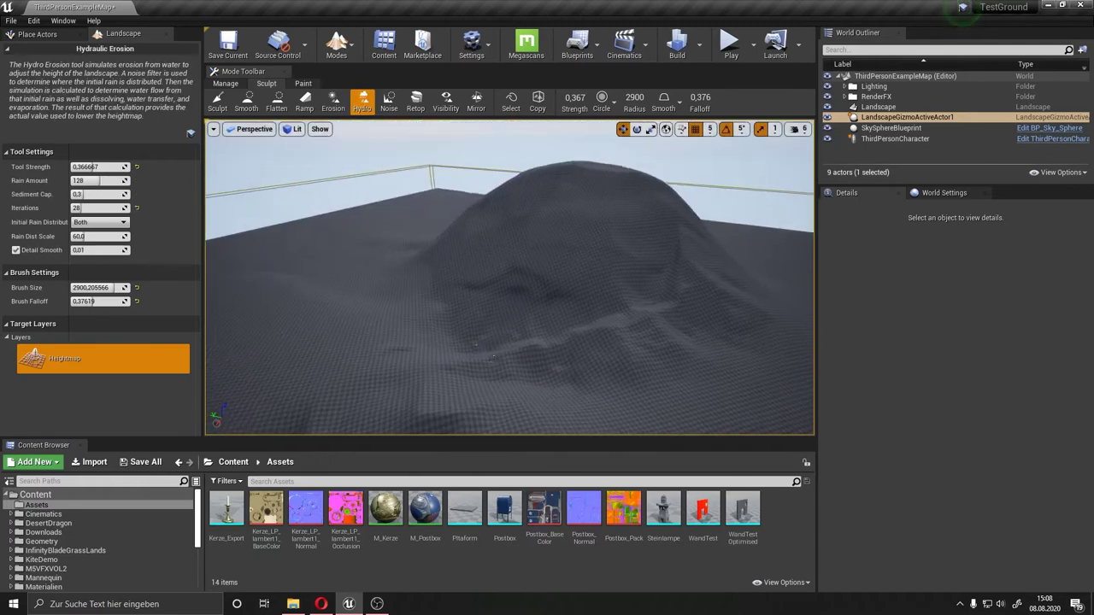
pyautogui.moveTo(531, 242)
pyautogui.mouseDown()
pyautogui.moveTo(533, 202)
pyautogui.moveTo(574, 182)
pyautogui.mouseUp()
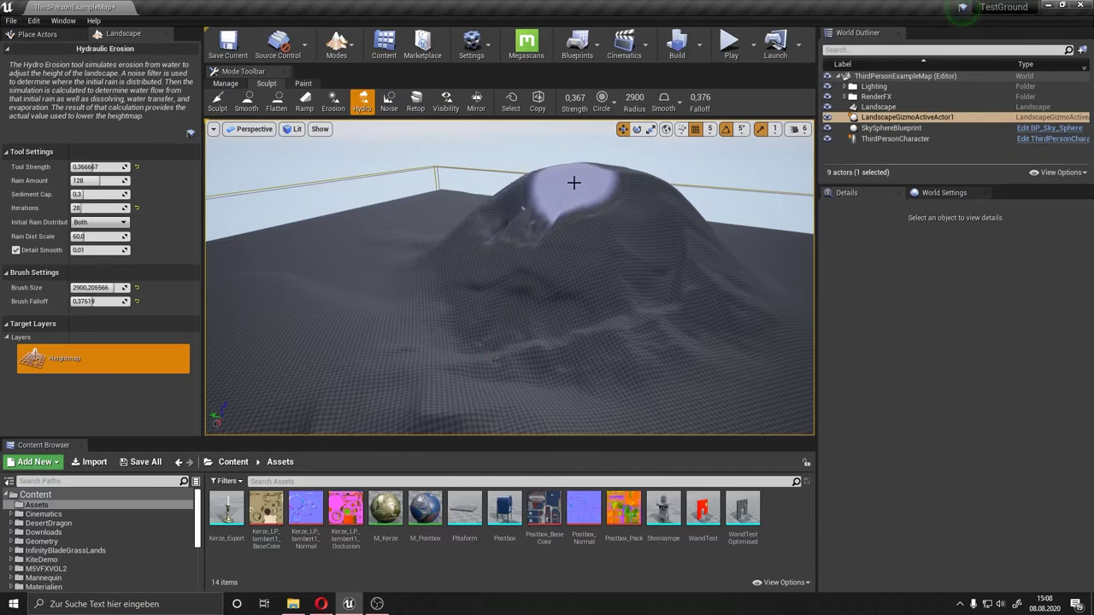
pyautogui.moveTo(476, 180); pyautogui.dragTo(464, 247)
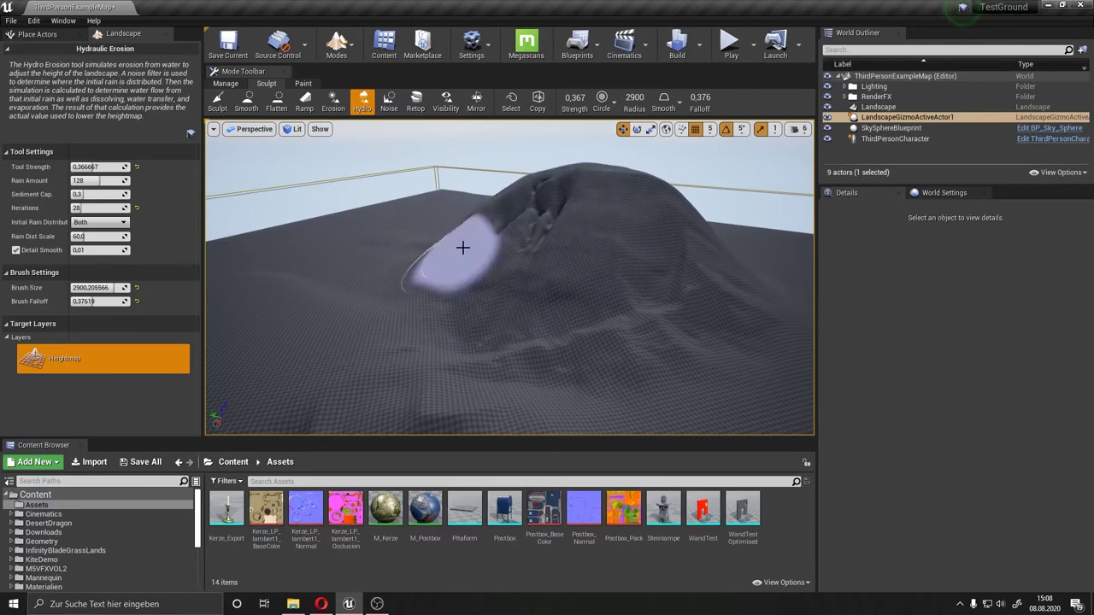
pyautogui.moveTo(464, 247); pyautogui.dragTo(445, 203, button='right')
pyautogui.moveTo(444, 202)
pyautogui.mouseDown()
pyautogui.moveTo(436, 184)
pyautogui.moveTo(359, 234)
pyautogui.mouseUp()
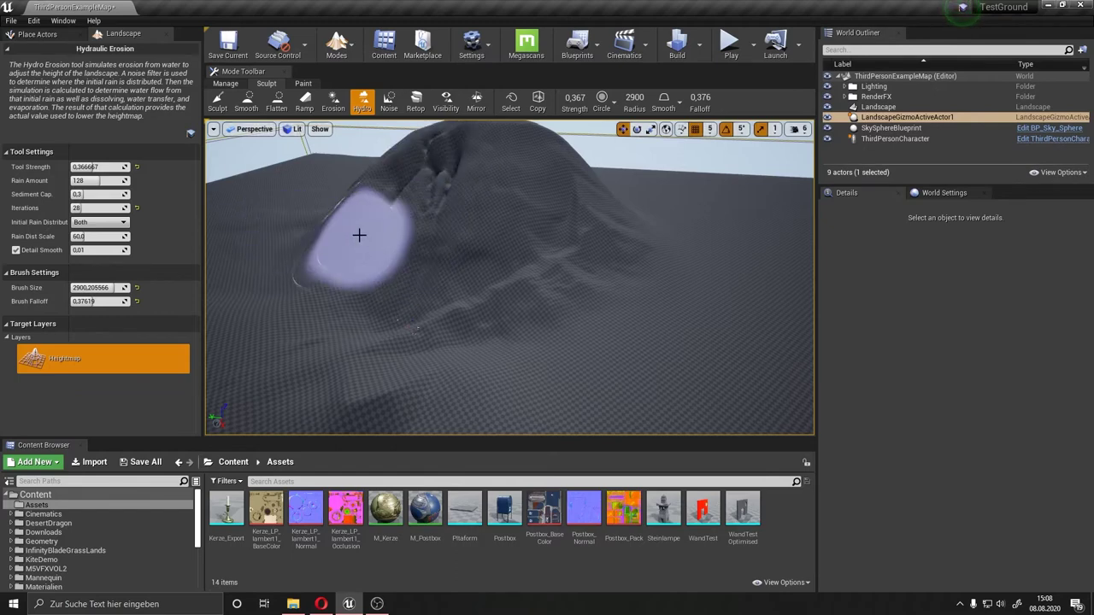
pyautogui.moveTo(359, 234); pyautogui.dragTo(363, 116, button='right')
# Step: Roughen the terrain into noisy raised ridges, undoing the first Noise stroke
pyautogui.click(389, 103)
pyautogui.moveTo(456, 341); pyautogui.dragTo(484, 276, button='right')
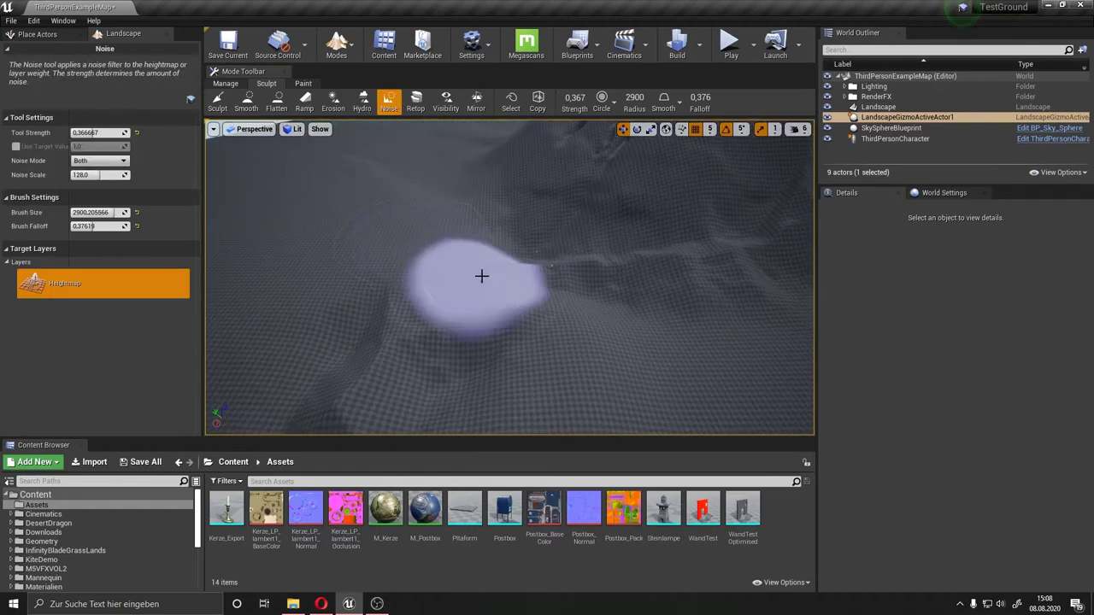
pyautogui.moveTo(484, 276); pyautogui.dragTo(508, 266)
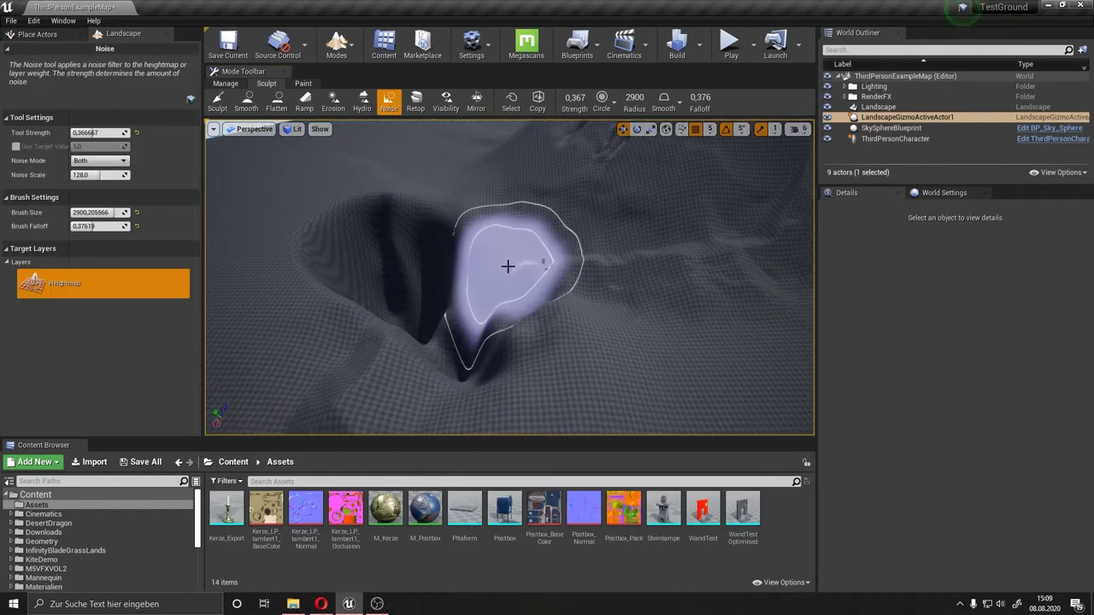
pyautogui.hotkey('ctrl', 'z')
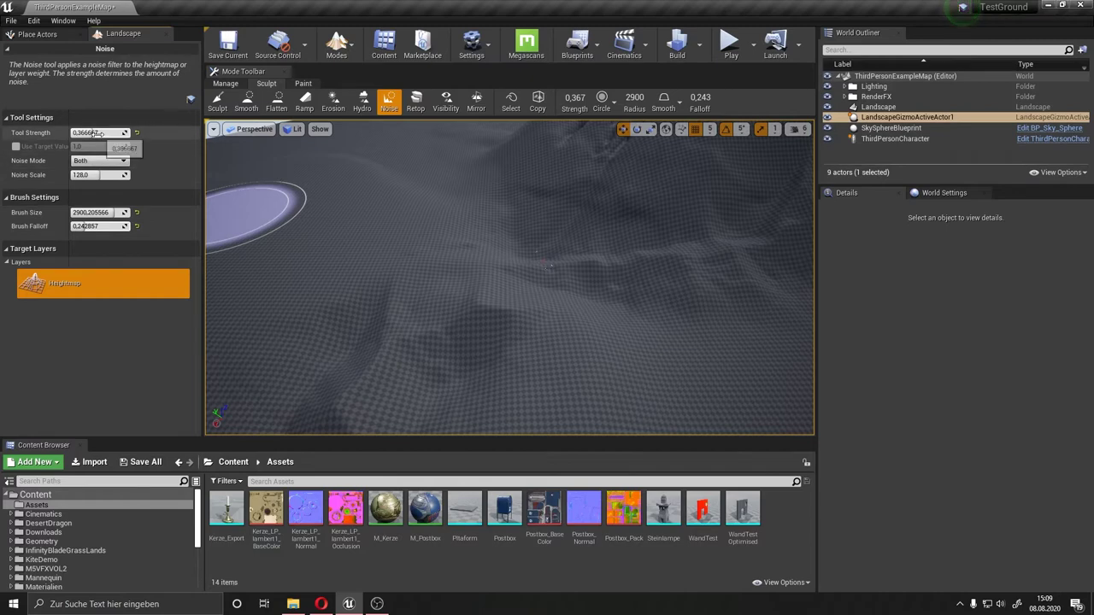
pyautogui.moveTo(385, 225); pyautogui.dragTo(427, 271)
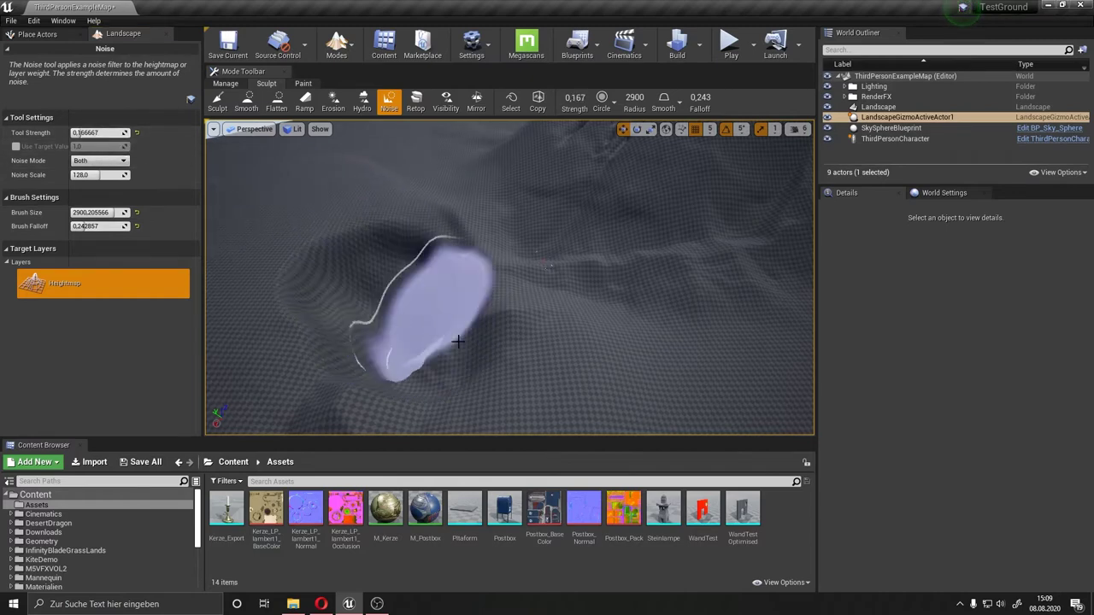
pyautogui.moveTo(411, 231); pyautogui.dragTo(435, 264, button='right')
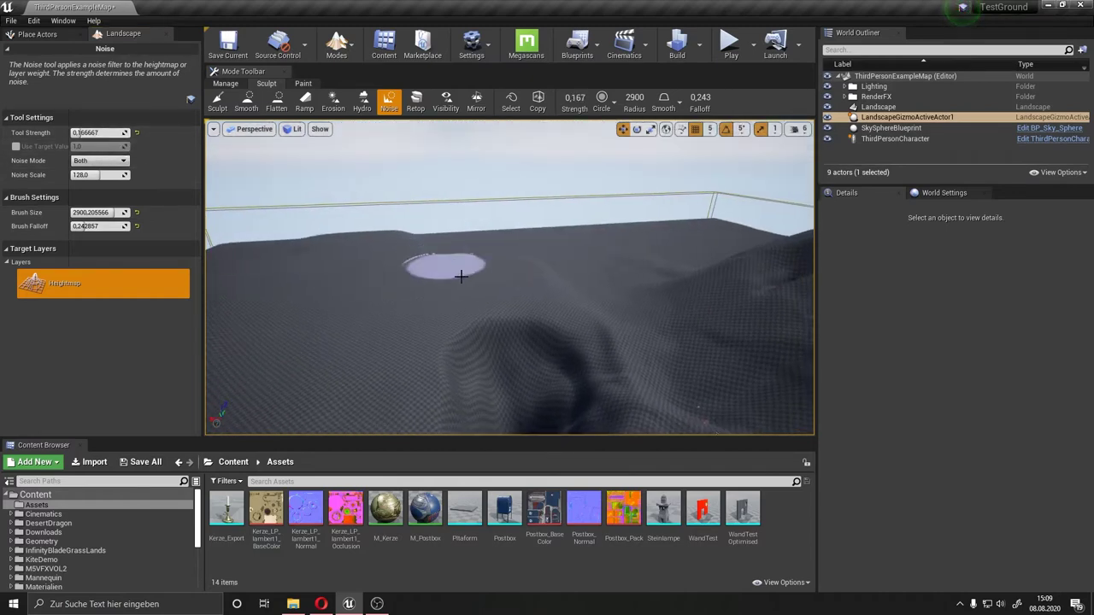
pyautogui.moveTo(620, 269); pyautogui.dragTo(352, 260)
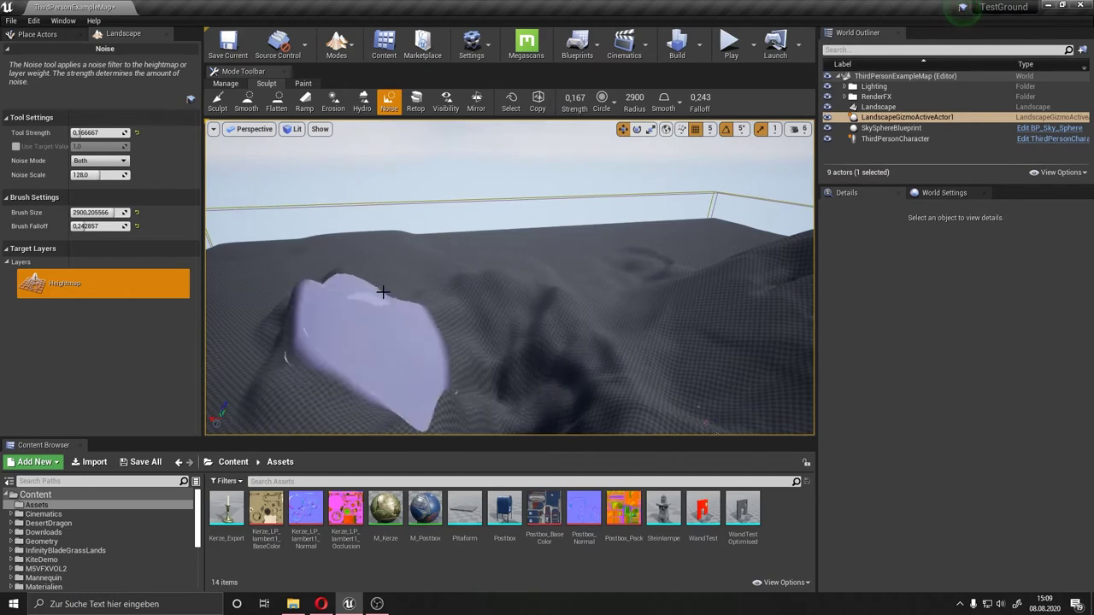
pyautogui.moveTo(633, 254); pyautogui.dragTo(408, 276)
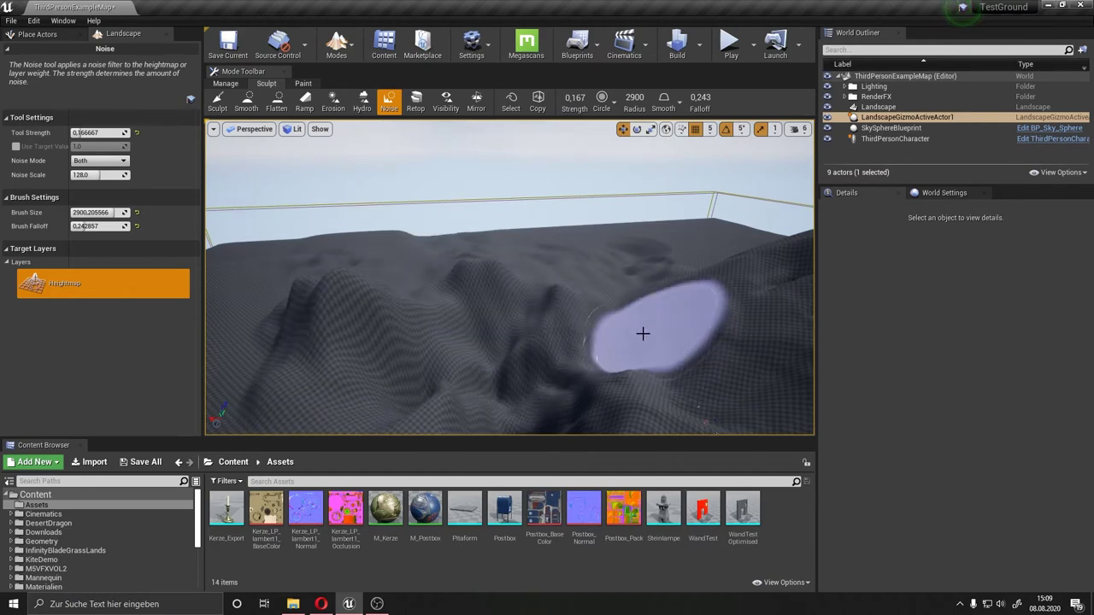
pyautogui.moveTo(408, 276); pyautogui.dragTo(521, 272, button='right')
pyautogui.moveTo(444, 359); pyautogui.dragTo(466, 394, button='right')
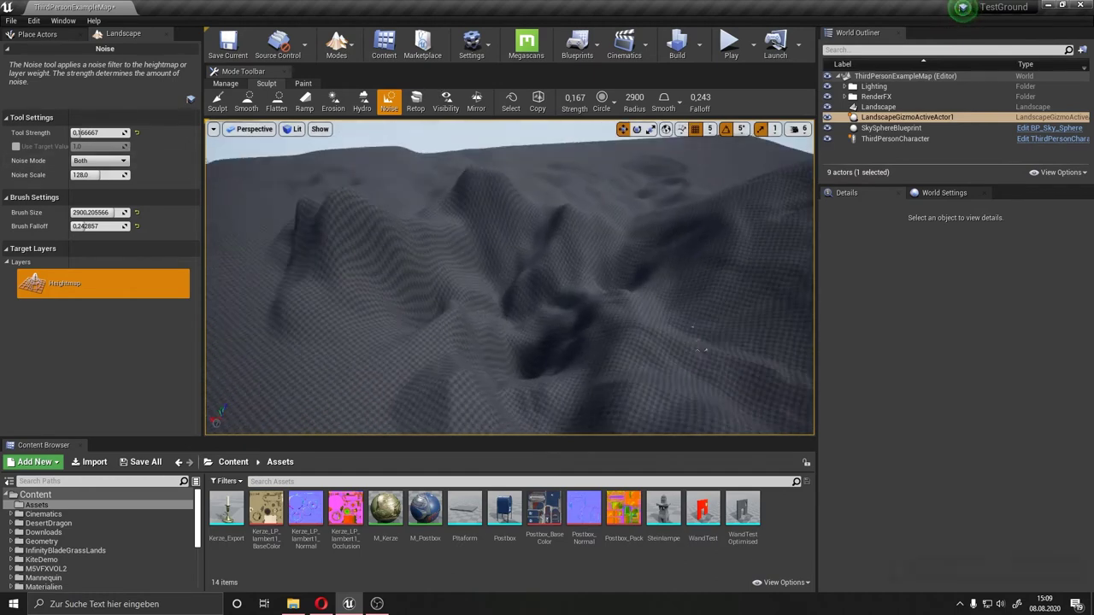
# Step: Retopologize the ridged terrain to even out its stretched triangles
pyautogui.click(415, 101)
pyautogui.moveTo(465, 260)
pyautogui.mouseDown(button='right')
pyautogui.moveTo(493, 235)
pyautogui.moveTo(380, 193)
pyautogui.moveTo(509, 213)
pyautogui.mouseUp(button='right')
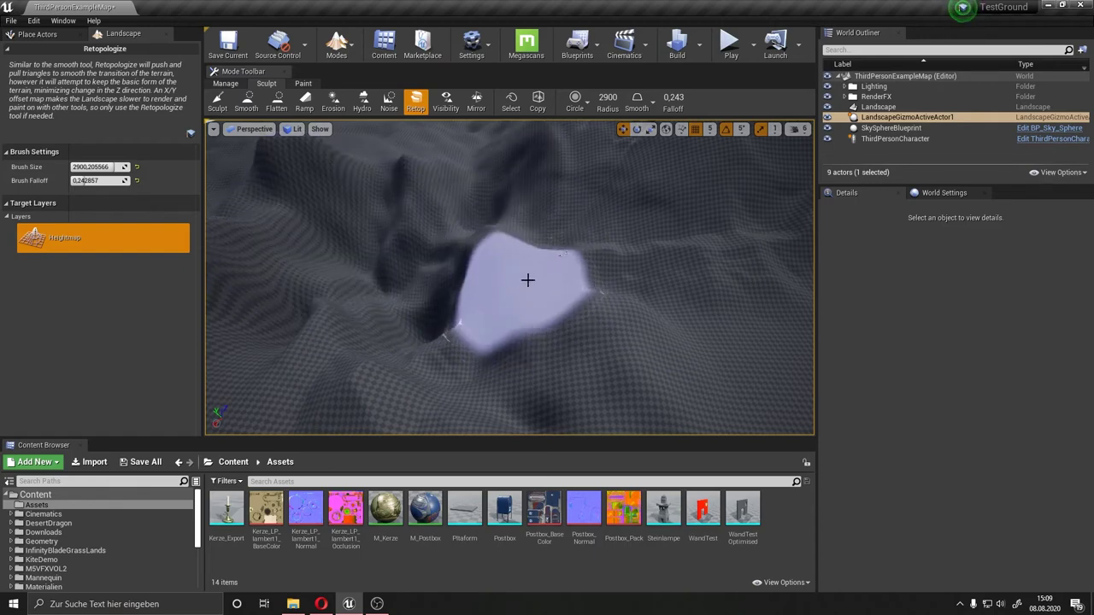
pyautogui.moveTo(588, 218); pyautogui.dragTo(559, 253, button='right')
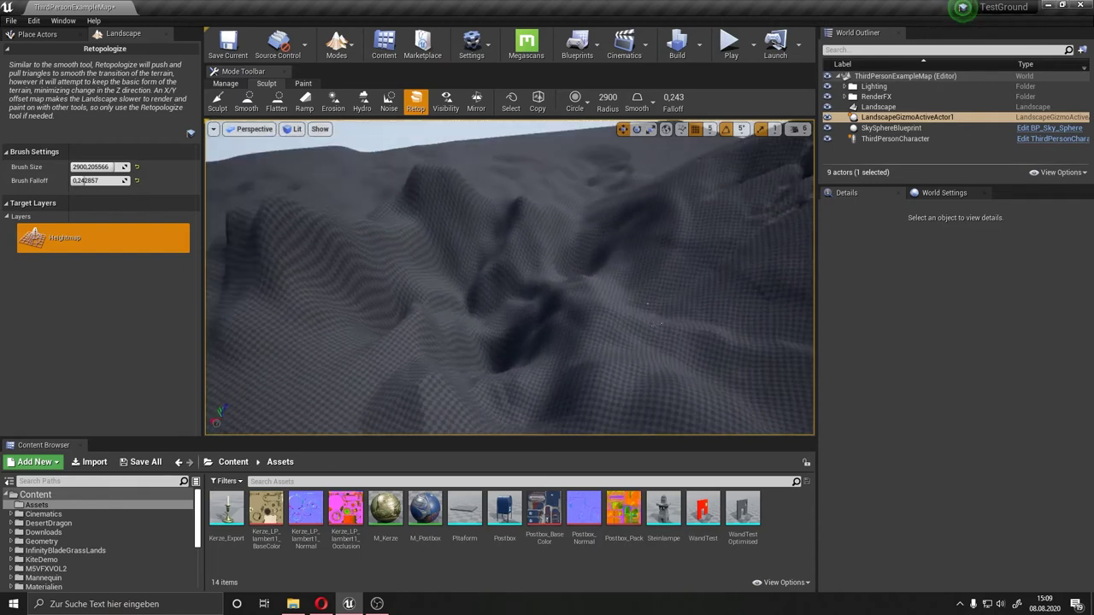
pyautogui.moveTo(455, 161); pyautogui.dragTo(357, 235, button='right')
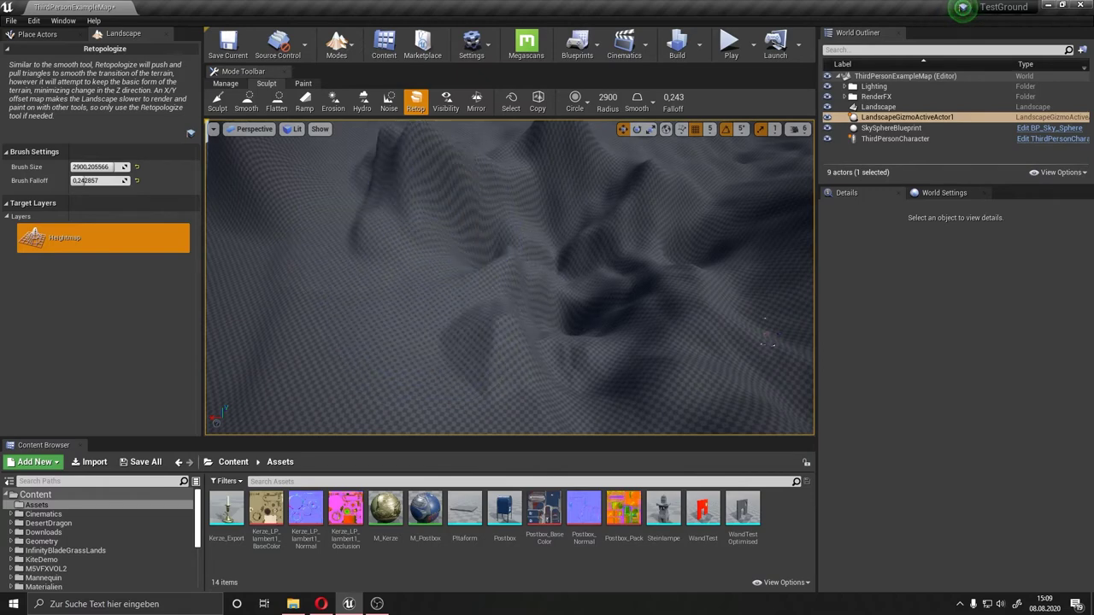
# Step: Place the ramp's points on the hillside and retopologize the surrounding area
pyautogui.click(304, 101)
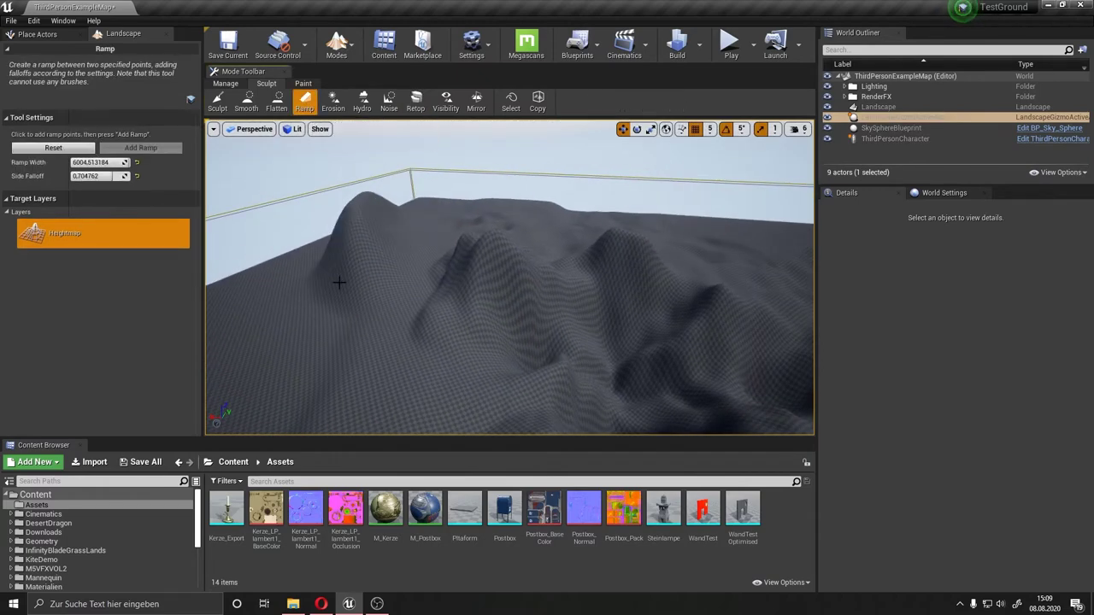
pyautogui.moveTo(319, 338); pyautogui.dragTo(265, 318)
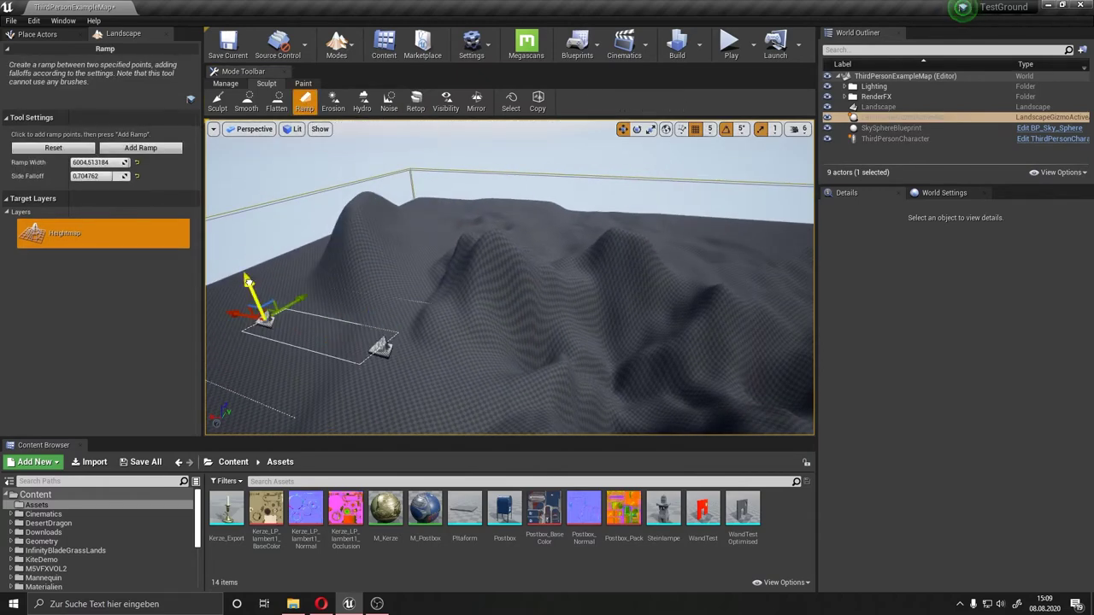
pyautogui.moveTo(323, 277)
pyautogui.mouseDown(button='right')
pyautogui.moveTo(359, 256)
pyautogui.moveTo(381, 315)
pyautogui.mouseUp(button='right')
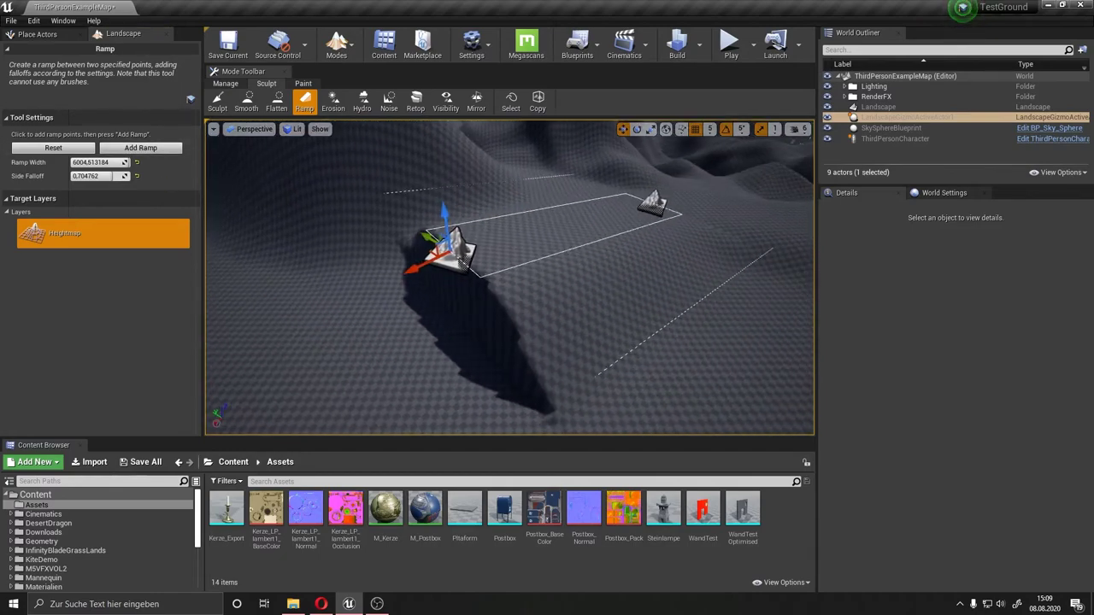
pyautogui.click(415, 101)
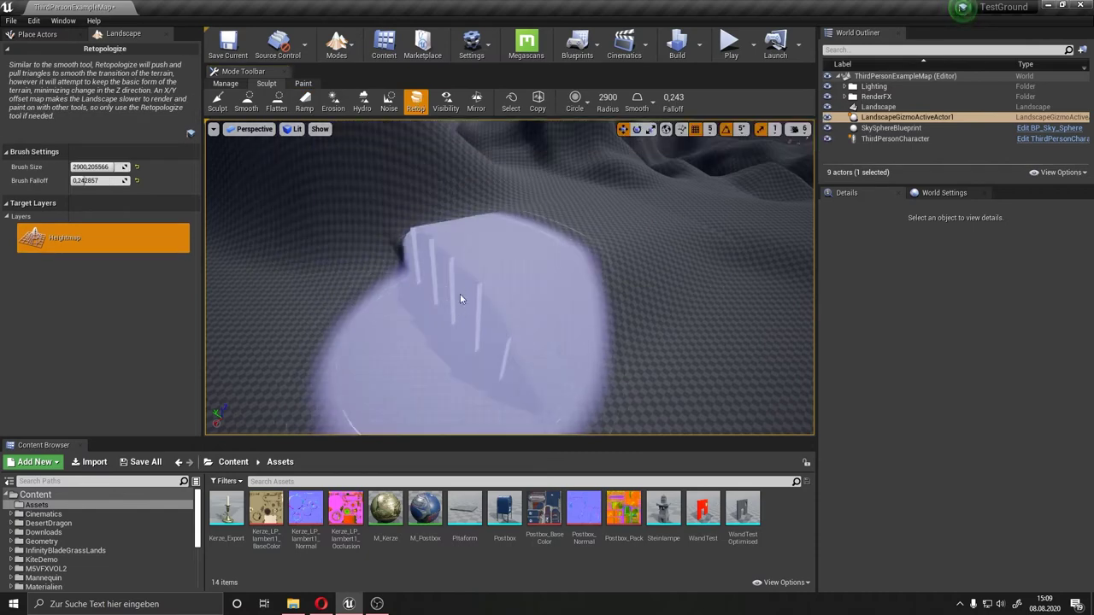
pyautogui.moveTo(486, 300); pyautogui.dragTo(402, 325, button='right')
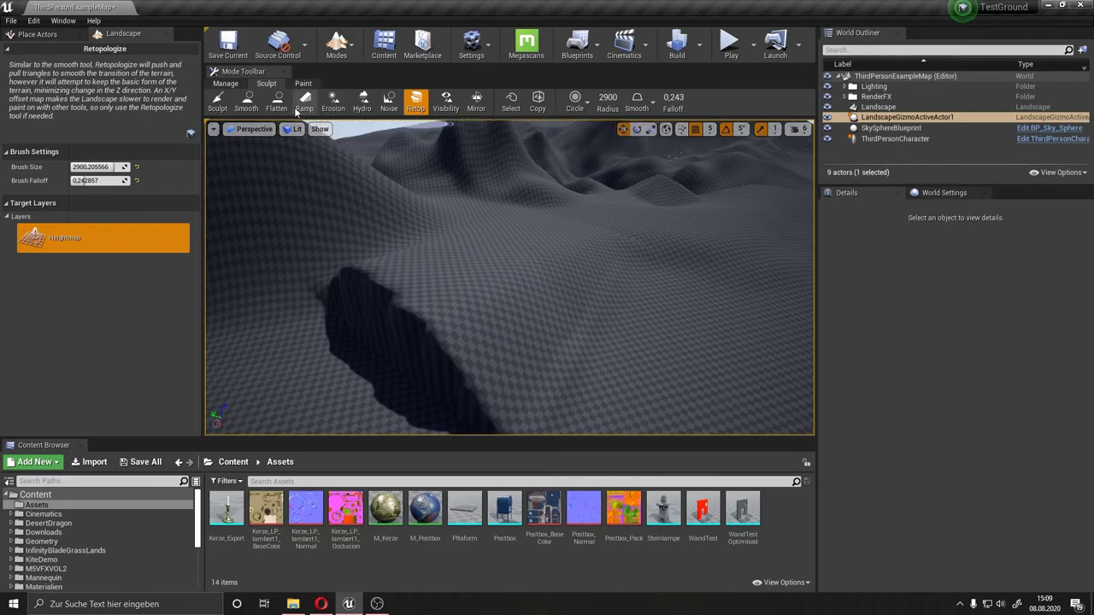
# Step: Smooth away the steep overhang beside the ramp, then retopologize across the area
pyautogui.click(246, 101)
pyautogui.moveTo(422, 285)
pyautogui.mouseDown()
pyautogui.moveTo(631, 272)
pyautogui.moveTo(428, 328)
pyautogui.mouseUp()
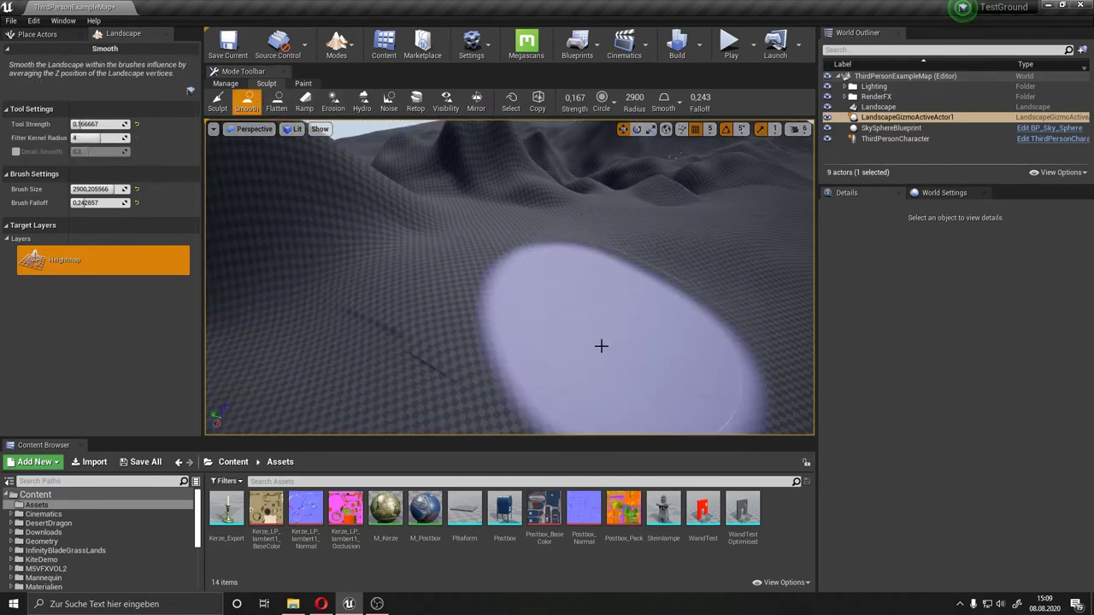
pyautogui.moveTo(489, 372); pyautogui.dragTo(704, 342)
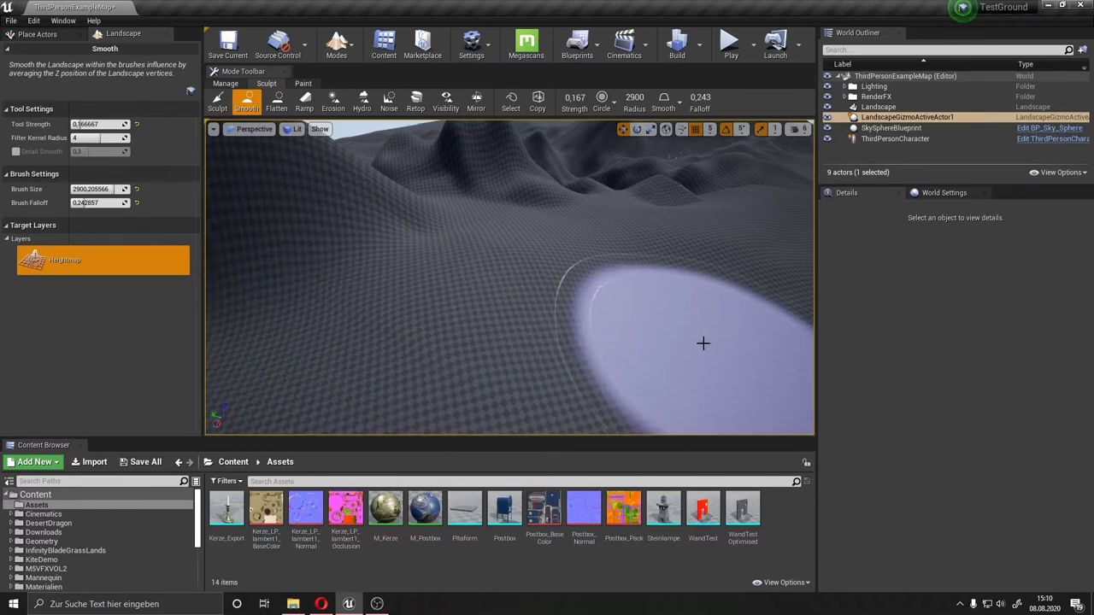
pyautogui.click(416, 102)
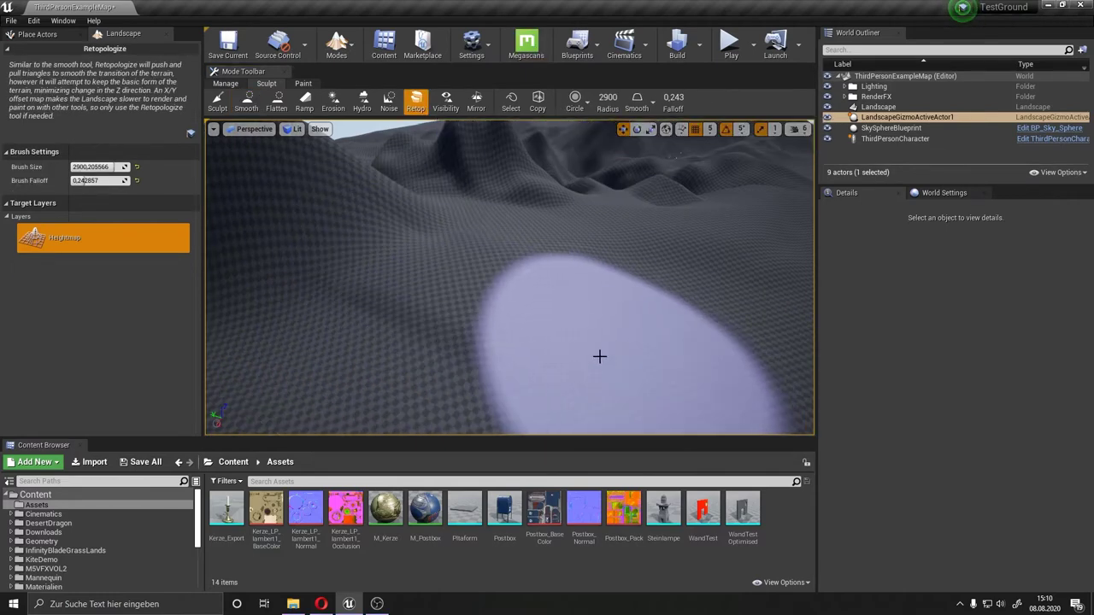
pyautogui.moveTo(488, 235)
pyautogui.mouseDown(button='right')
pyautogui.moveTo(513, 224)
pyautogui.moveTo(513, 240)
pyautogui.mouseUp(button='right')
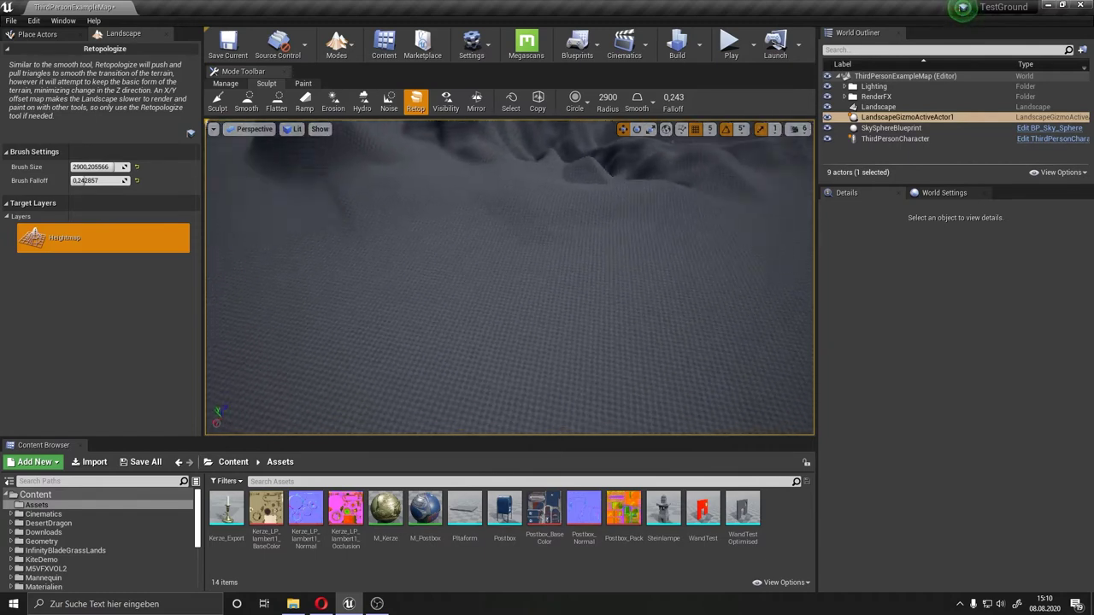
pyautogui.moveTo(584, 333); pyautogui.dragTo(546, 314, button='right')
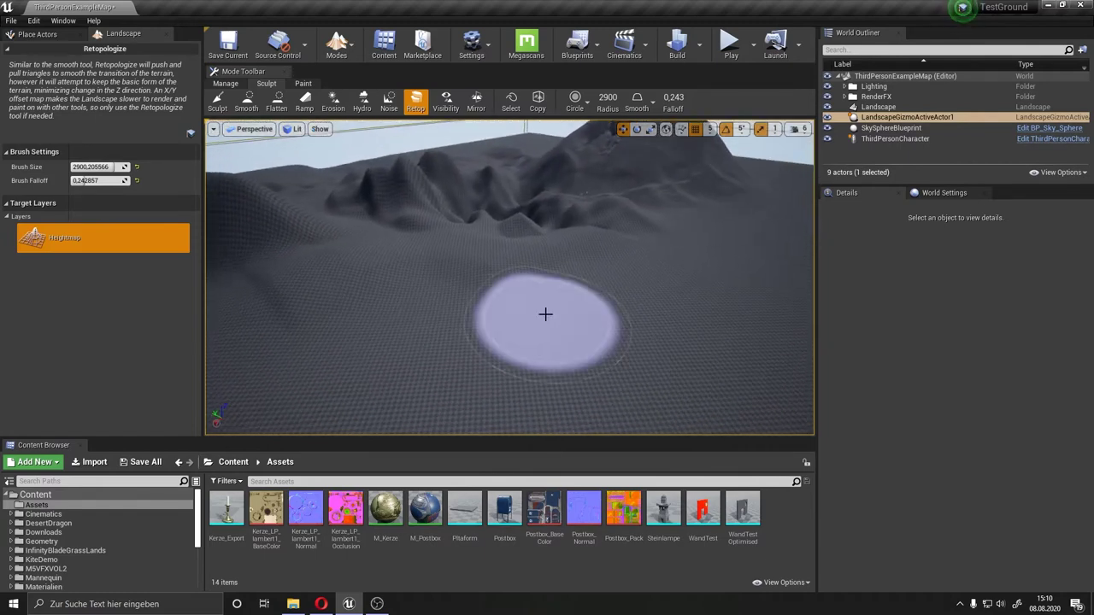
pyautogui.moveTo(362, 208); pyautogui.dragTo(478, 231, button='right')
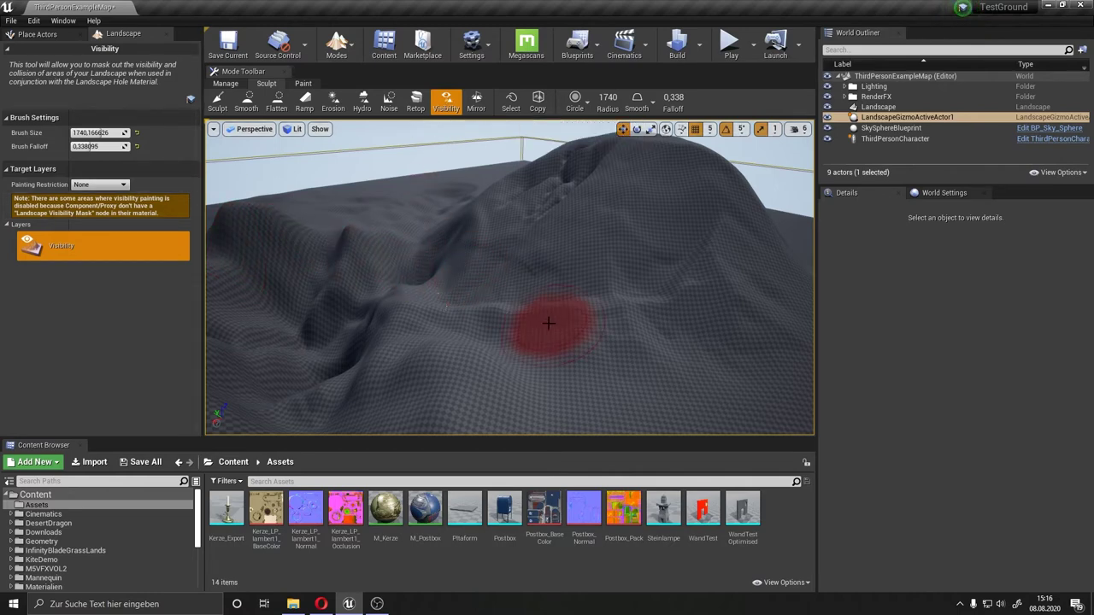
# Step: Turn the view down and right over the eroded hill with the Visibility brush at 1740
pyautogui.moveTo(548, 323); pyautogui.dragTo(589, 359, button='right')
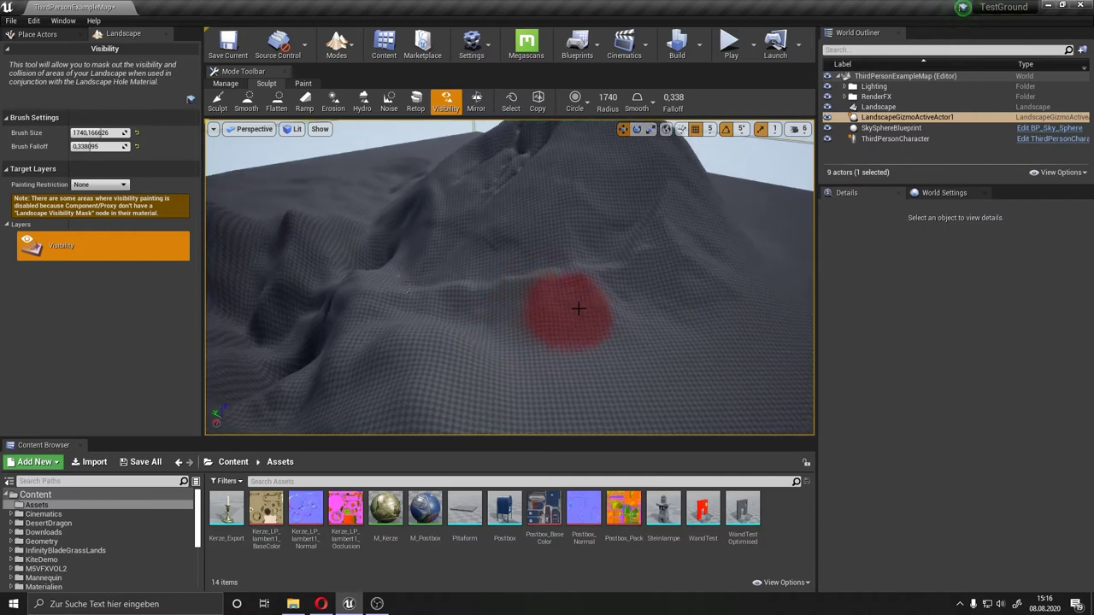
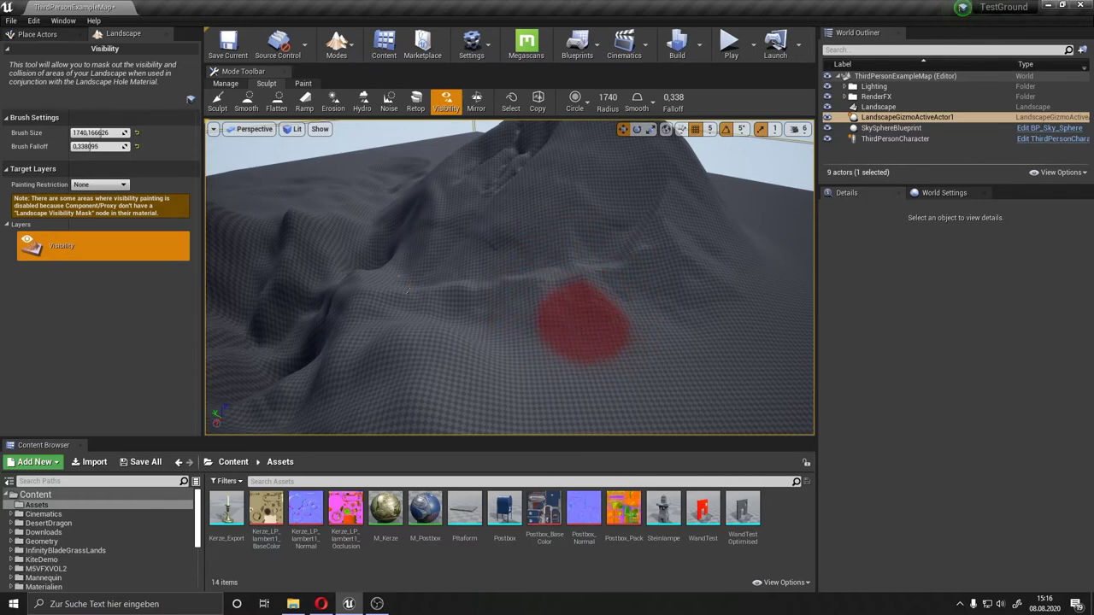
# Step: Turn the view so the hill sits on the right, then switch to the Mirror tool
pyautogui.scroll(-3, 582, 323)
pyautogui.moveTo(630, 323); pyautogui.dragTo(646, 326, button='right')
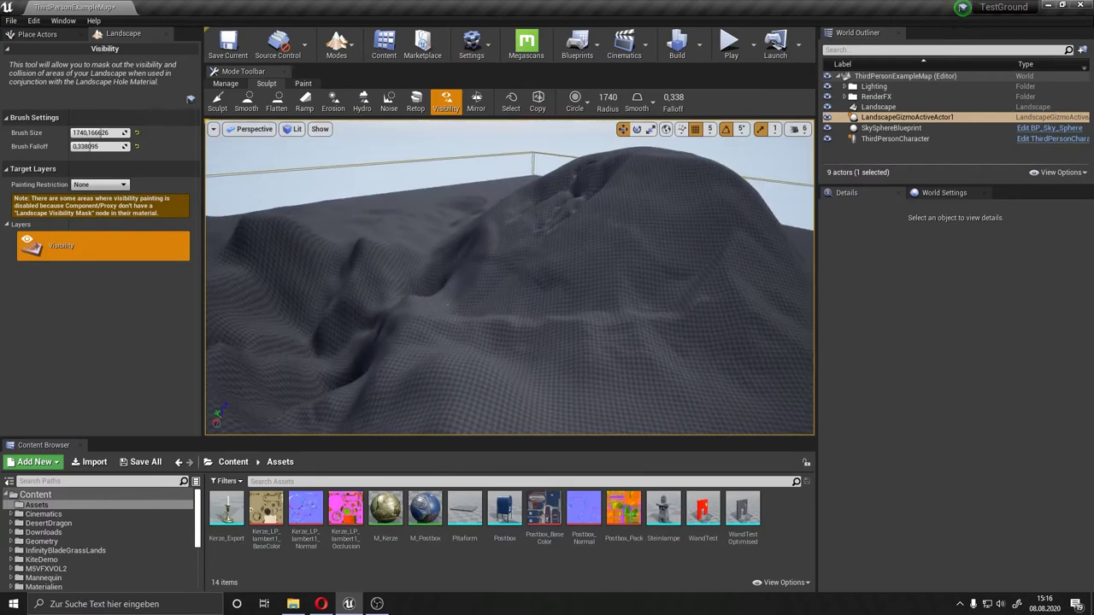
pyautogui.click(476, 101)
# Step: Set the mirror operation to +Y to -Y and apply it to the landscape
pyautogui.moveTo(459, 312)
pyautogui.mouseDown(button='right')
pyautogui.moveTo(547, 273)
pyautogui.moveTo(539, 248)
pyautogui.mouseUp(button='right')
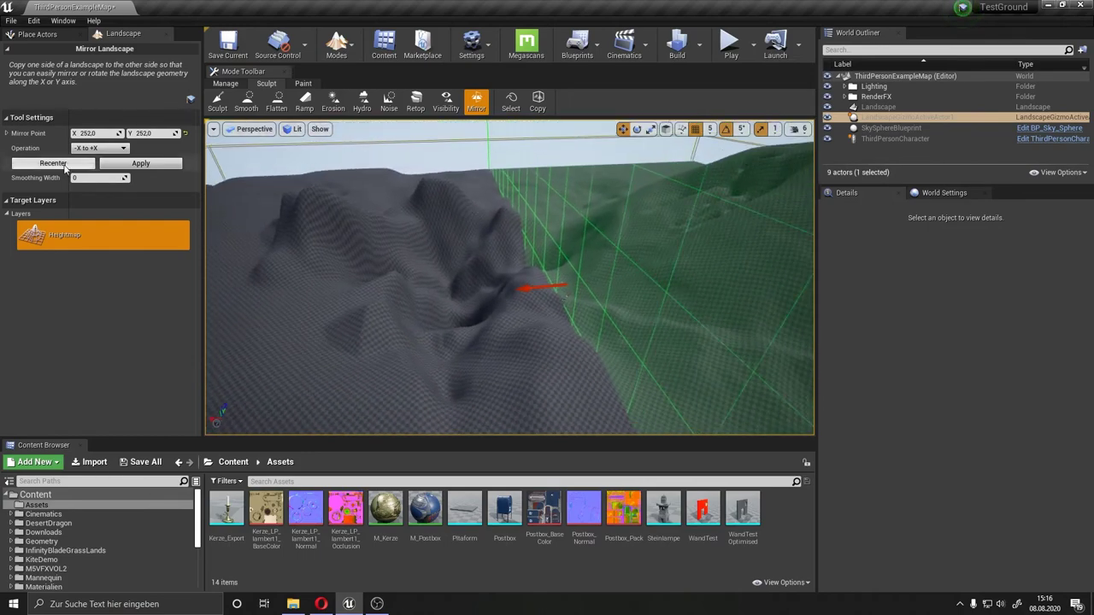
pyautogui.click(96, 149)
pyautogui.click(101, 169)
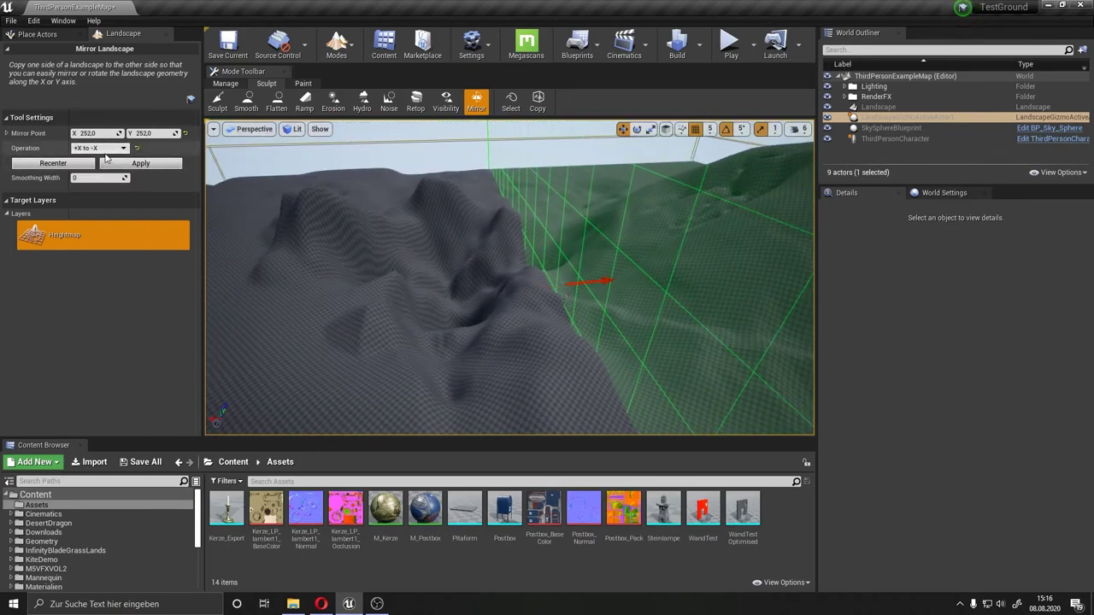
pyautogui.click(107, 149)
pyautogui.click(104, 173)
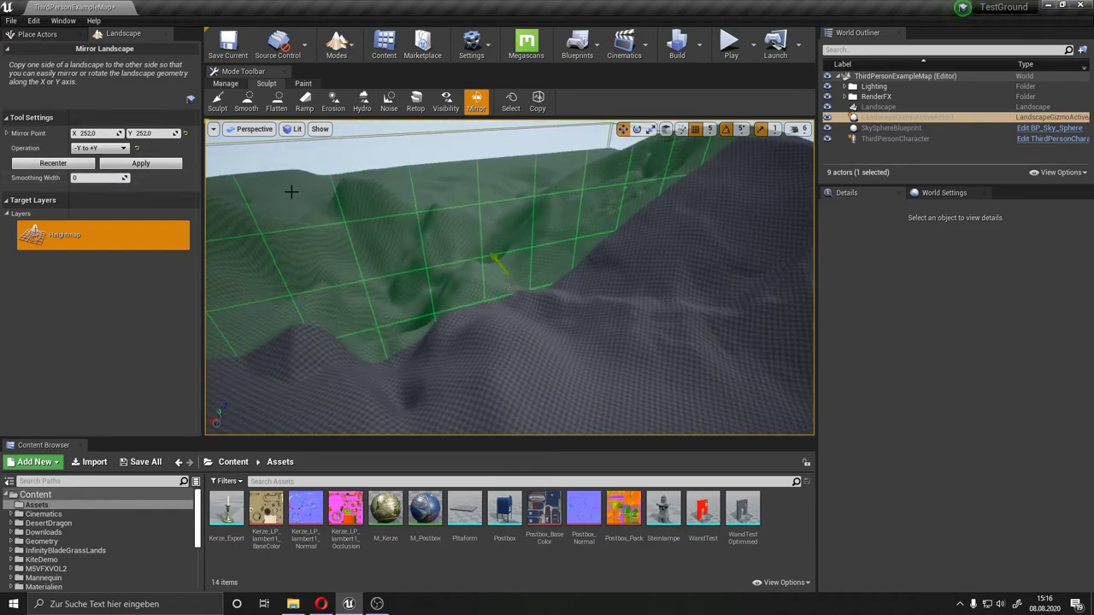
pyautogui.moveTo(291, 191); pyautogui.dragTo(359, 197, button='right')
pyautogui.click(109, 148)
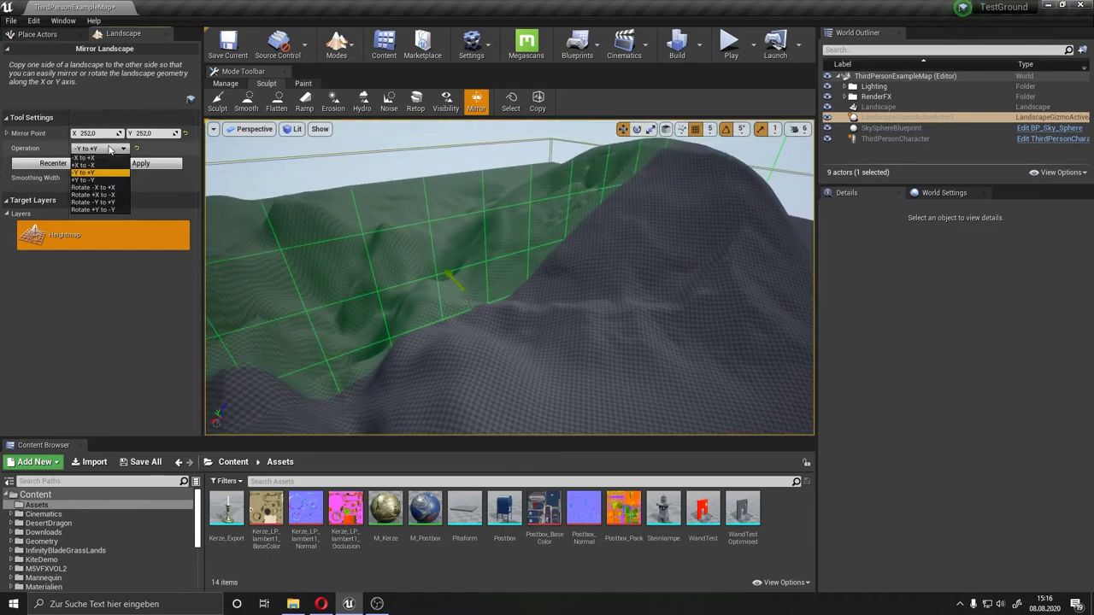
pyautogui.click(111, 180)
pyautogui.moveTo(367, 257); pyautogui.dragTo(322, 245, button='right')
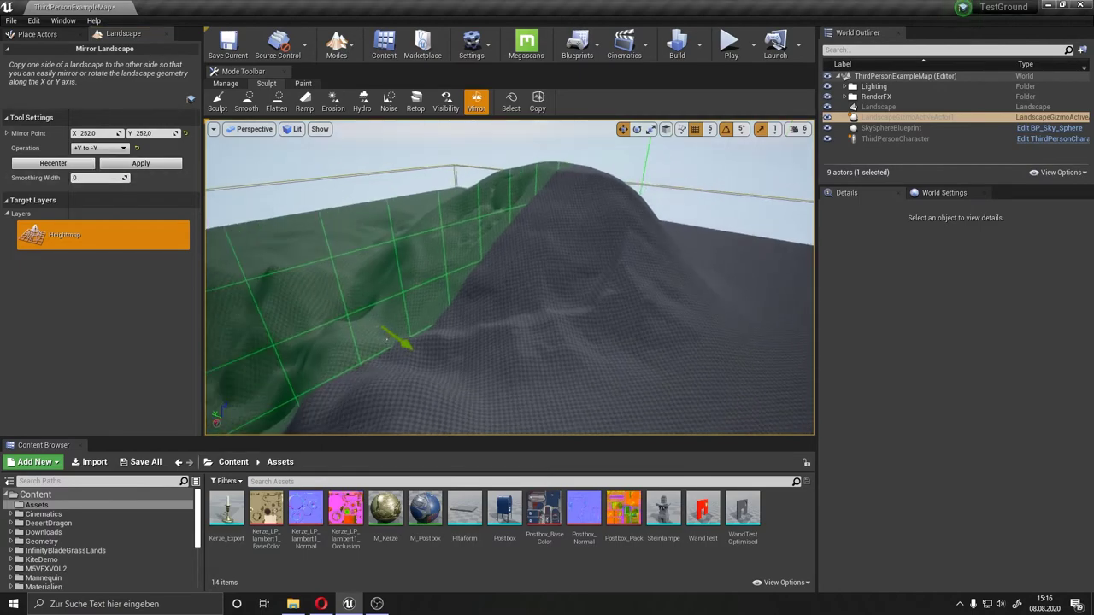
pyautogui.click(155, 166)
# Step: Shift the mirror plane to Y 203.05 and view the mirrored hill head-on
pyautogui.moveTo(331, 237); pyautogui.dragTo(274, 244, button='right')
pyautogui.moveTo(509, 278); pyautogui.dragTo(438, 272, button='right')
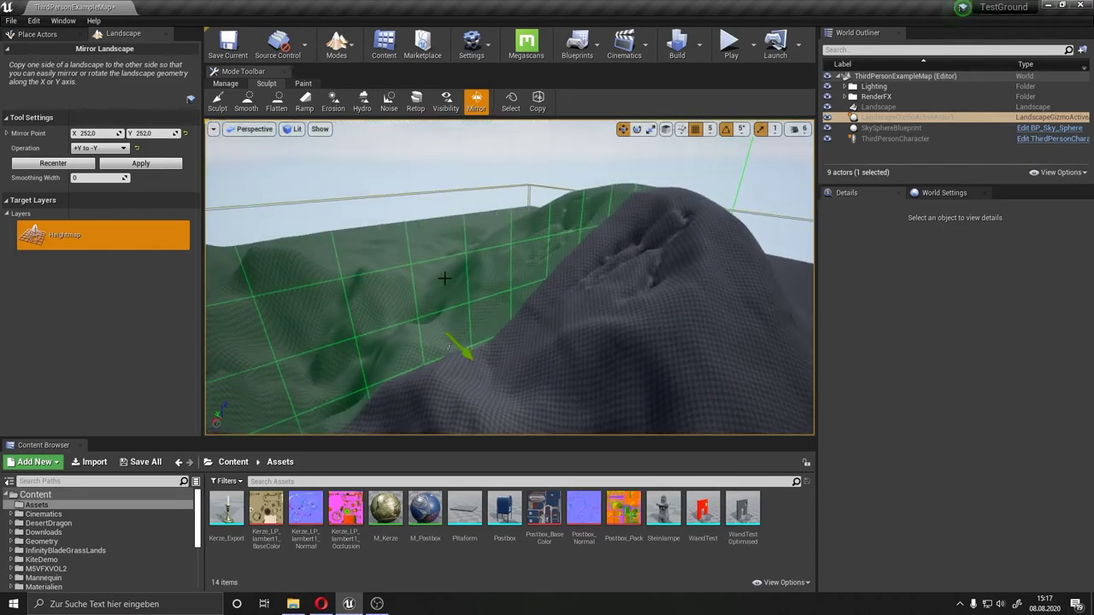
pyautogui.moveTo(474, 341); pyautogui.dragTo(571, 419)
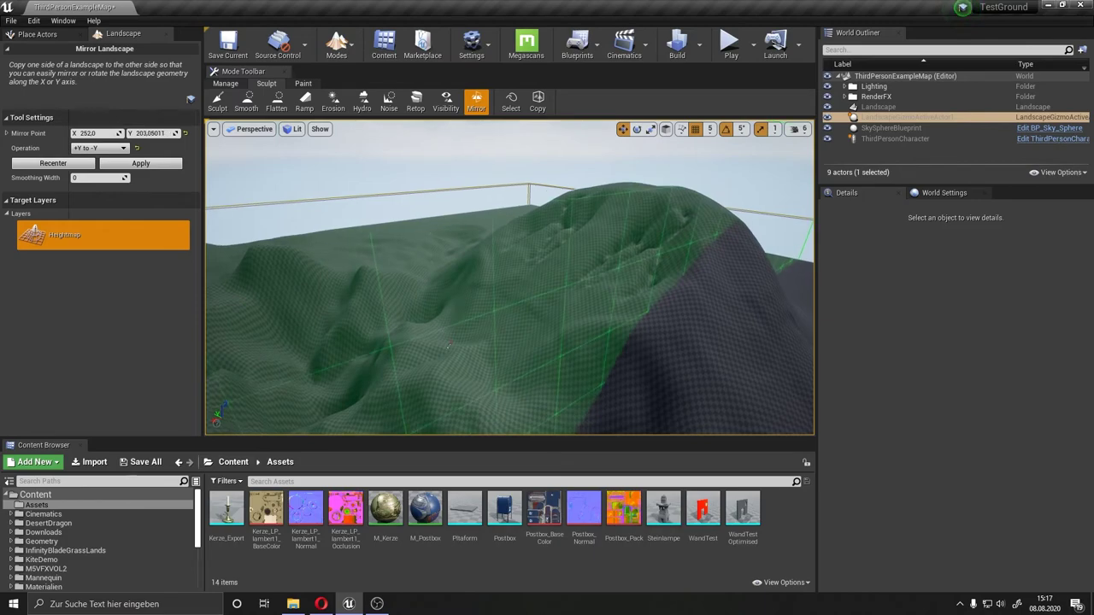
pyautogui.moveTo(282, 229); pyautogui.dragTo(291, 229, button='right')
pyautogui.moveTo(426, 243); pyautogui.dragTo(426, 244, button='right')
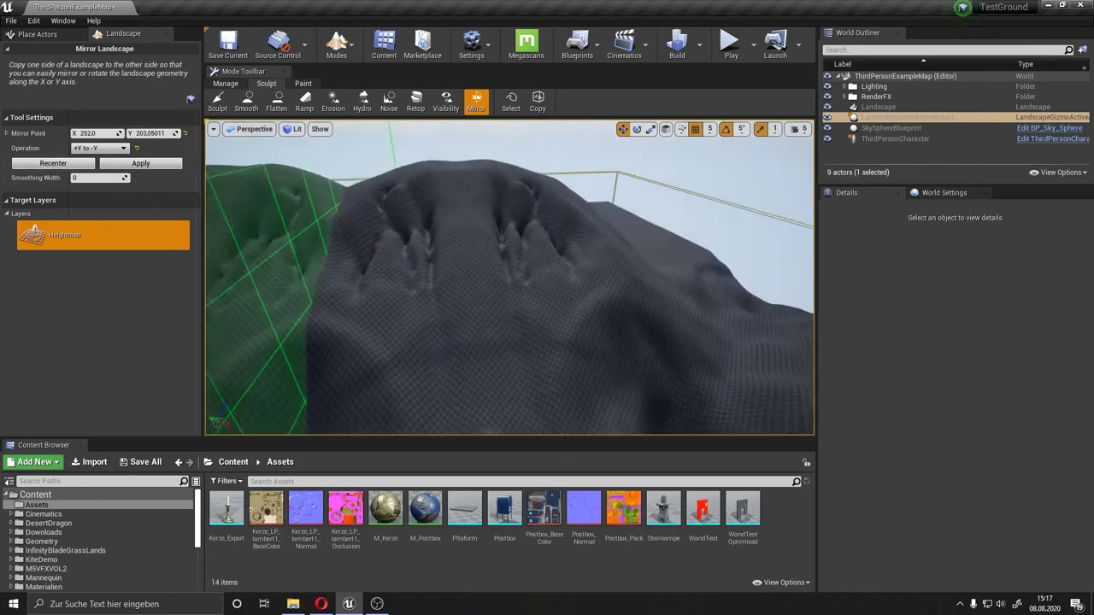
pyautogui.moveTo(393, 351); pyautogui.dragTo(524, 277, button='right')
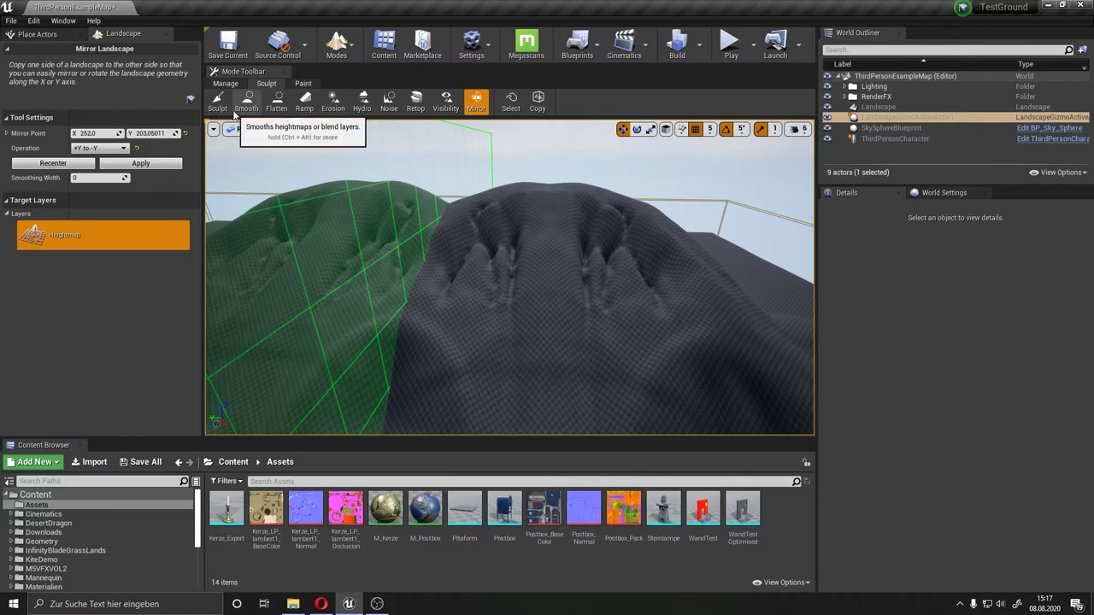
# Step: Undo the mirror edit and look down at the restored hill
pyautogui.hotkey('ctrl', 'z')
pyautogui.moveTo(488, 271); pyautogui.dragTo(488, 240, button='right')
pyautogui.moveTo(378, 218); pyautogui.dragTo(437, 262, button='right')
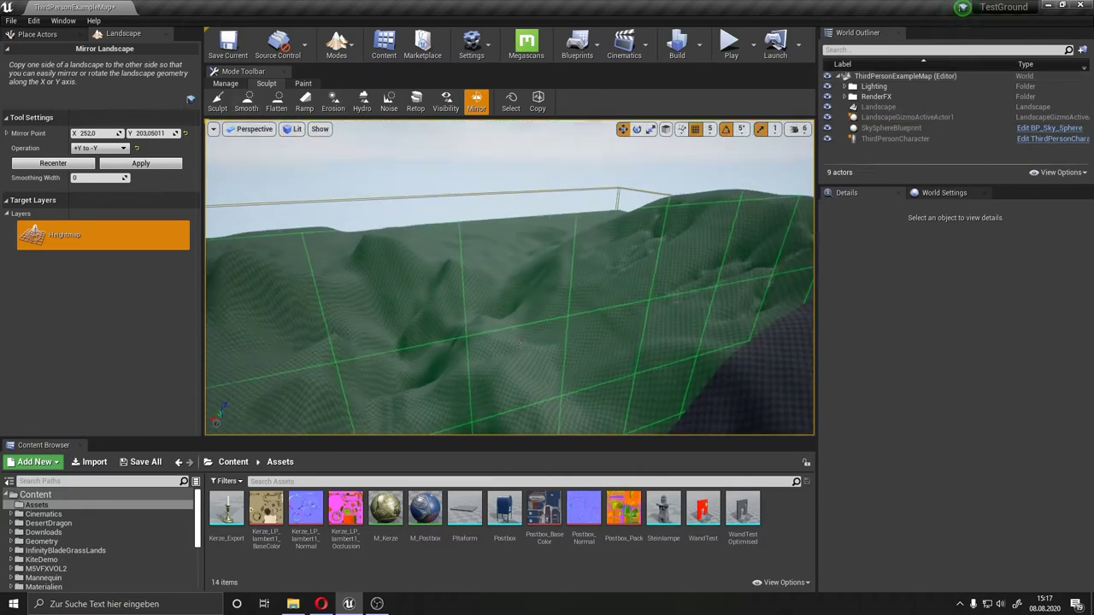
# Step: Undo the earlier selection and paint a new region selection mask over the slope
pyautogui.hotkey('ctrl', 'z')
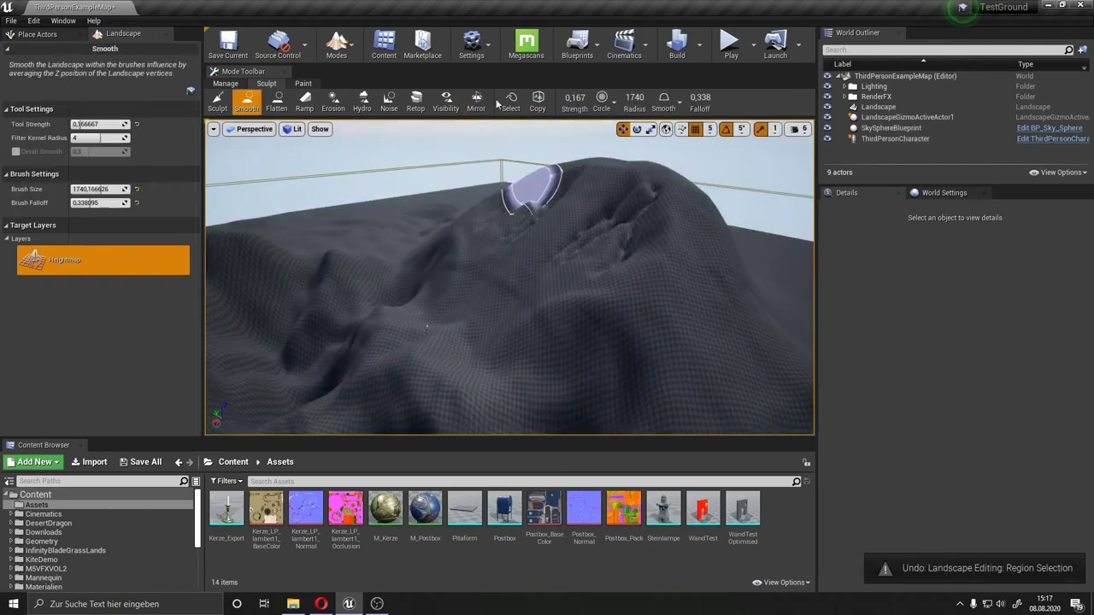
pyautogui.click(510, 102)
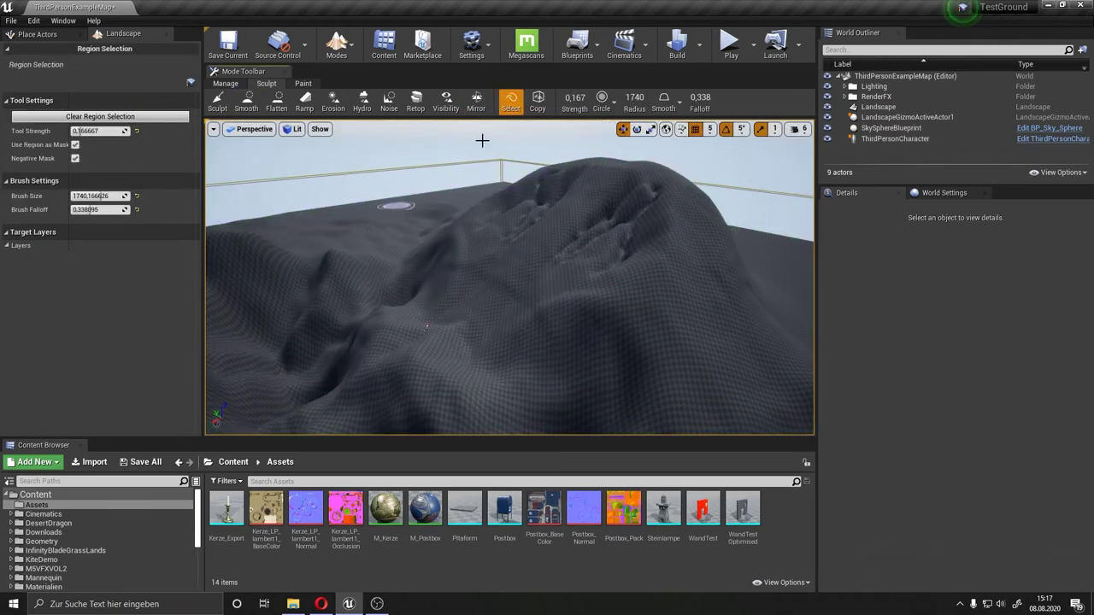
pyautogui.moveTo(452, 327); pyautogui.dragTo(546, 278, button='right')
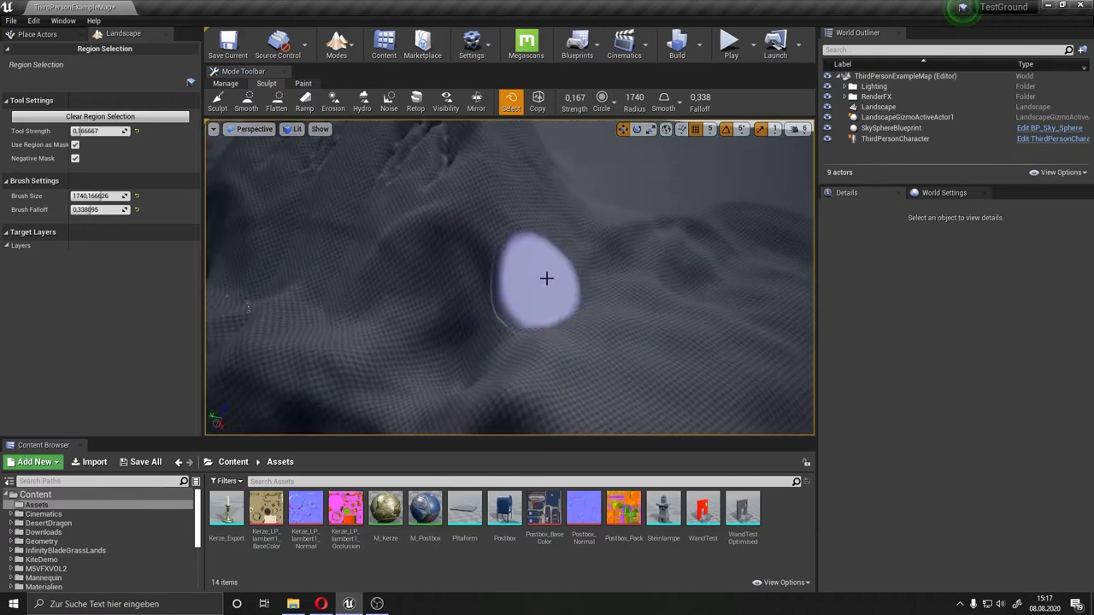
pyautogui.moveTo(546, 278)
pyautogui.mouseDown()
pyautogui.moveTo(652, 291)
pyautogui.moveTo(635, 249)
pyautogui.moveTo(537, 296)
pyautogui.moveTo(538, 282)
pyautogui.mouseUp()
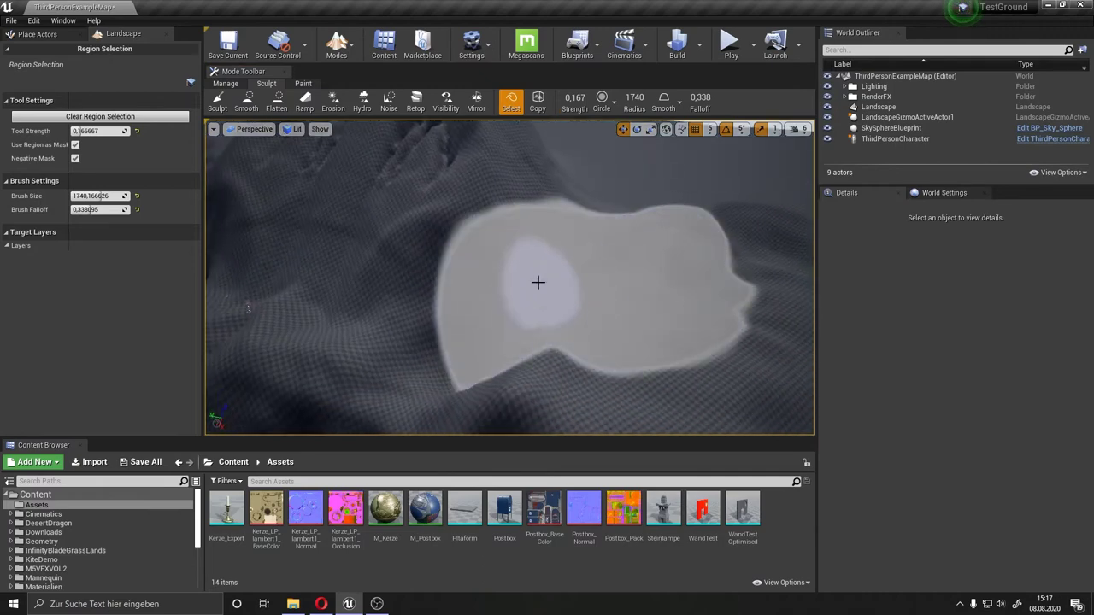
pyautogui.moveTo(537, 283); pyautogui.dragTo(525, 227, button='right')
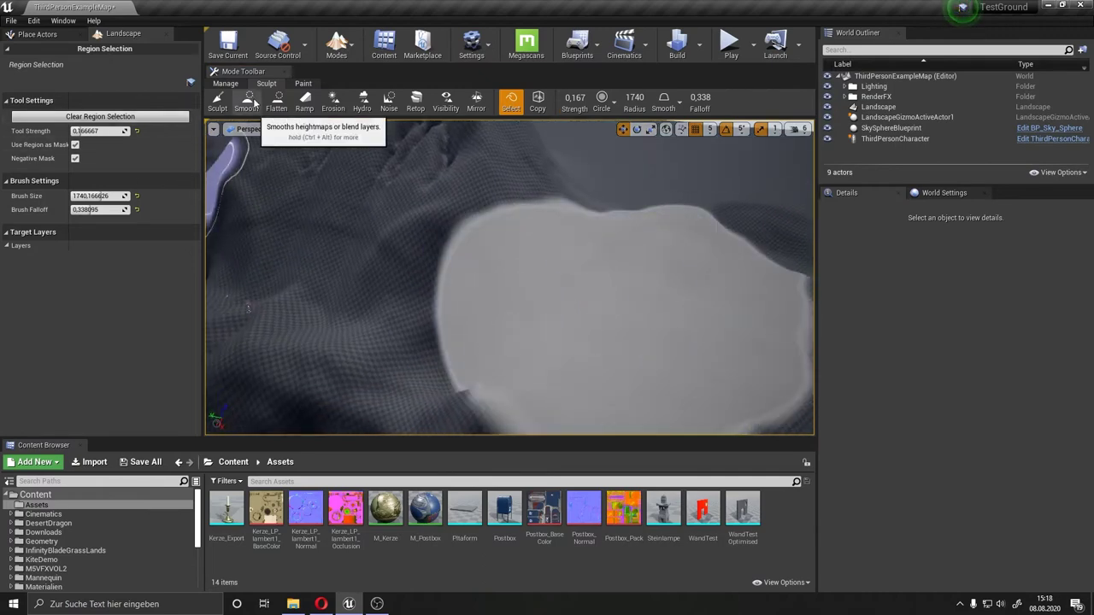
pyautogui.click(248, 101)
# Step: Flatten the terrain around the masked area into a level basin, then erase the region mask
pyautogui.click(277, 101)
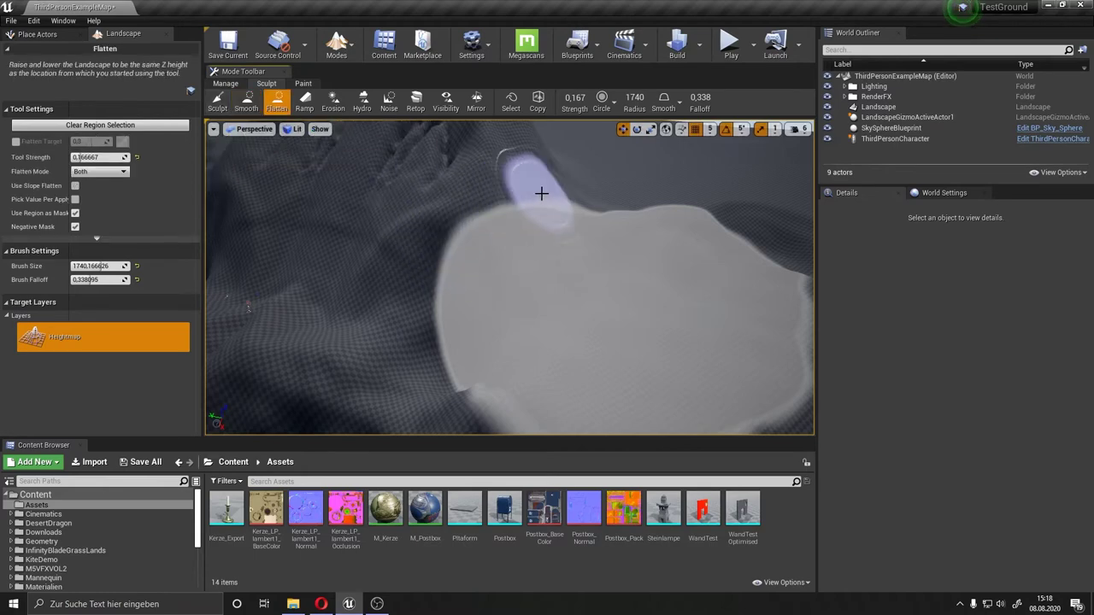
pyautogui.moveTo(541, 194)
pyautogui.mouseDown()
pyautogui.moveTo(440, 336)
pyautogui.moveTo(464, 188)
pyautogui.moveTo(633, 235)
pyautogui.moveTo(497, 380)
pyautogui.moveTo(513, 162)
pyautogui.moveTo(640, 188)
pyautogui.moveTo(786, 323)
pyautogui.moveTo(525, 412)
pyautogui.mouseUp()
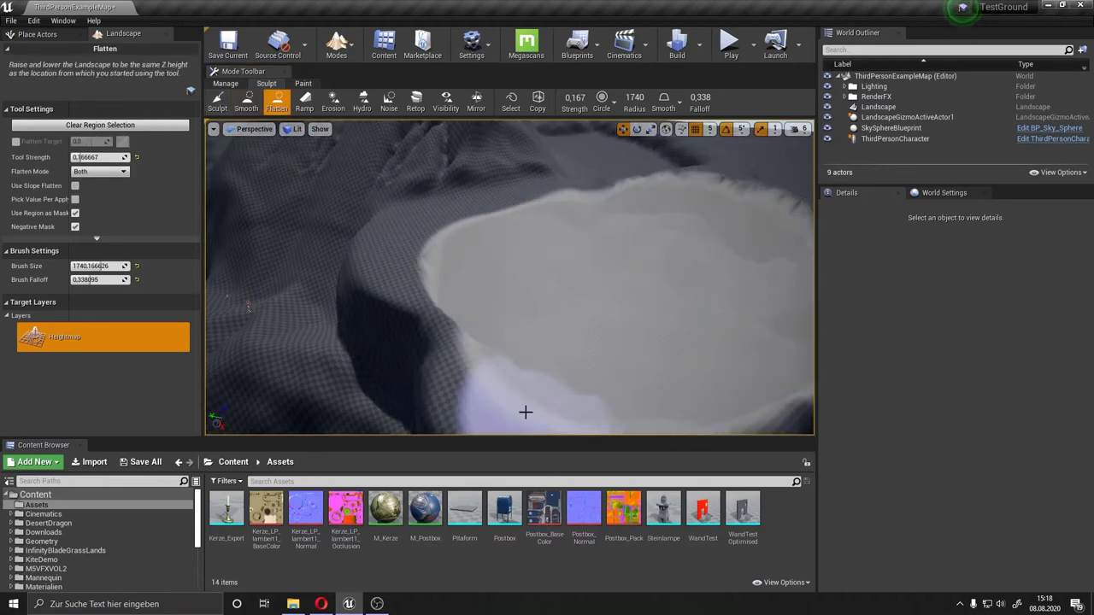
pyautogui.moveTo(660, 267); pyautogui.dragTo(660, 267, button='right')
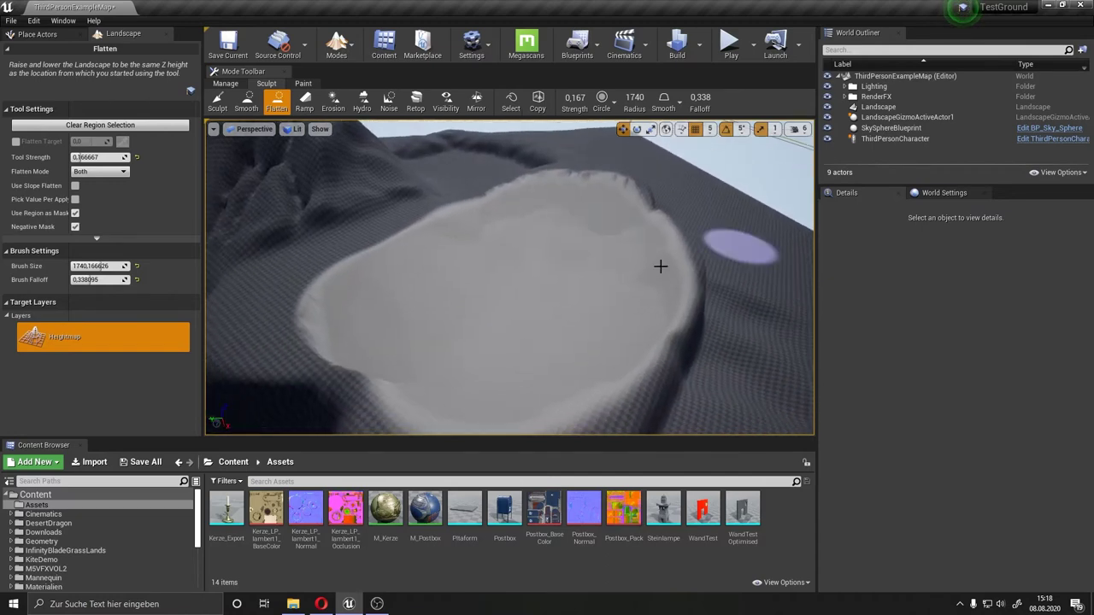
pyautogui.click(509, 102)
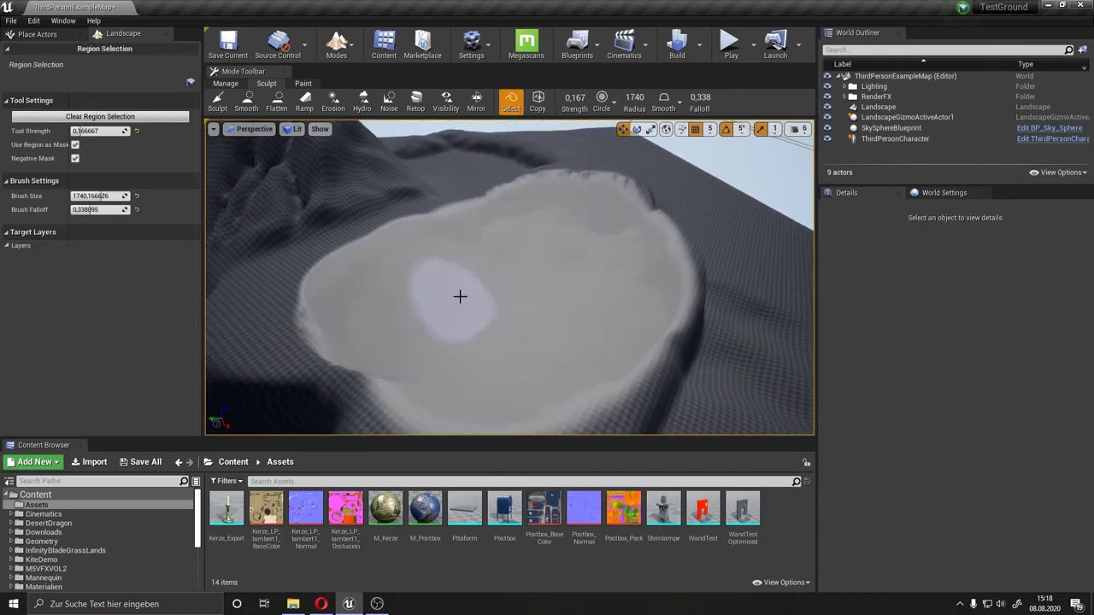
pyautogui.moveTo(462, 273)
pyautogui.keyDown('shift'); pyautogui.mouseDown()
pyautogui.moveTo(342, 333)
pyautogui.moveTo(609, 320)
pyautogui.moveTo(606, 203)
pyautogui.moveTo(488, 288)
pyautogui.moveTo(655, 311)
pyautogui.moveTo(621, 269)
pyautogui.mouseUp(); pyautogui.keyUp('shift')
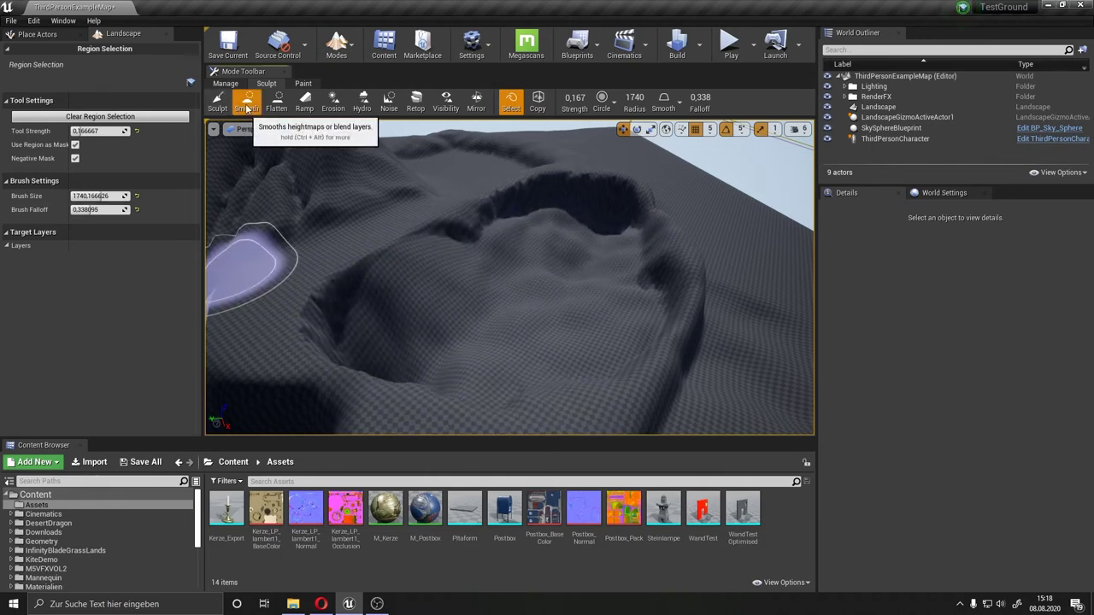
# Step: With Sculpt at strength 0.538, raise a small mound in the basin centre
pyautogui.click(217, 102)
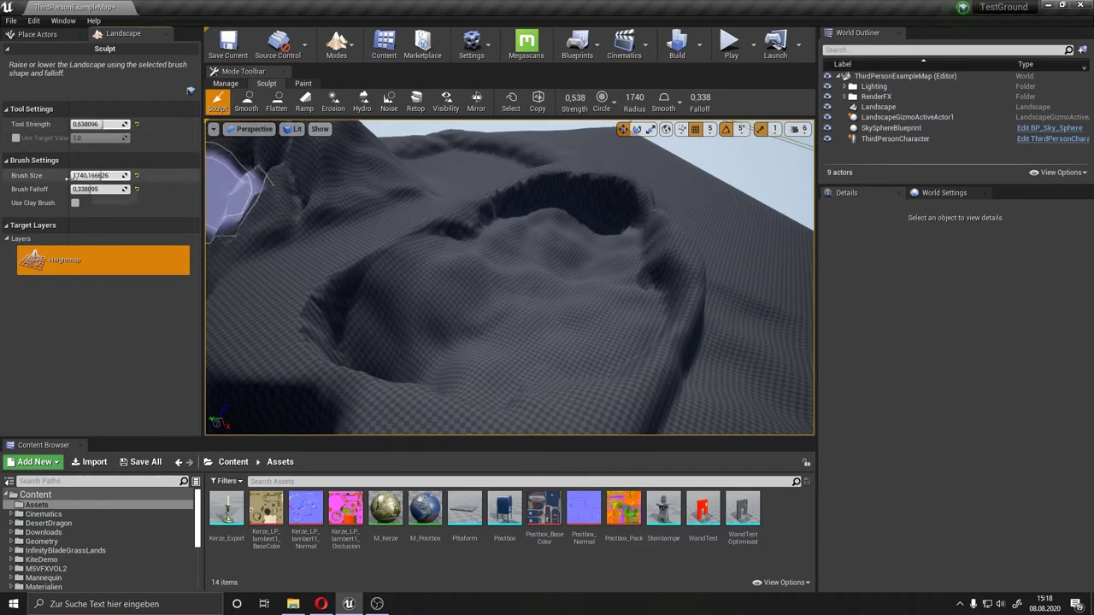
pyautogui.moveTo(103, 124); pyautogui.dragTo(92, 176)
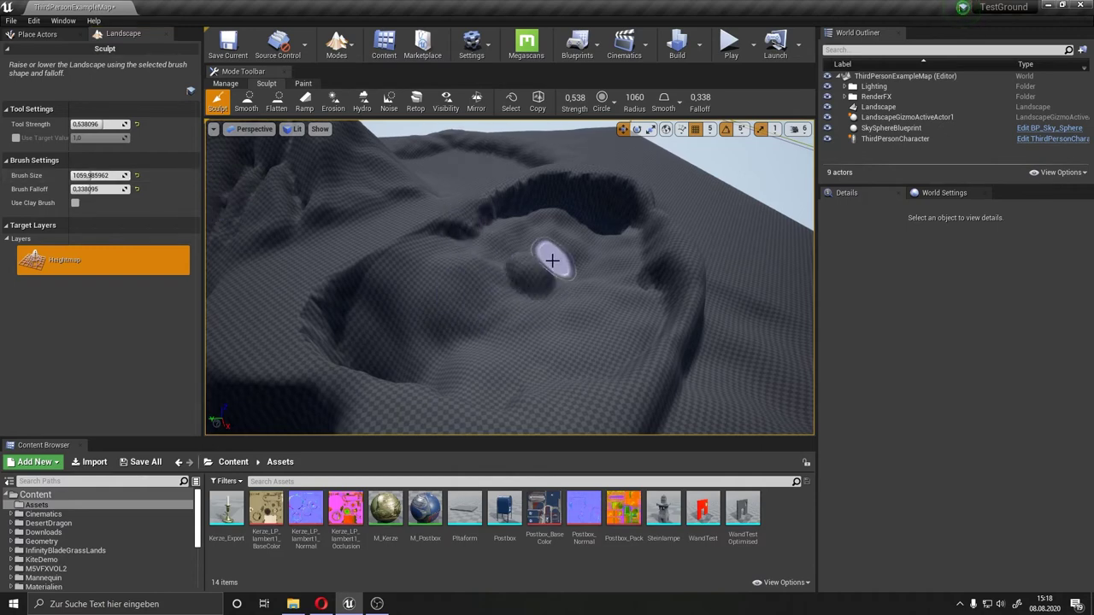
pyautogui.moveTo(537, 270); pyautogui.dragTo(537, 259)
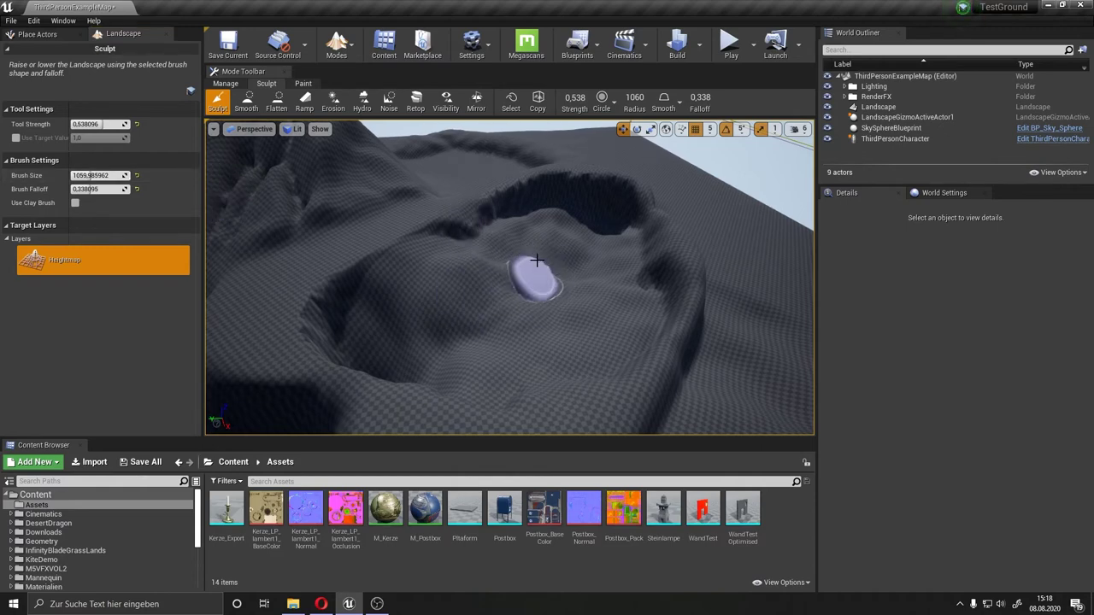
pyautogui.moveTo(560, 318); pyautogui.dragTo(547, 291, button='right')
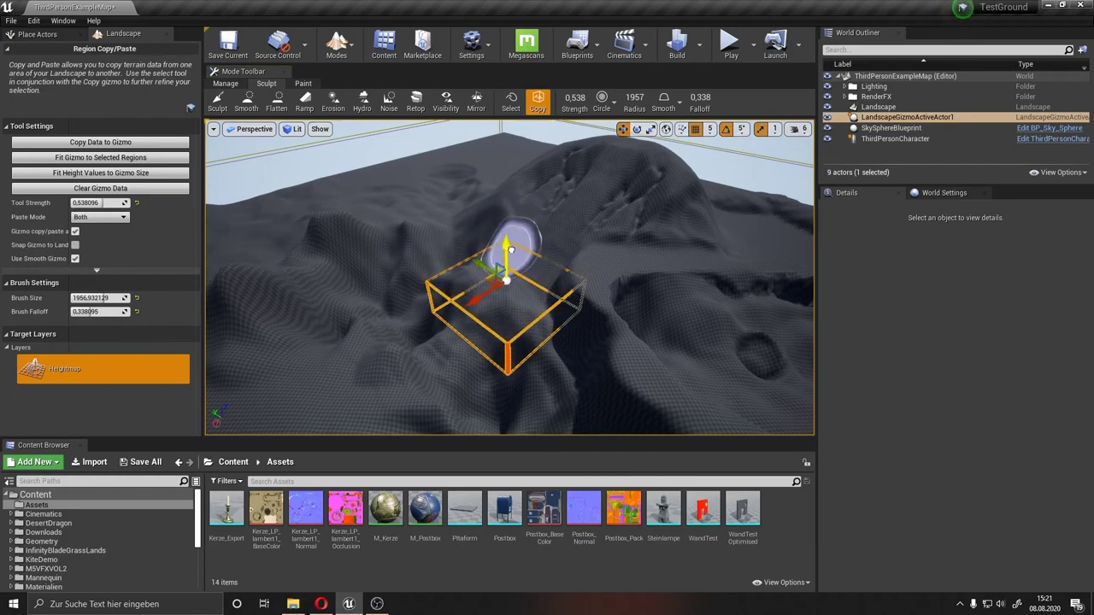
# Step: Lower the region gizmo box along Z and copy the terrain inside it
pyautogui.moveTo(505, 217); pyautogui.dragTo(503, 244)
pyautogui.moveTo(503, 245)
pyautogui.mouseDown(button='right')
pyautogui.moveTo(530, 248)
pyautogui.moveTo(479, 214)
pyautogui.moveTo(504, 214)
pyautogui.mouseUp(button='right')
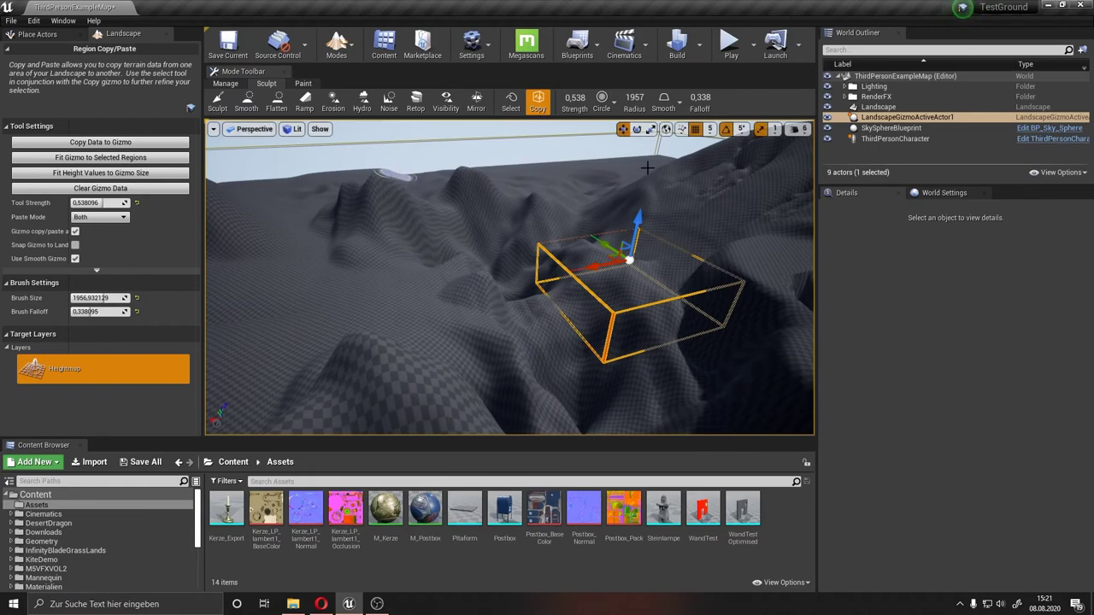
pyautogui.click(100, 143)
# Step: Move the copied patch to X 14140 onto flatter ground and rotate it
pyautogui.moveTo(444, 273); pyautogui.dragTo(411, 272, button='right')
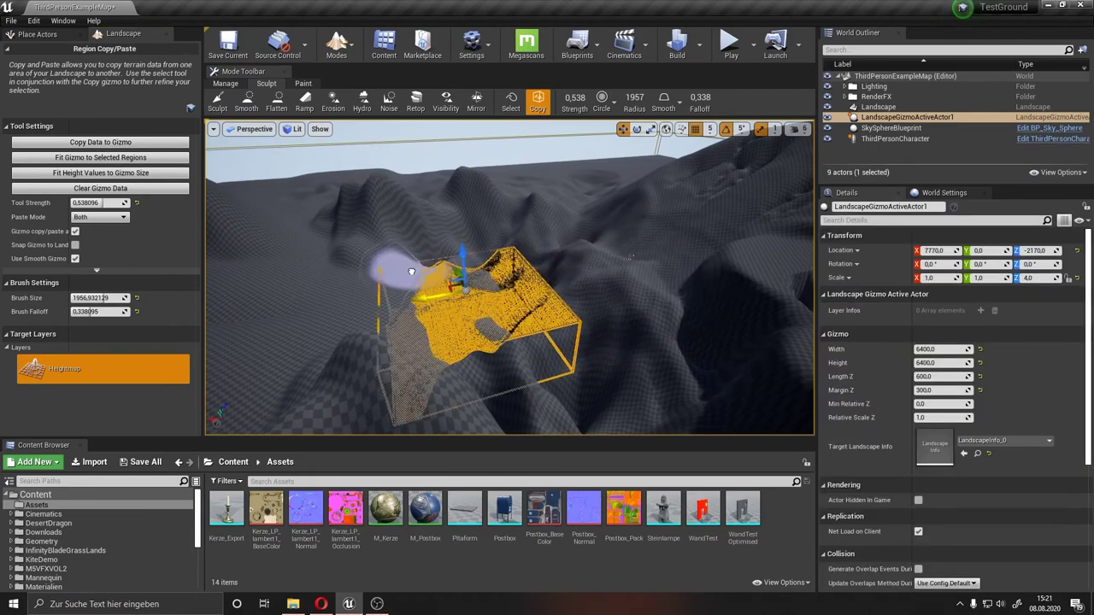
pyautogui.moveTo(411, 271); pyautogui.dragTo(248, 265)
pyautogui.moveTo(430, 302); pyautogui.dragTo(476, 255, button='right')
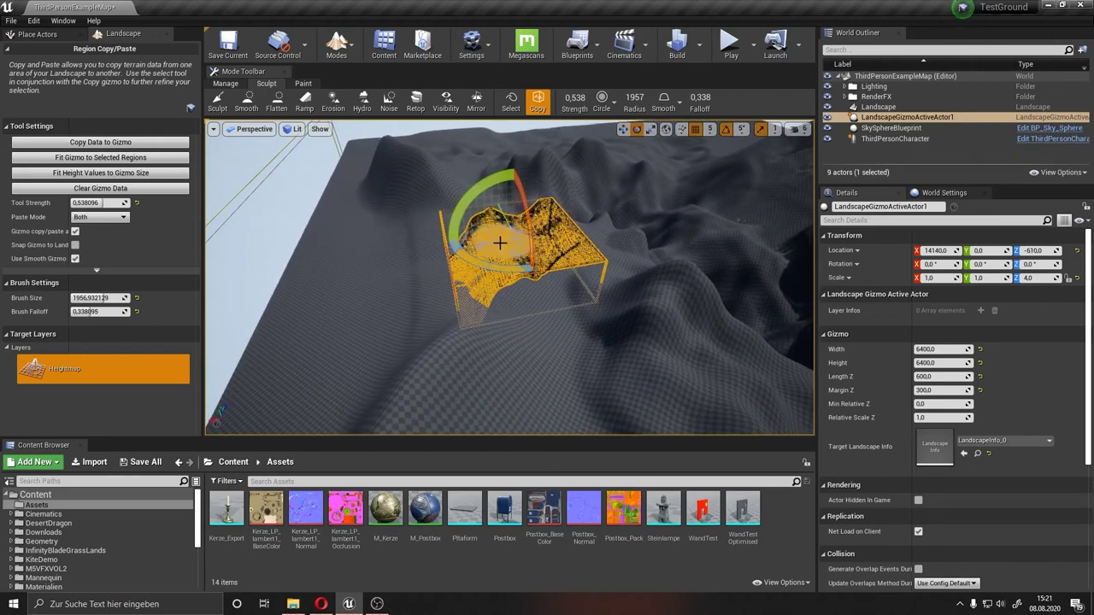
pyautogui.moveTo(568, 290)
pyautogui.mouseDown()
pyautogui.moveTo(619, 280)
pyautogui.moveTo(598, 291)
pyautogui.mouseUp()
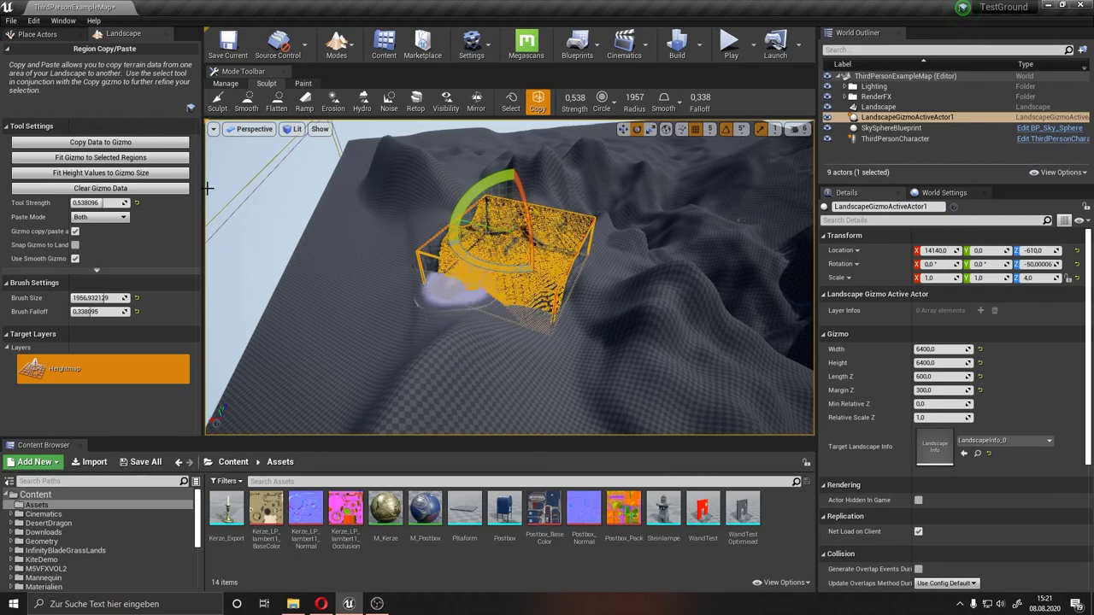
# Step: Clear the copied height data from the gizmo
pyautogui.click(107, 187)
pyautogui.moveTo(512, 282); pyautogui.dragTo(547, 282, button='right')
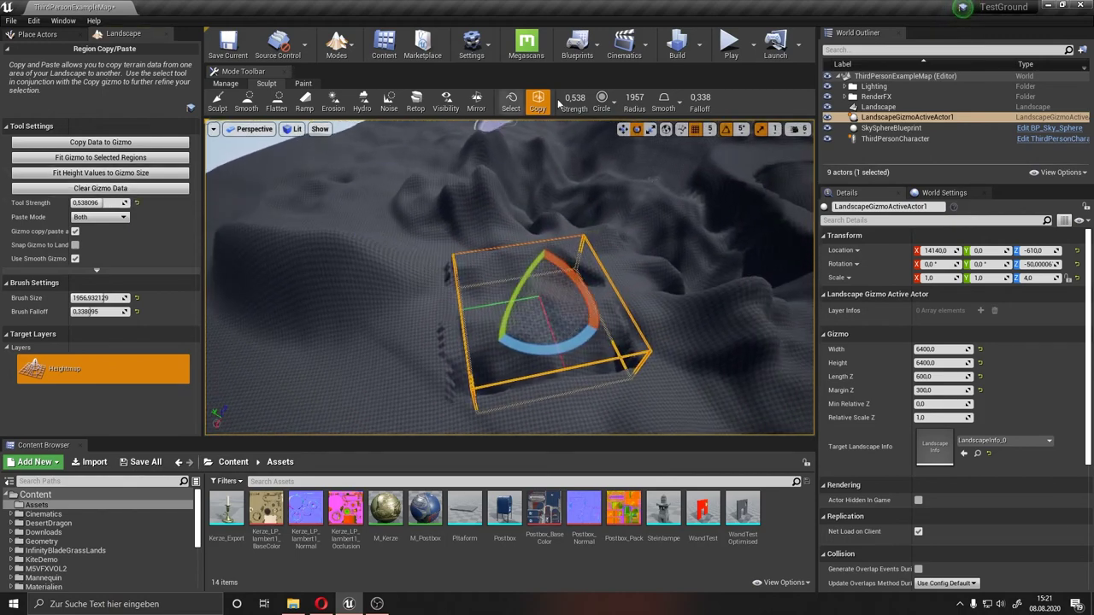
pyautogui.click(244, 101)
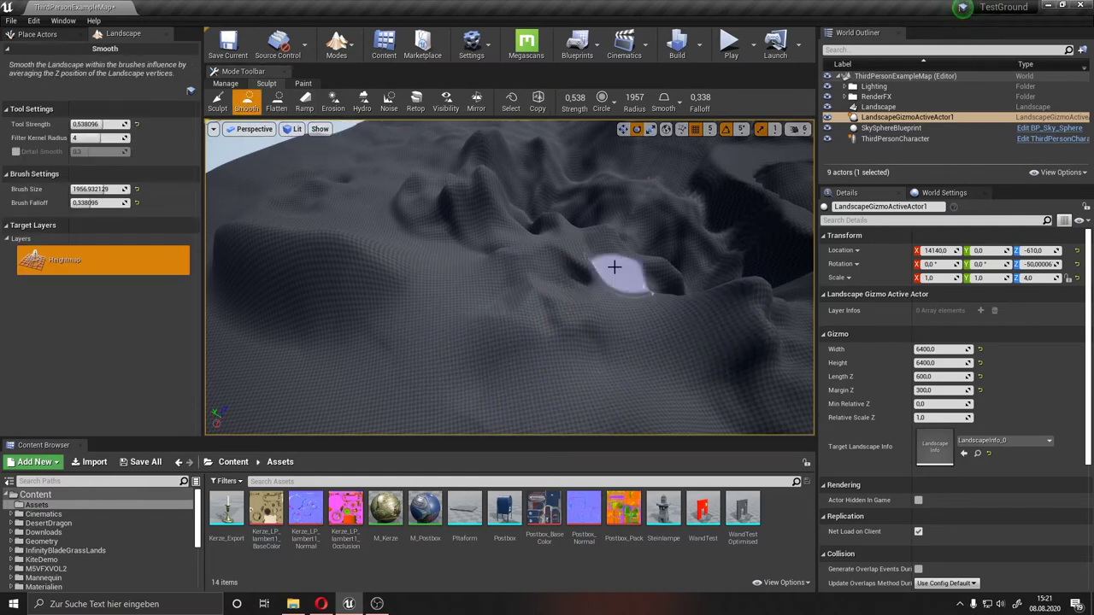
# Step: Frame the landscape and smooth out the creases on the left hill
pyautogui.press('f')
pyautogui.moveTo(453, 265); pyautogui.dragTo(452, 265, button='right')
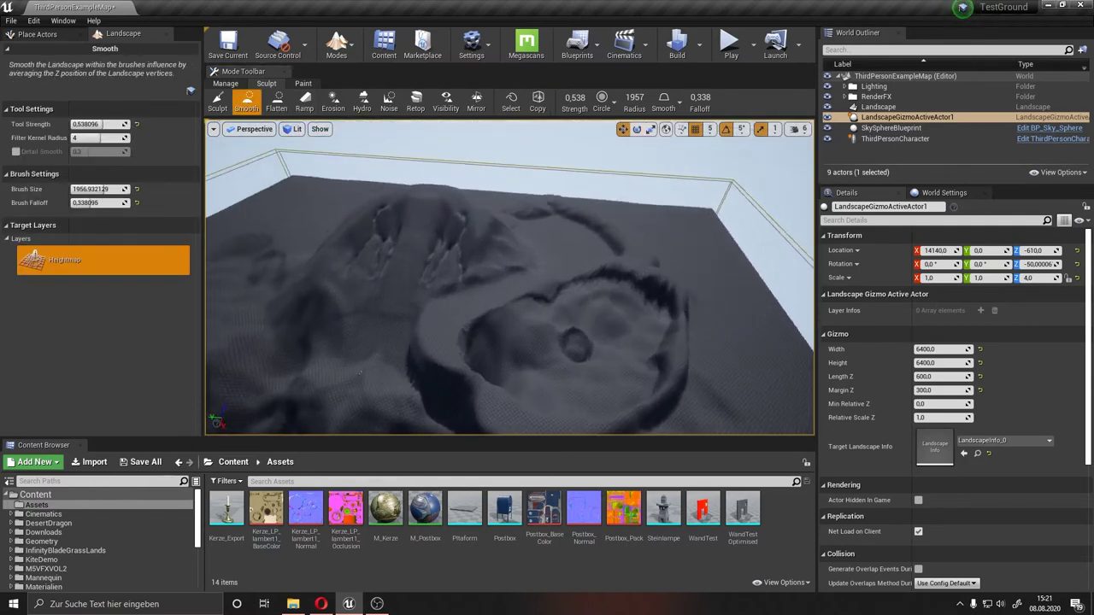
pyautogui.moveTo(453, 265); pyautogui.dragTo(366, 303)
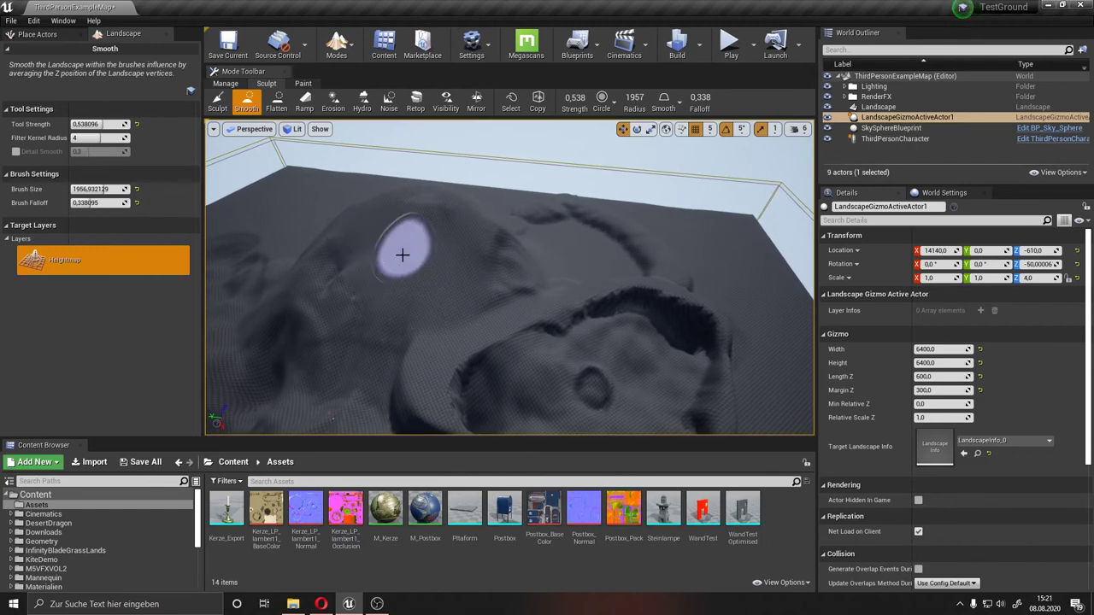
pyautogui.moveTo(604, 392); pyautogui.dragTo(605, 392, button='right')
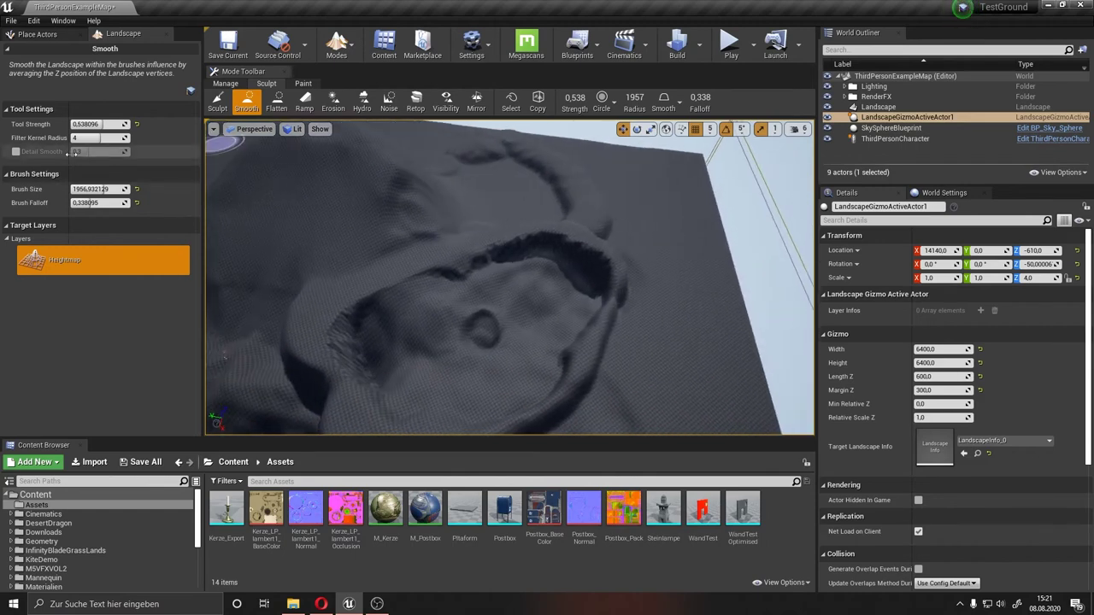
# Step: Lower smoothing strength to about 0.31 and soften the creases up to the top ridge
pyautogui.moveTo(98, 124); pyautogui.dragTo(86, 124)
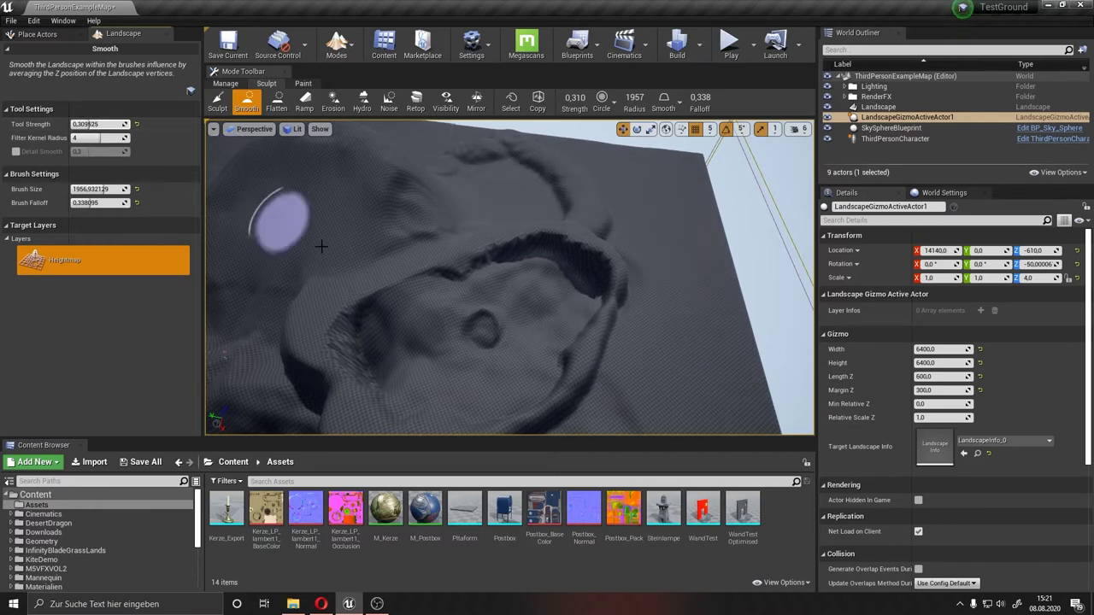
pyautogui.moveTo(596, 299); pyautogui.dragTo(497, 155)
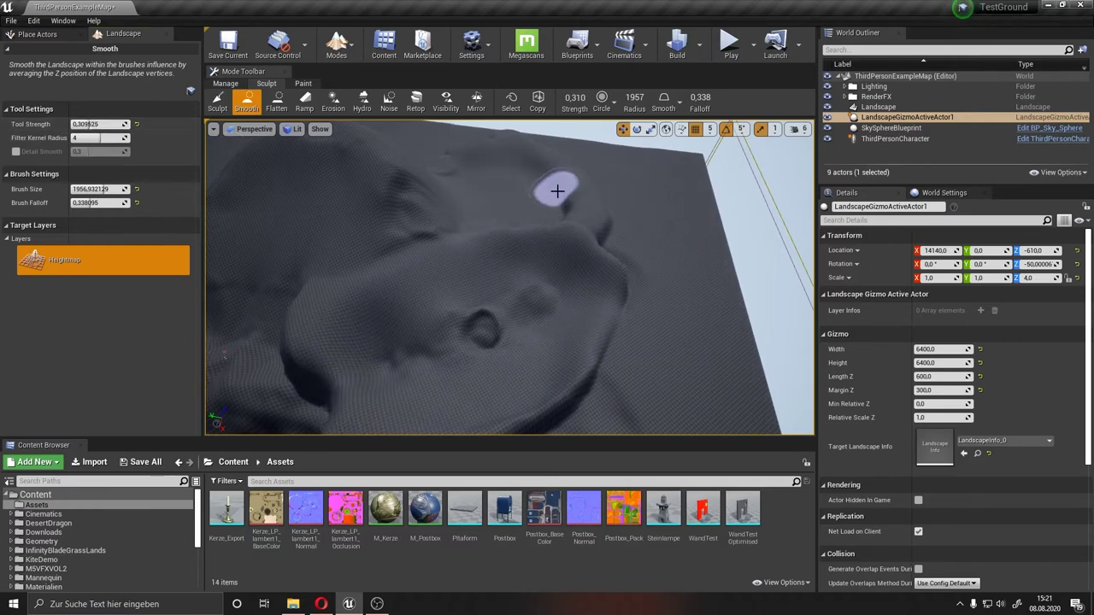
pyautogui.moveTo(558, 191); pyautogui.dragTo(548, 220, button='right')
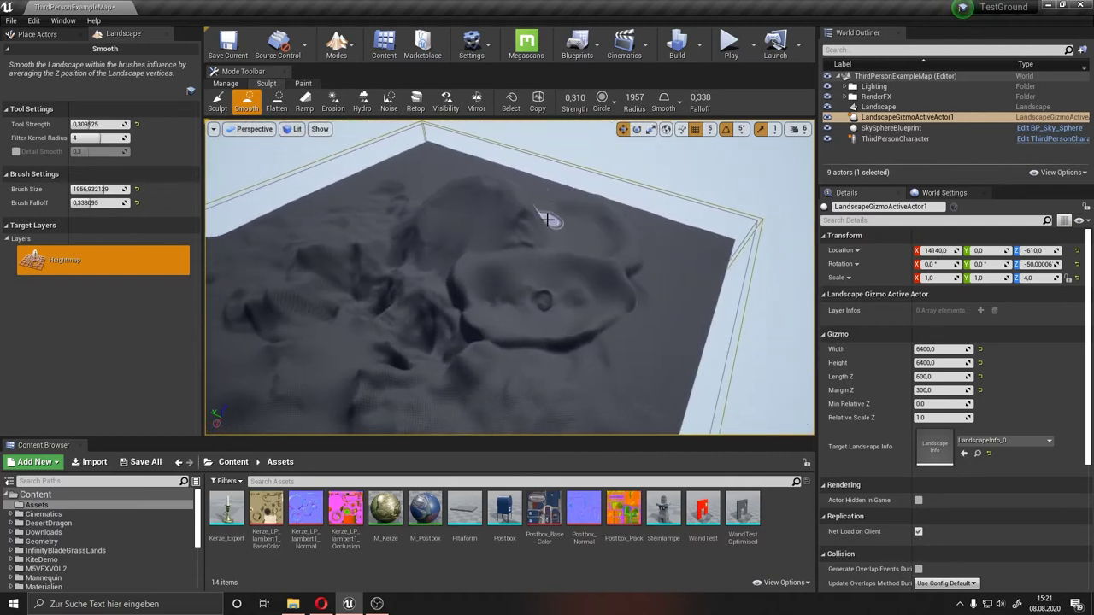
# Step: Try a thermal erosion stroke, undo it, and fly the view low over the terrain
pyautogui.click(334, 101)
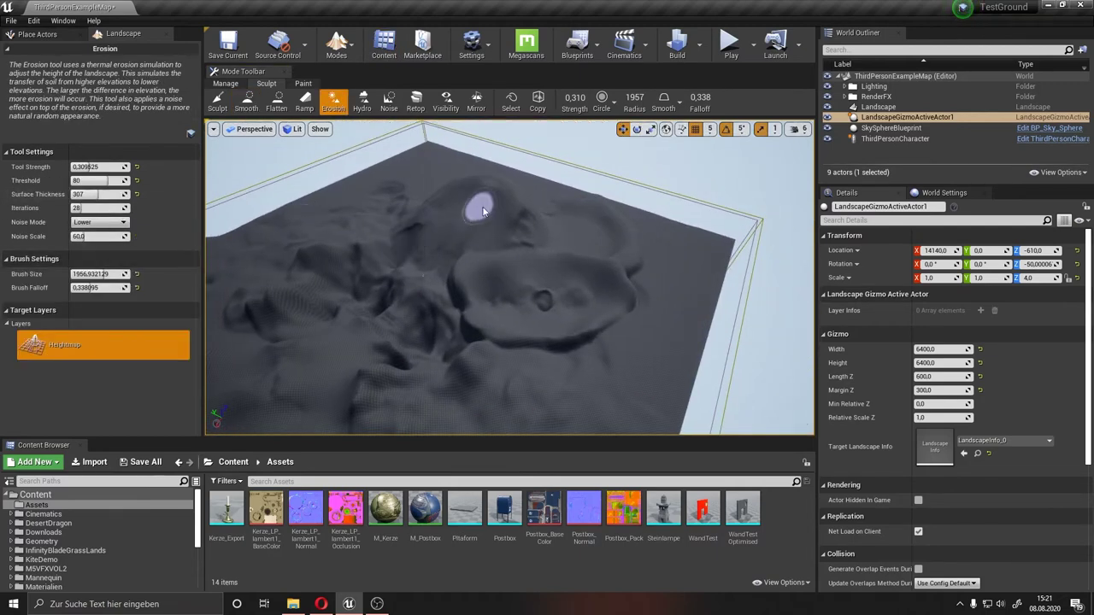
pyautogui.hotkey('ctrl', 'z')
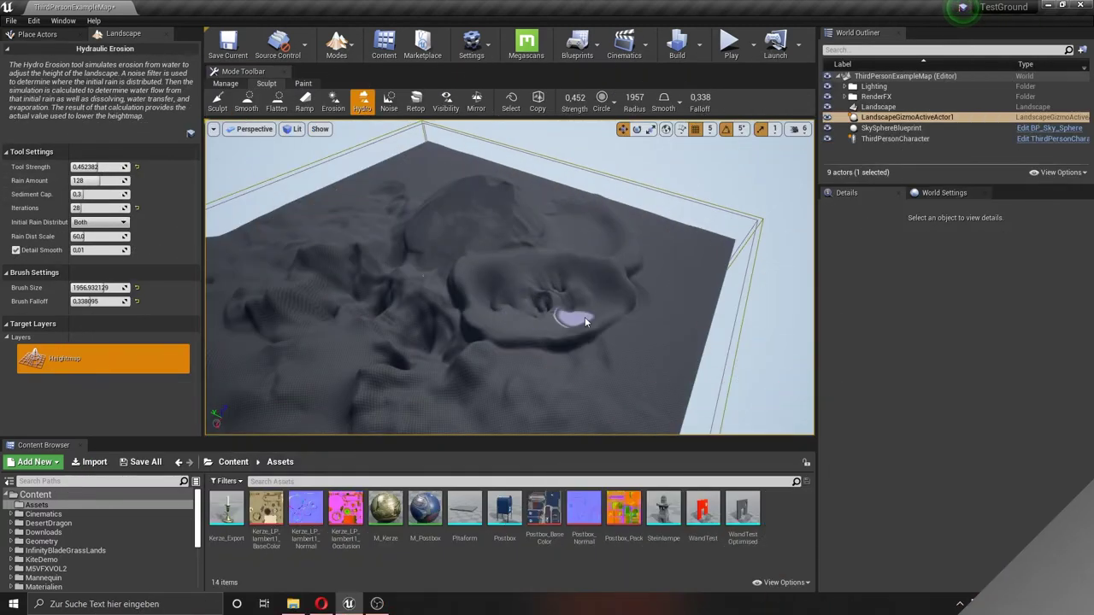
pyautogui.moveTo(460, 266); pyautogui.dragTo(445, 276, button='right')
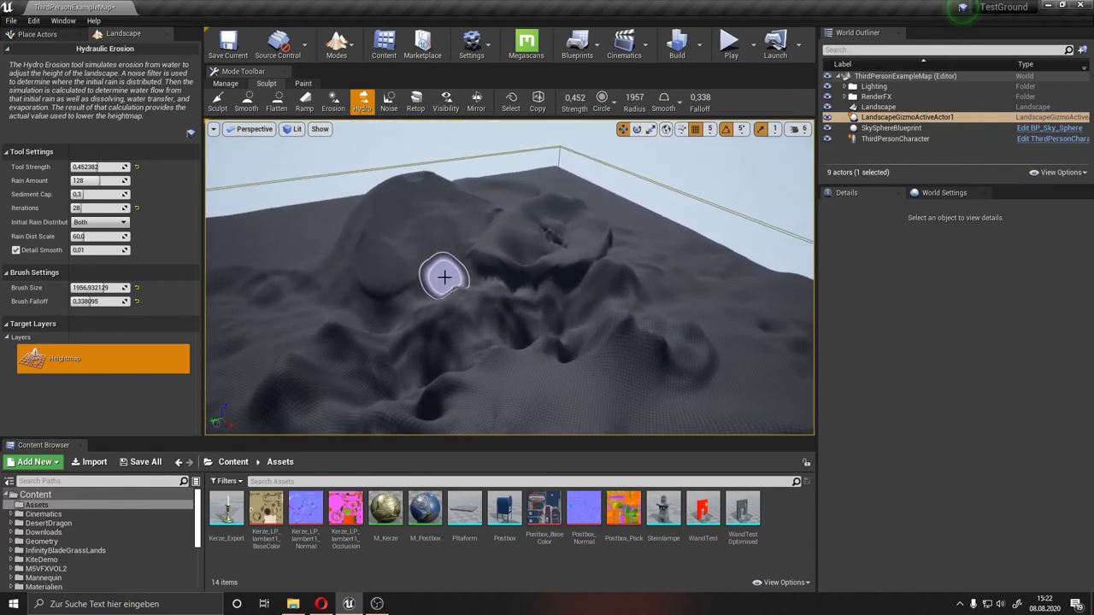
# Step: Switch to Retopologize and inspect the terrain from several angles
pyautogui.click(415, 100)
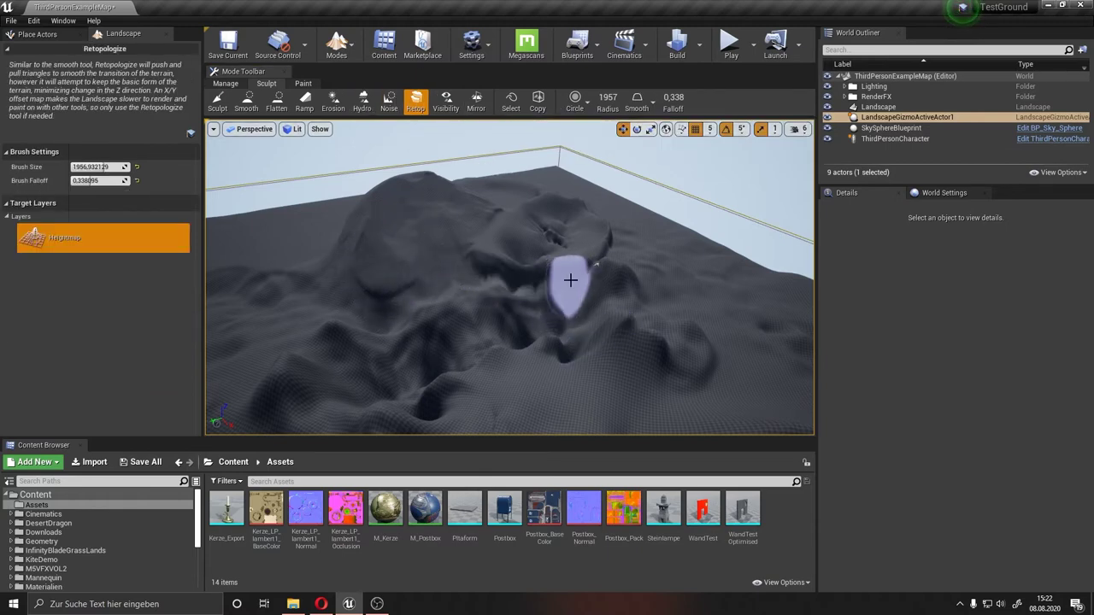
pyautogui.moveTo(603, 282); pyautogui.dragTo(666, 287, button='right')
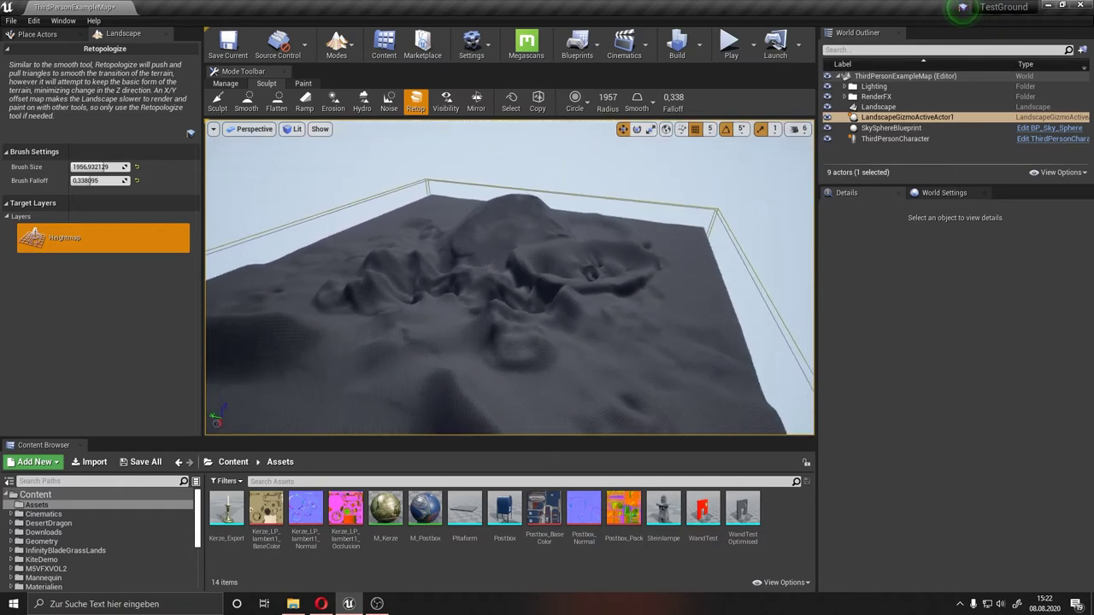
pyautogui.moveTo(667, 287); pyautogui.dragTo(597, 269, button='right')
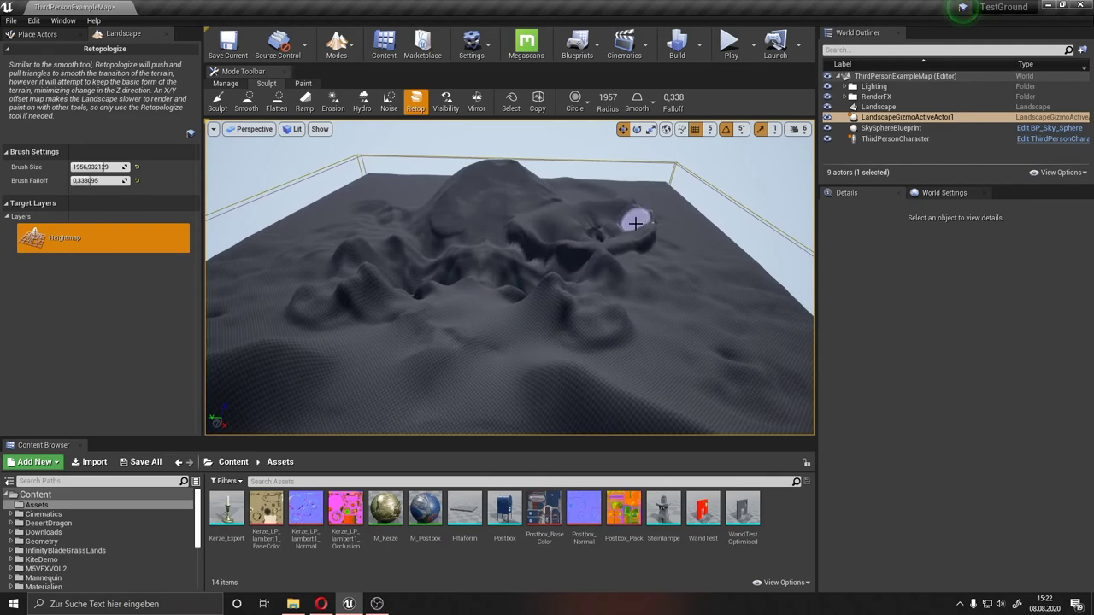
pyautogui.moveTo(635, 223); pyautogui.dragTo(633, 205, button='right')
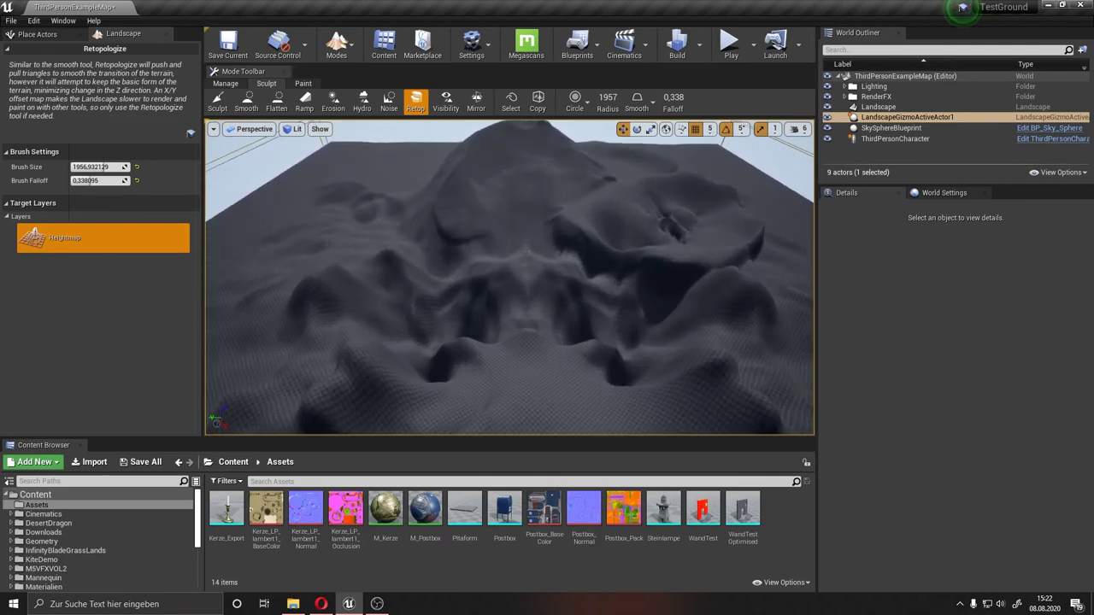
pyautogui.moveTo(633, 205); pyautogui.dragTo(665, 210, button='right')
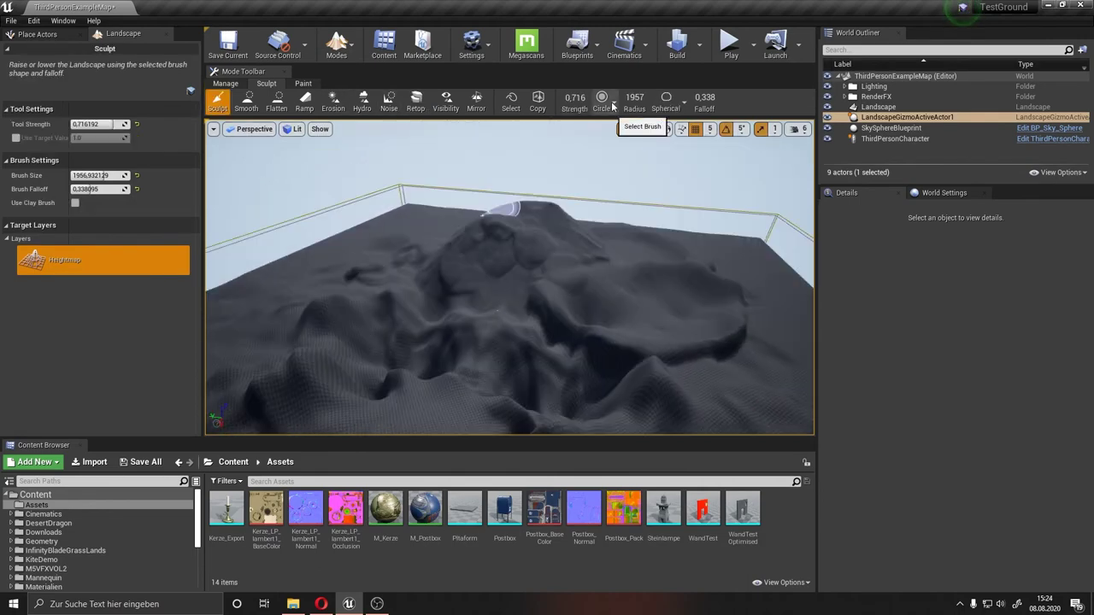
# Step: Undo the last sculpt stroke and set the brush type to Alpha
pyautogui.hotkey('ctrl', 'z')
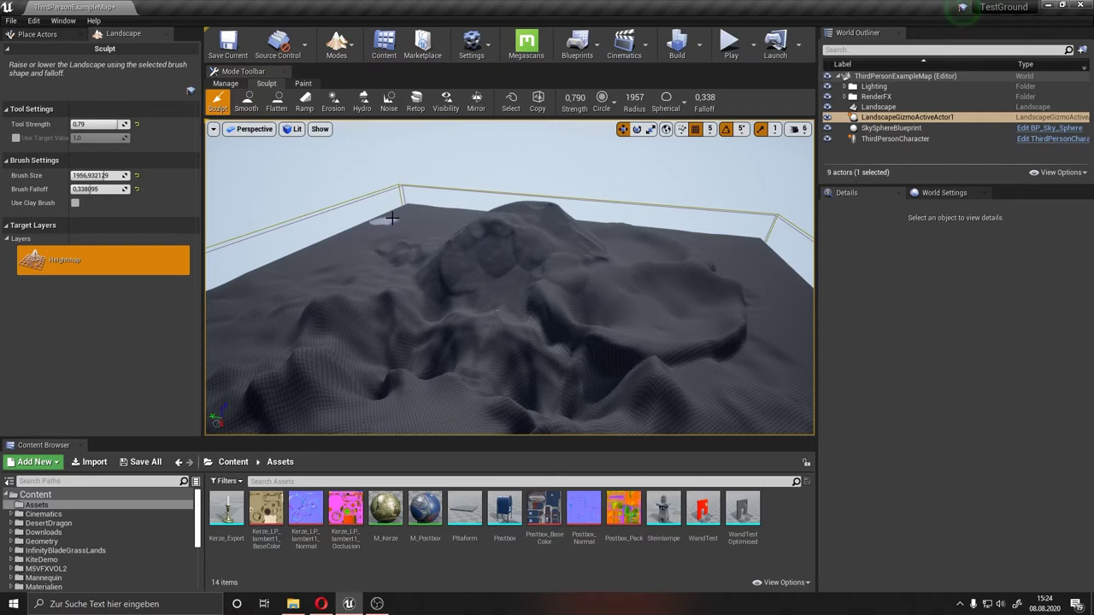
pyautogui.click(604, 103)
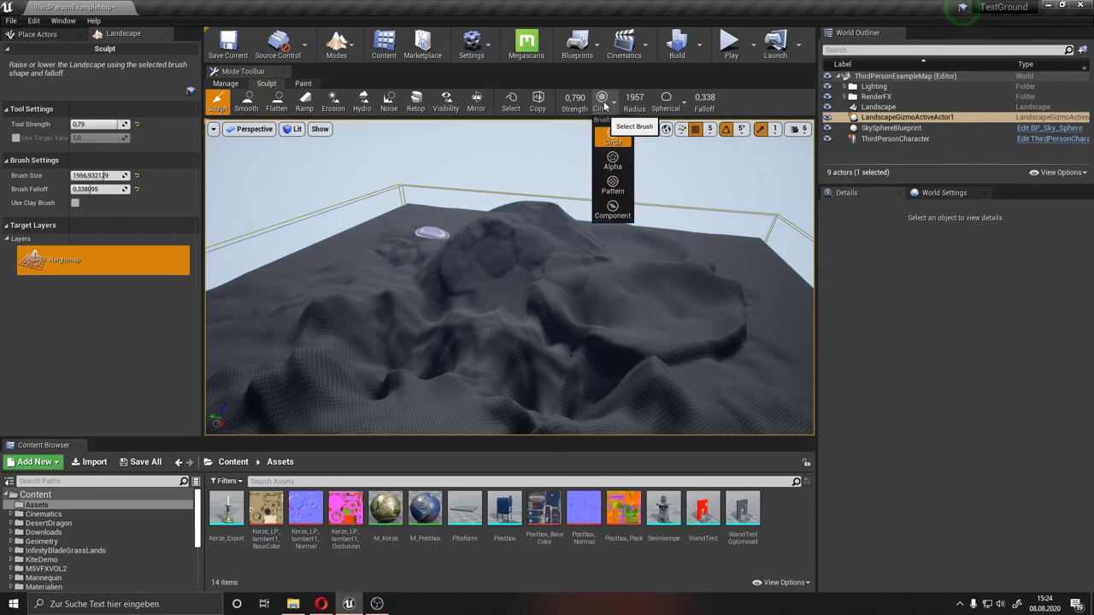
pyautogui.click(625, 161)
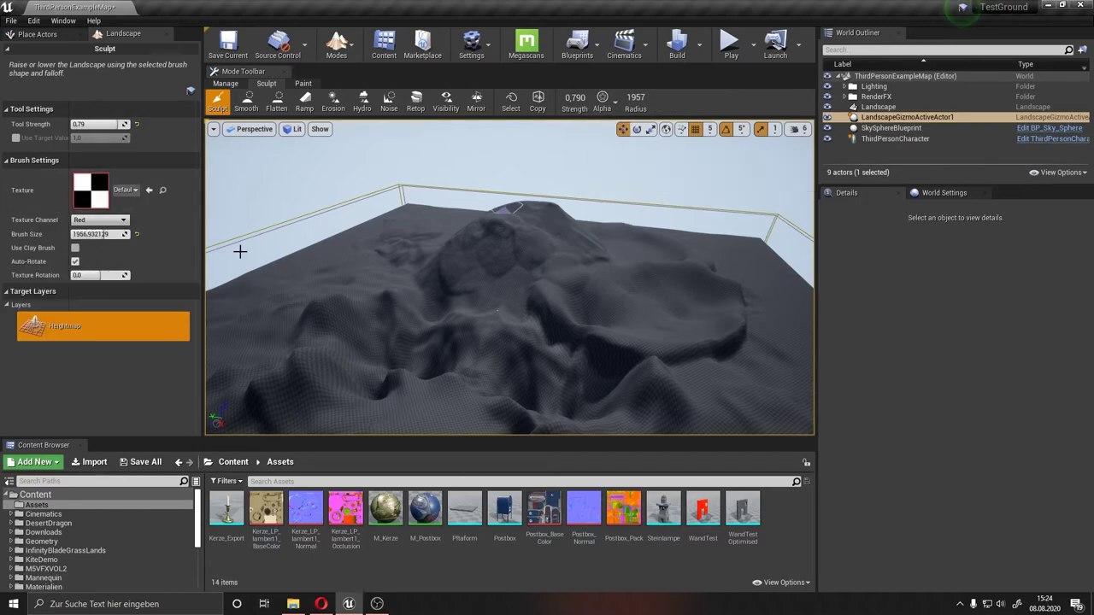
# Step: Import Feuer2.png into the project and assign it as the alpha brush texture
pyautogui.click(293, 603)
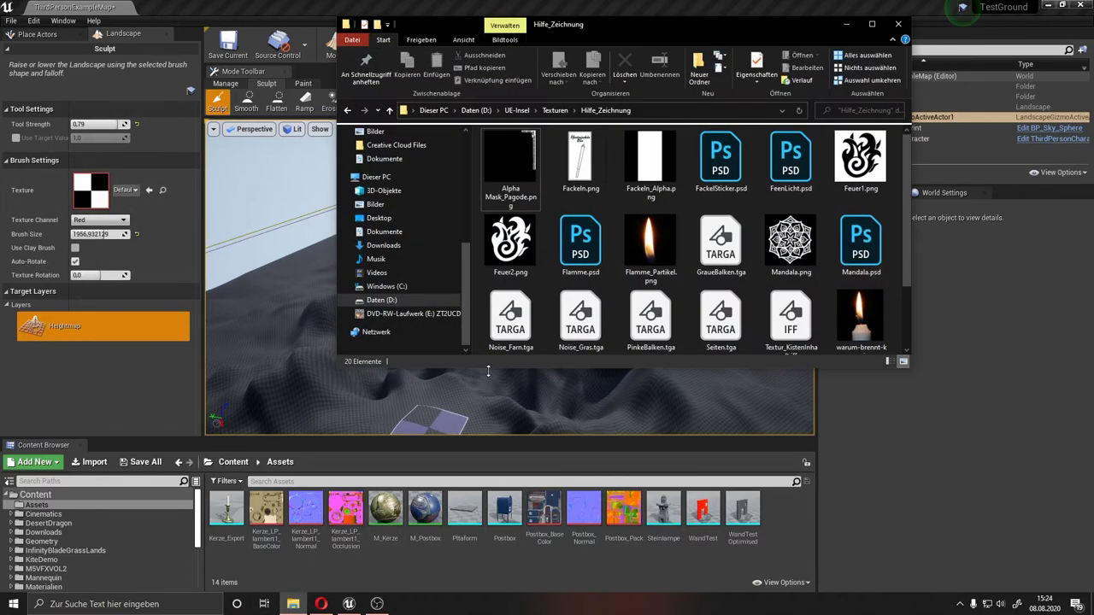
pyautogui.click(536, 225)
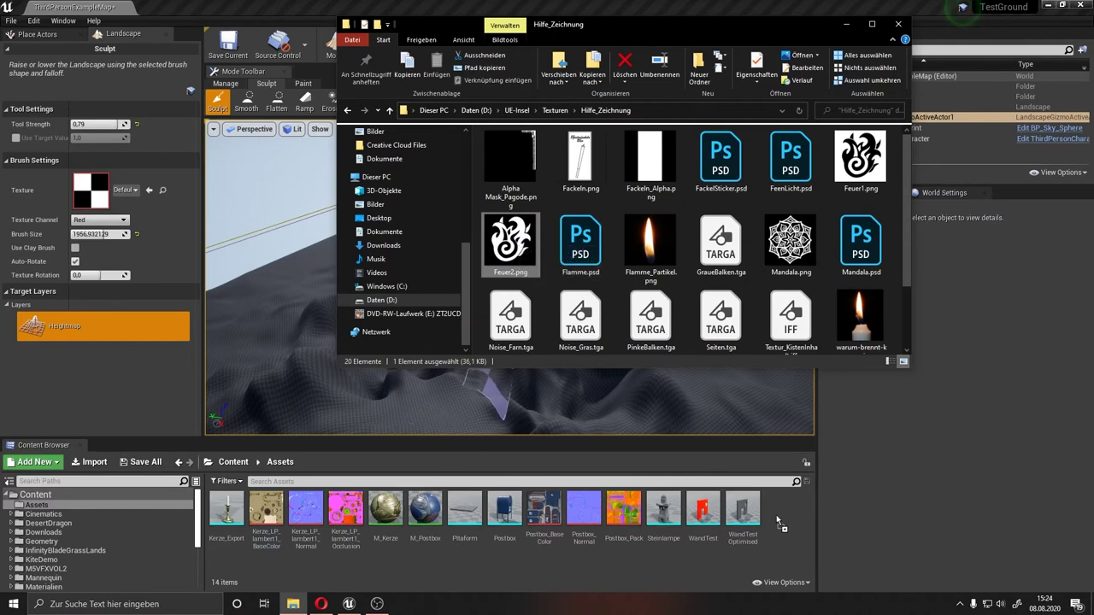
pyautogui.moveTo(779, 523); pyautogui.dragTo(778, 518)
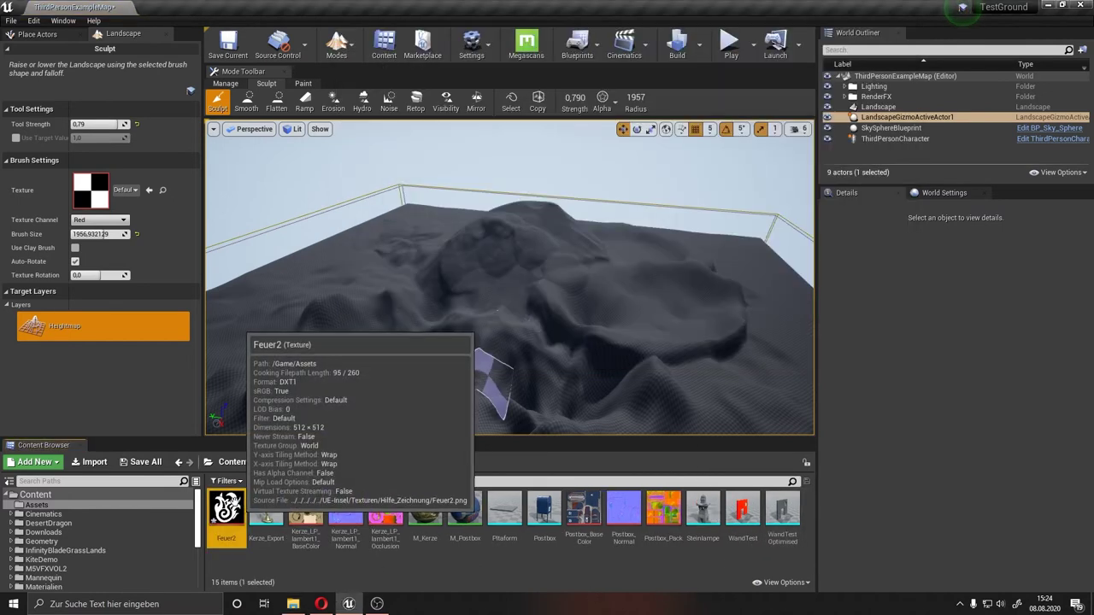
pyautogui.moveTo(226, 509); pyautogui.dragTo(91, 190)
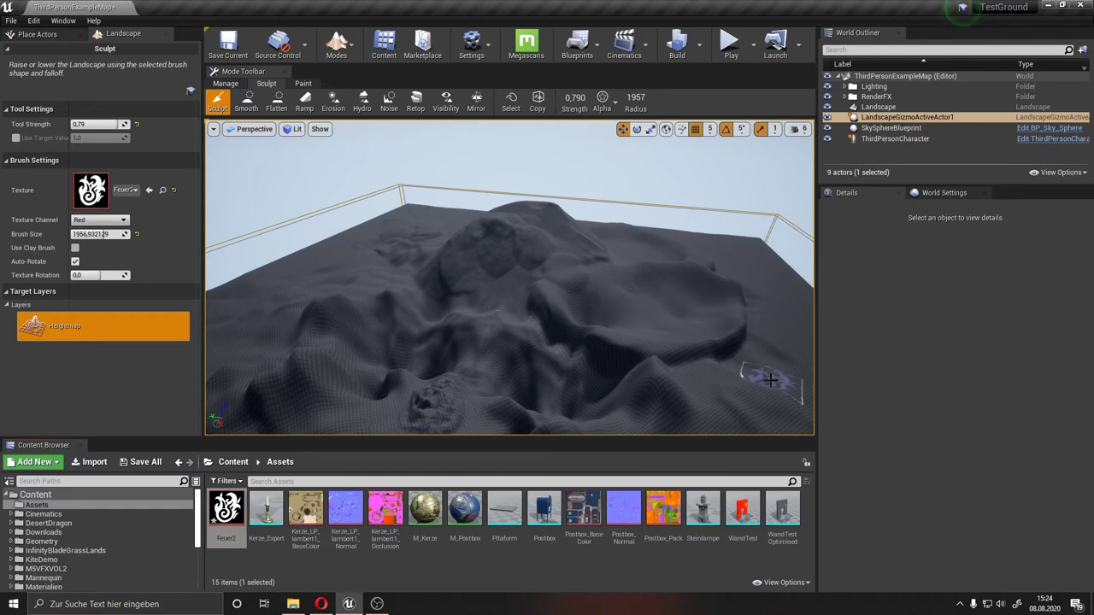
# Step: Zoom in and stamp another raised Feuer2 pattern onto the terrain, then shift the view
pyautogui.scroll(3, 705, 366)
pyautogui.scroll(3, 661, 338)
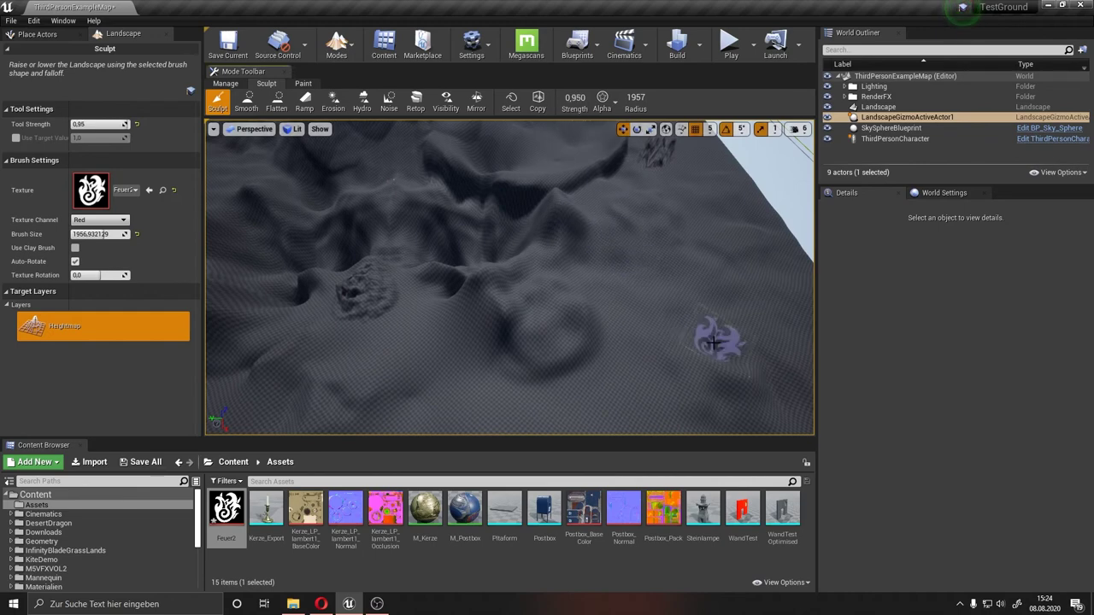
pyautogui.scroll(3, 640, 361)
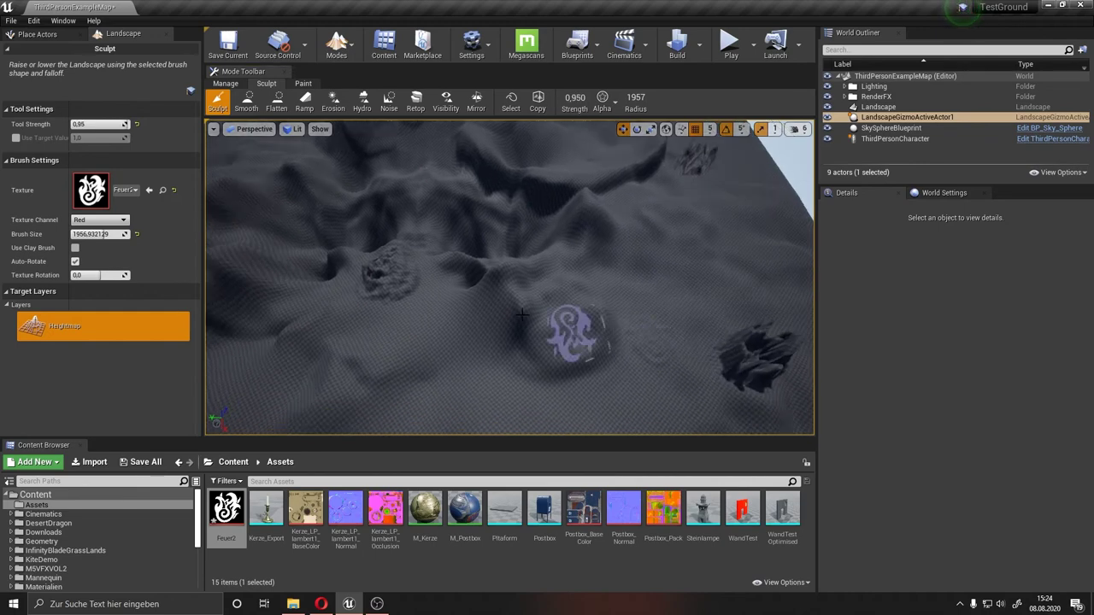
pyautogui.scroll(3, 632, 395)
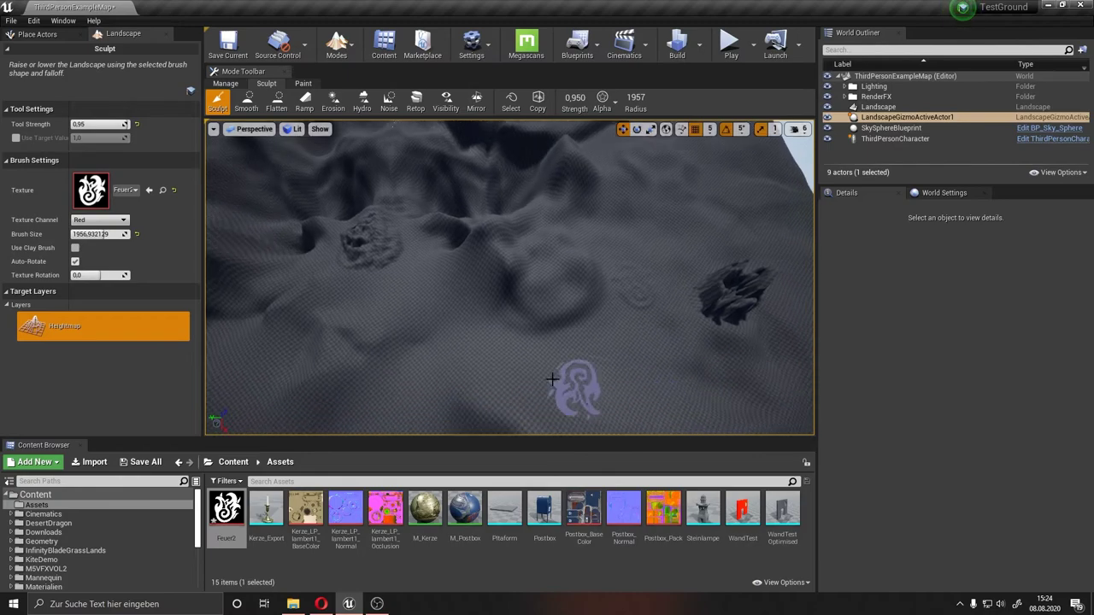
pyautogui.click(433, 336)
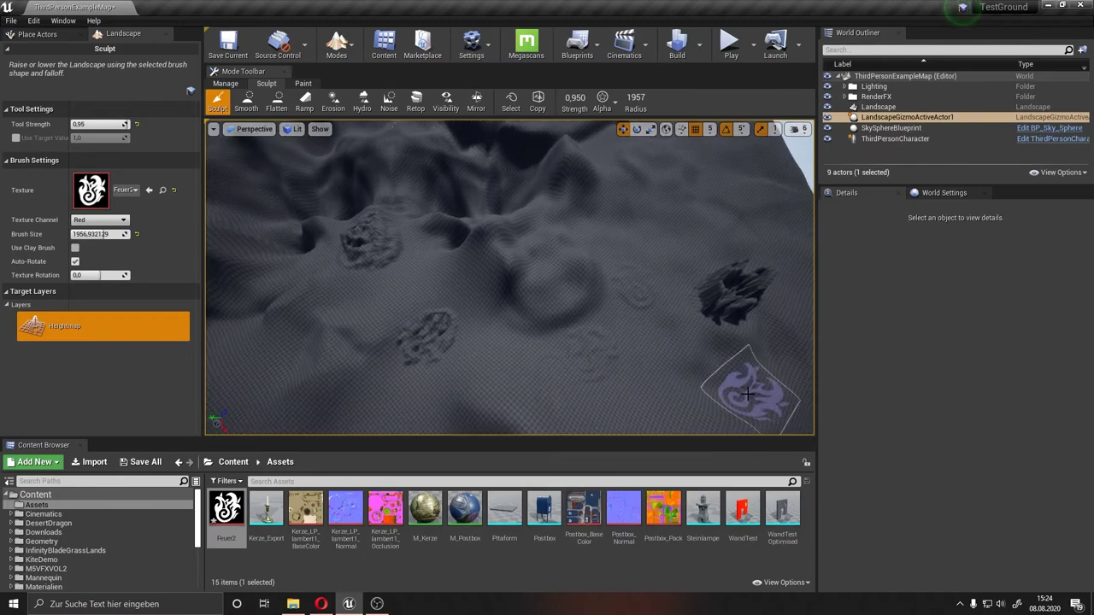
pyautogui.moveTo(733, 377)
pyautogui.mouseDown(button='right')
pyautogui.moveTo(599, 359)
pyautogui.moveTo(663, 385)
pyautogui.mouseUp(button='right')
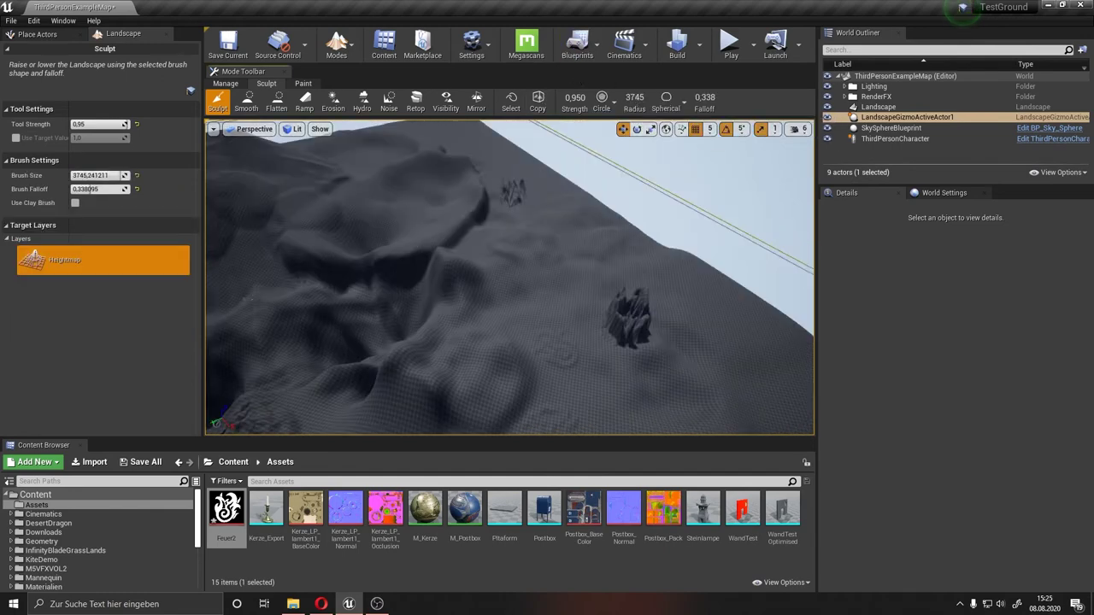
# Step: Raise a large bulge with Smooth falloff, then sculpt a tall column with Linear falloff and undo it
pyautogui.click(673, 101)
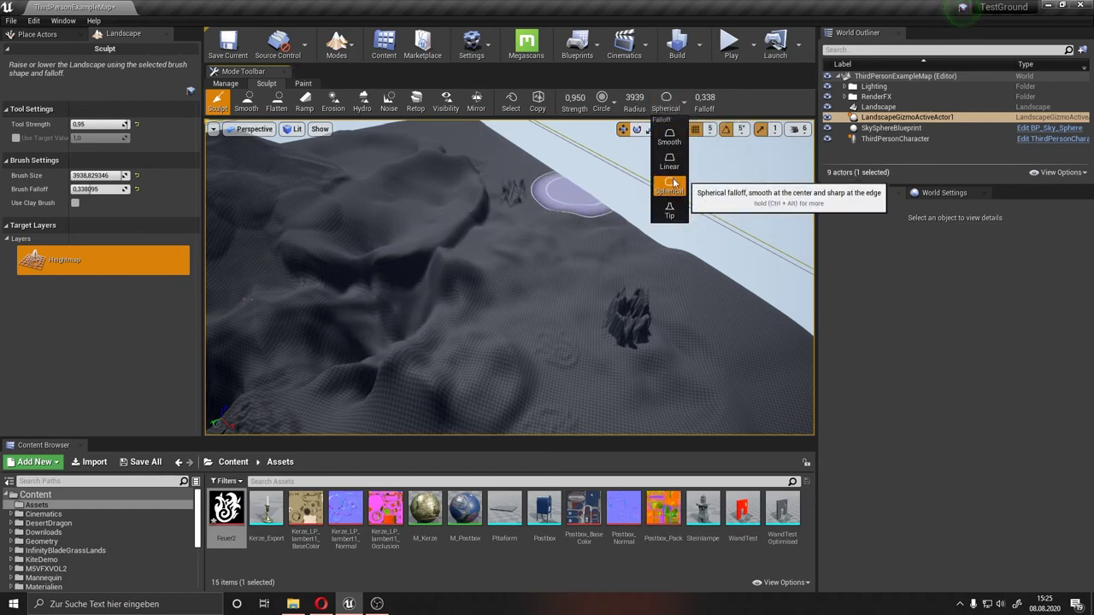
pyautogui.click(669, 137)
pyautogui.moveTo(494, 305); pyautogui.dragTo(532, 240)
pyautogui.click(673, 101)
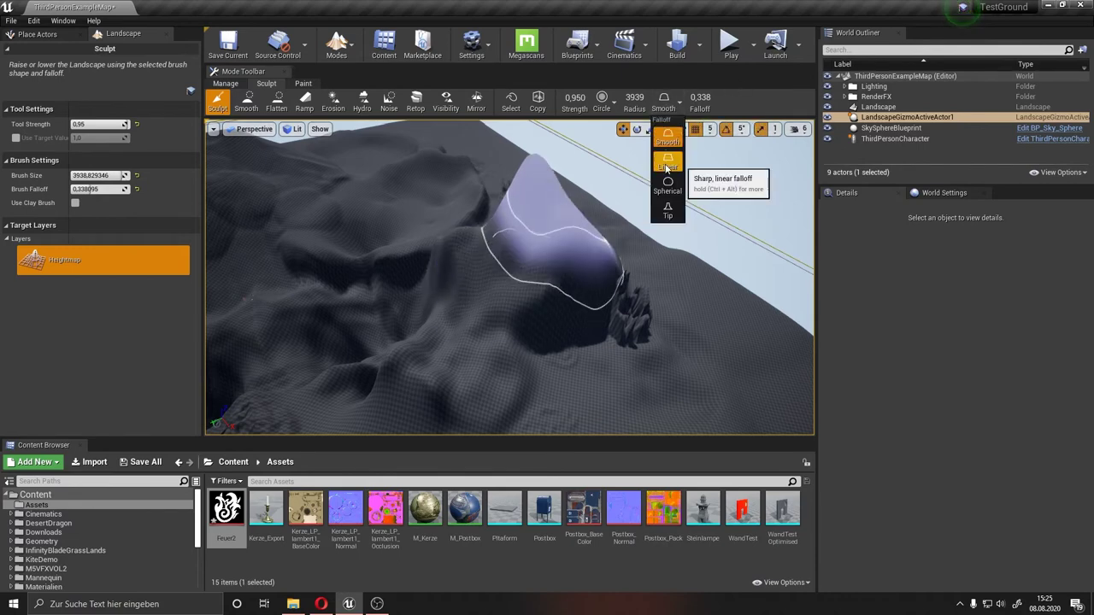
pyautogui.click(667, 165)
pyautogui.moveTo(613, 286); pyautogui.dragTo(446, 296)
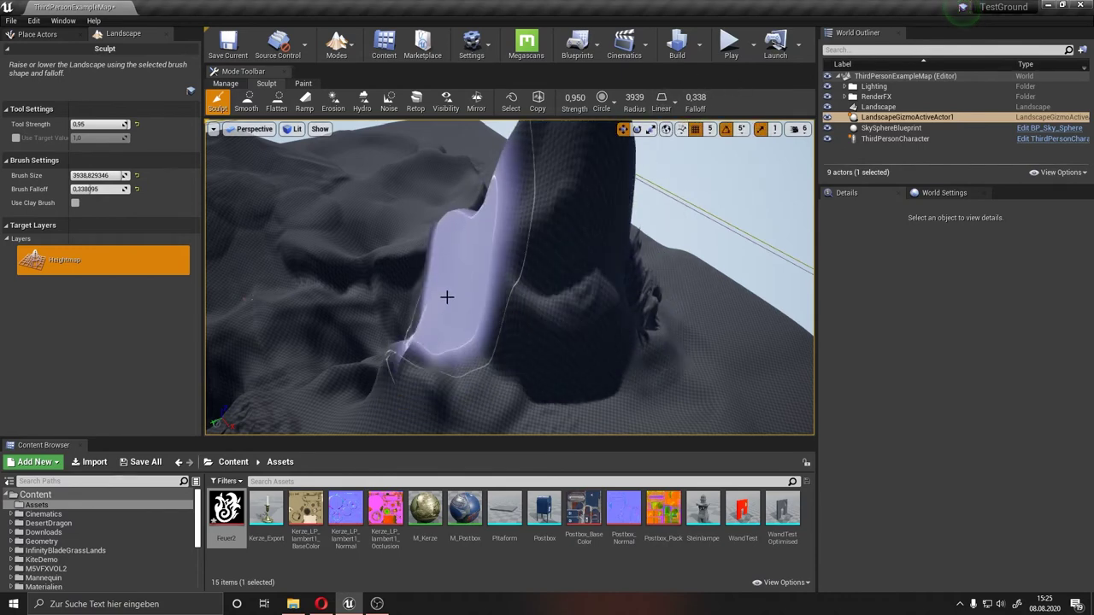
pyautogui.hotkey('ctrl', 'z')
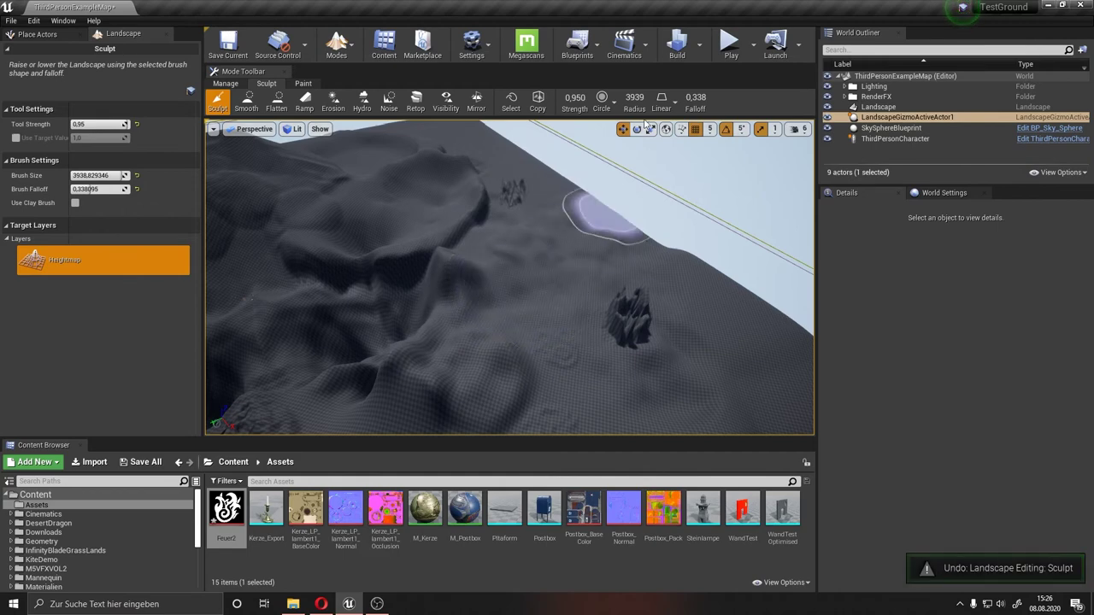
# Step: Set Spherical falloff with tool strength 0.17 and raise a gentle bump
pyautogui.click(671, 103)
pyautogui.click(668, 188)
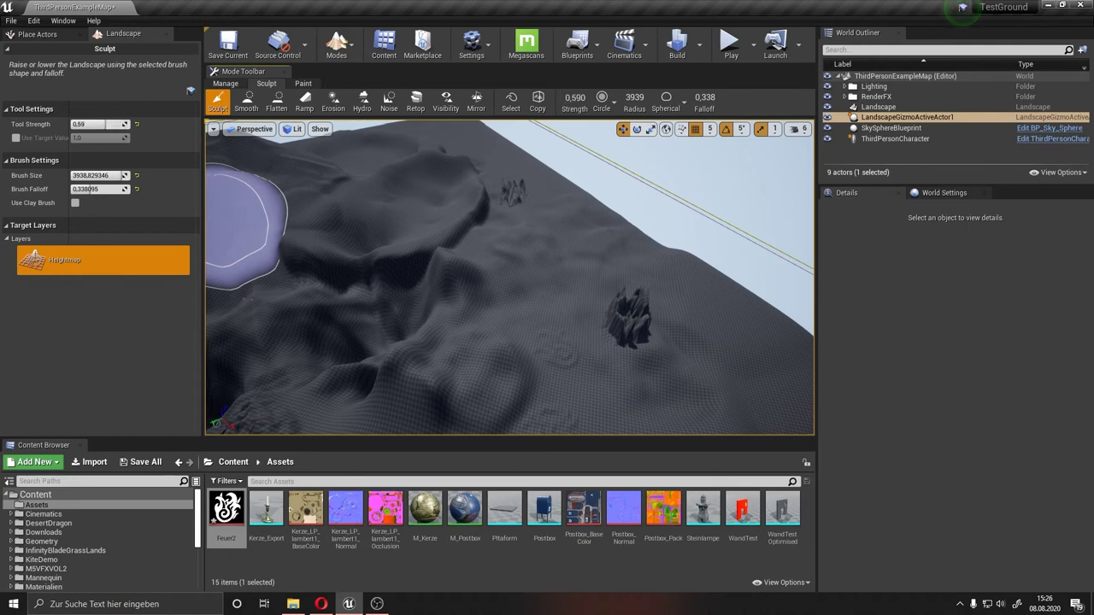
pyautogui.write('0.17')
pyautogui.press('Return')
pyautogui.moveTo(548, 257); pyautogui.dragTo(626, 263)
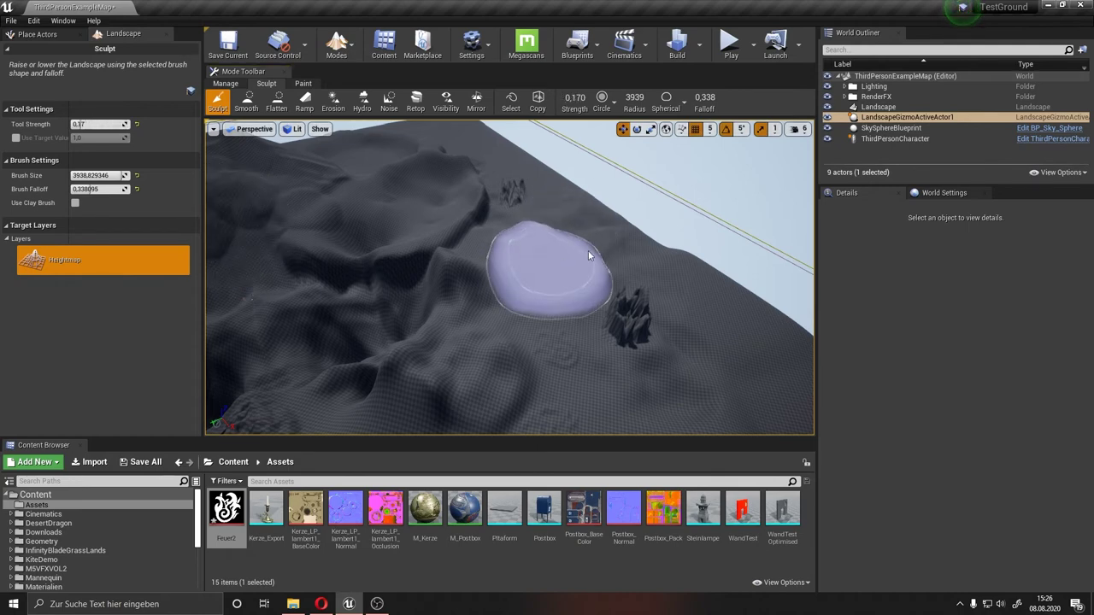
# Step: Switch to Linear falloff and raise flat-topped plateaus beside the mound and on the right
pyautogui.click(668, 96)
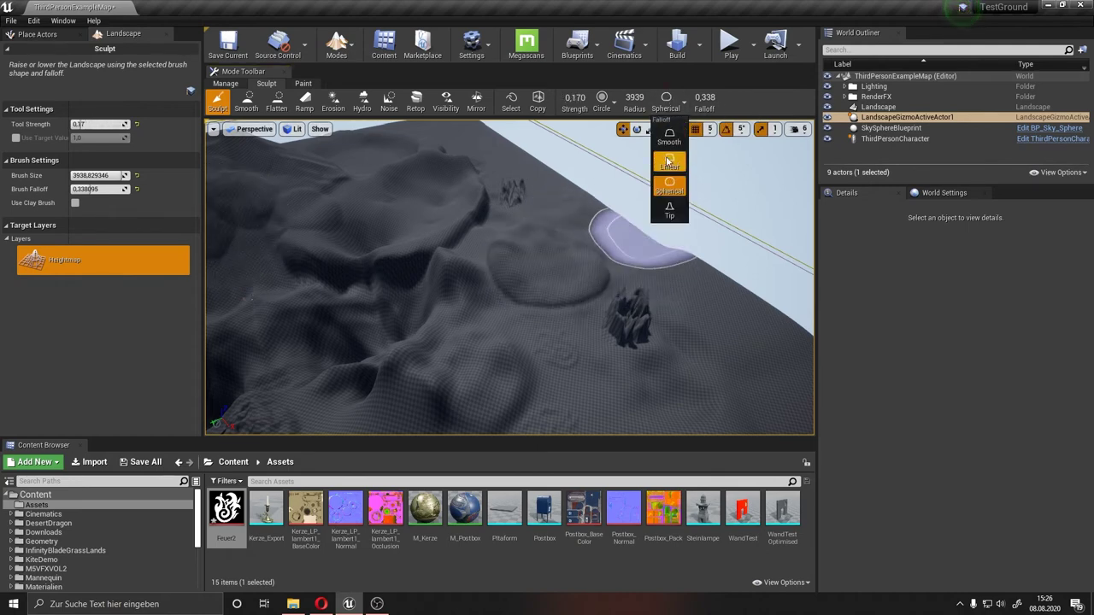
pyautogui.click(667, 156)
pyautogui.click(675, 303)
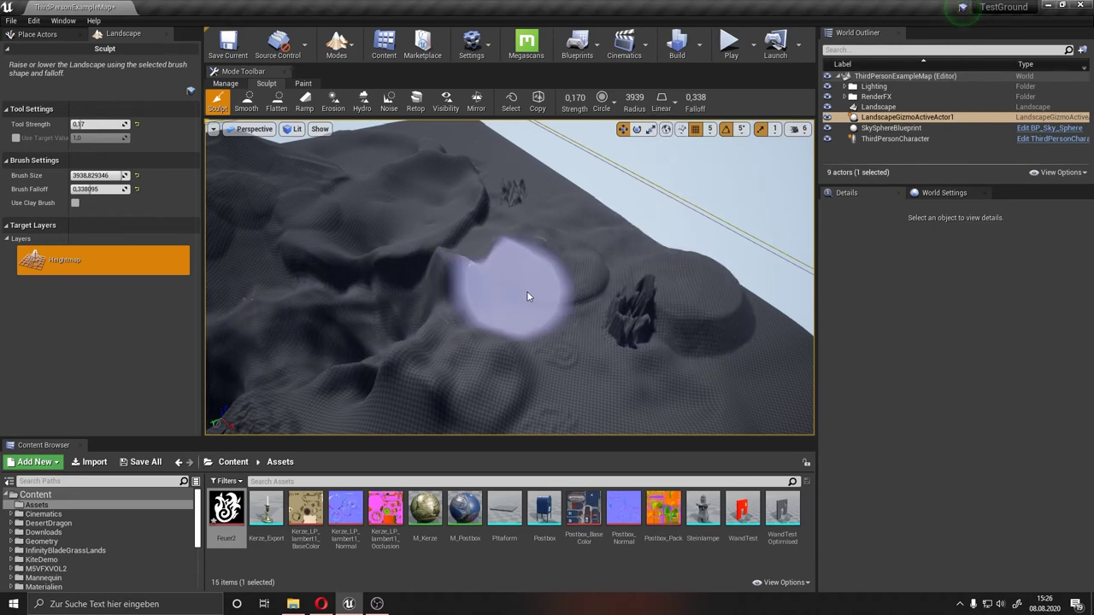
pyautogui.keyDown('shift'); pyautogui.moveTo(543, 231); pyautogui.dragTo(725, 329); pyautogui.keyUp('shift')
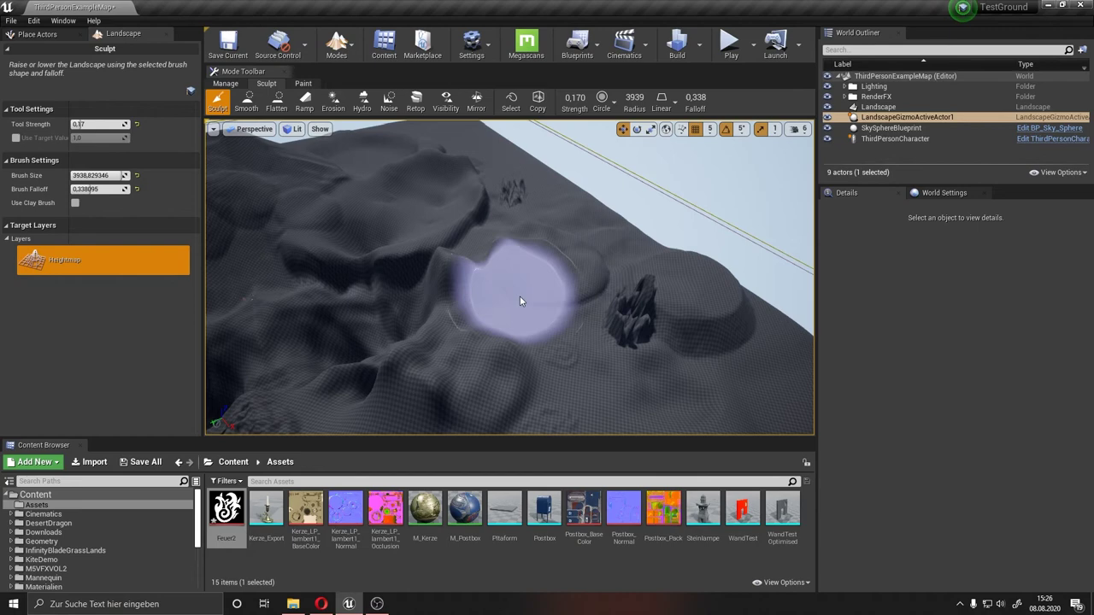
pyautogui.click(727, 323)
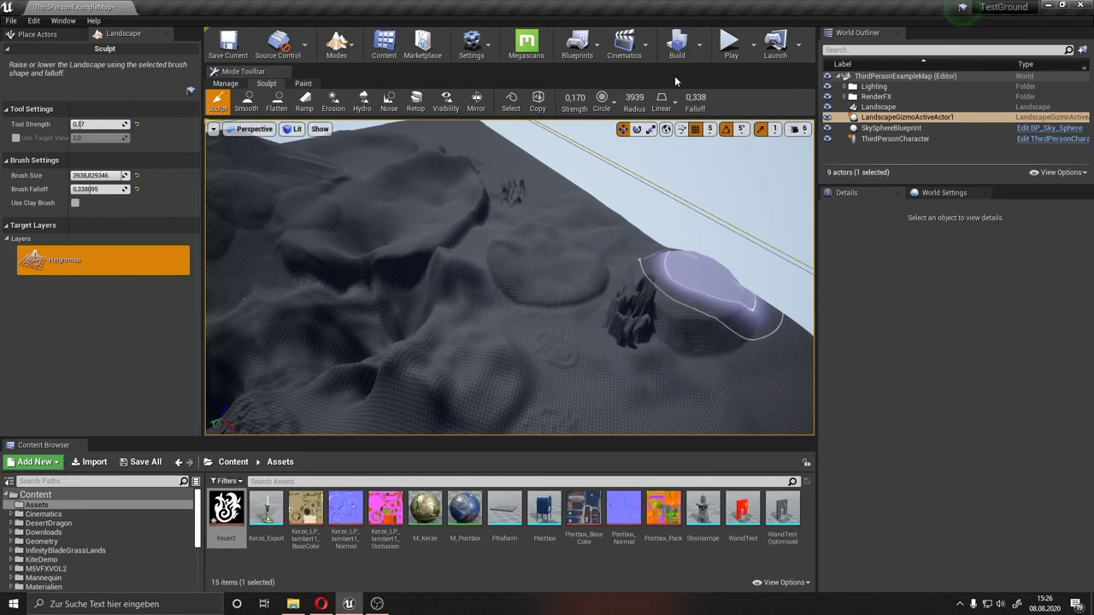
# Step: Use Tip falloff to raise plateaus across the middle and right of the terrain
pyautogui.click(662, 106)
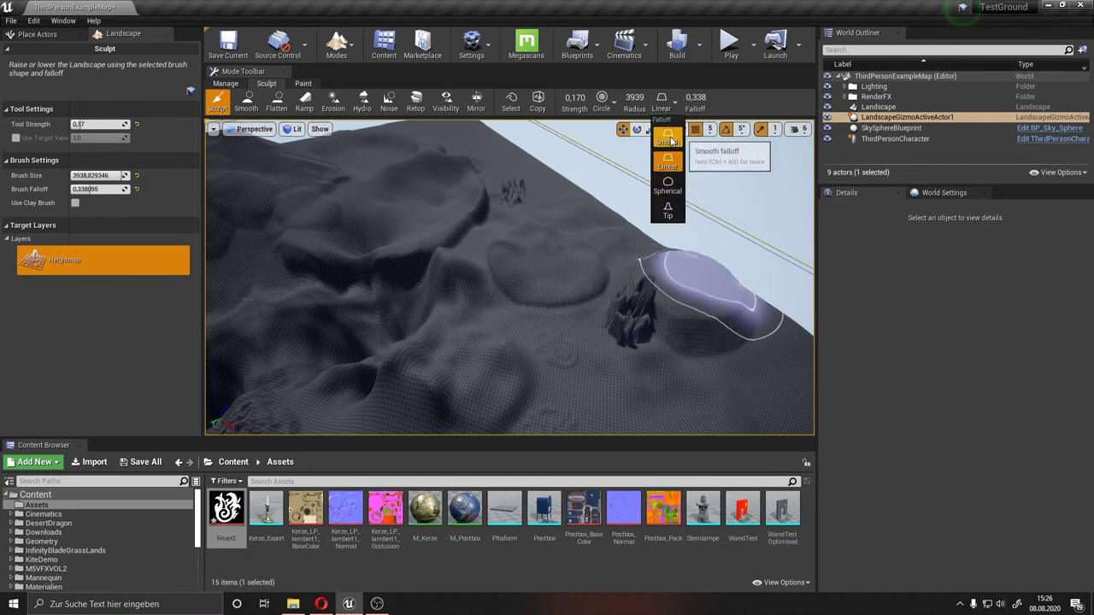
pyautogui.click(667, 136)
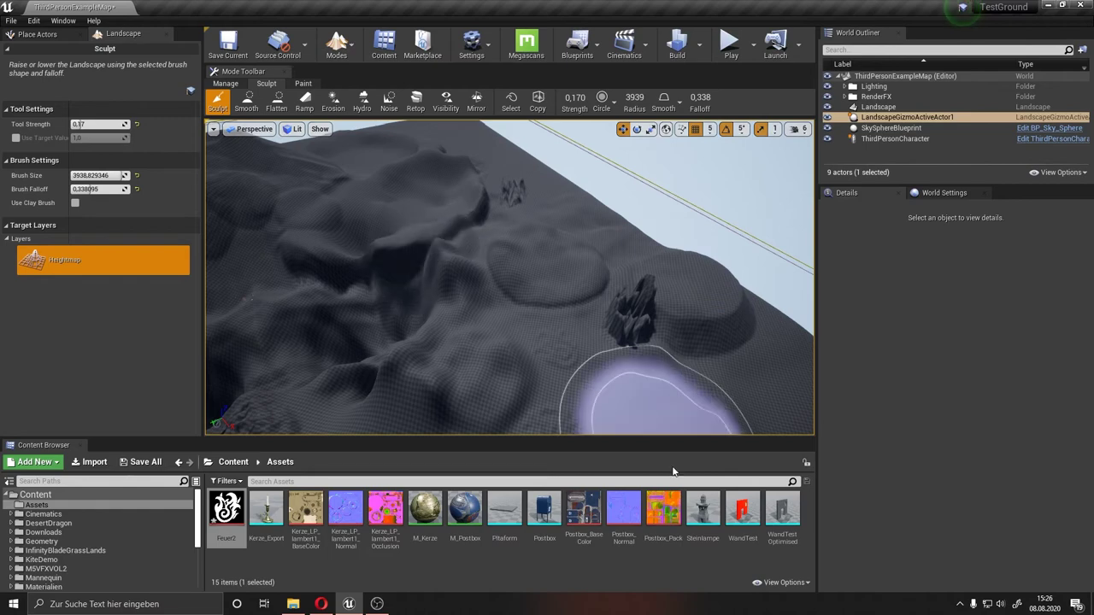
pyautogui.moveTo(625, 430); pyautogui.dragTo(684, 168, button='right')
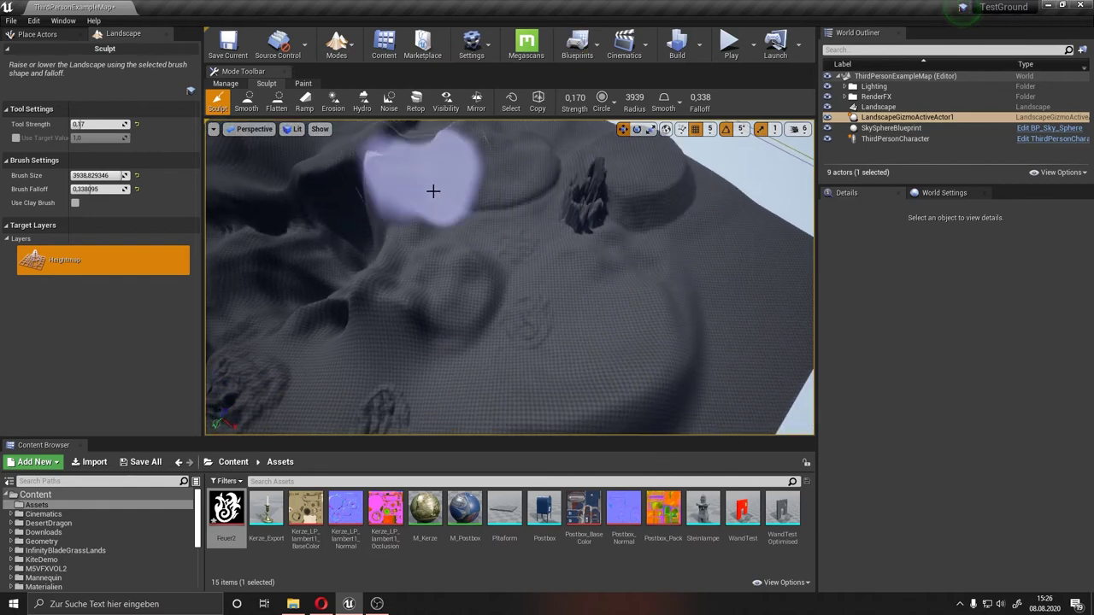
pyautogui.click(656, 106)
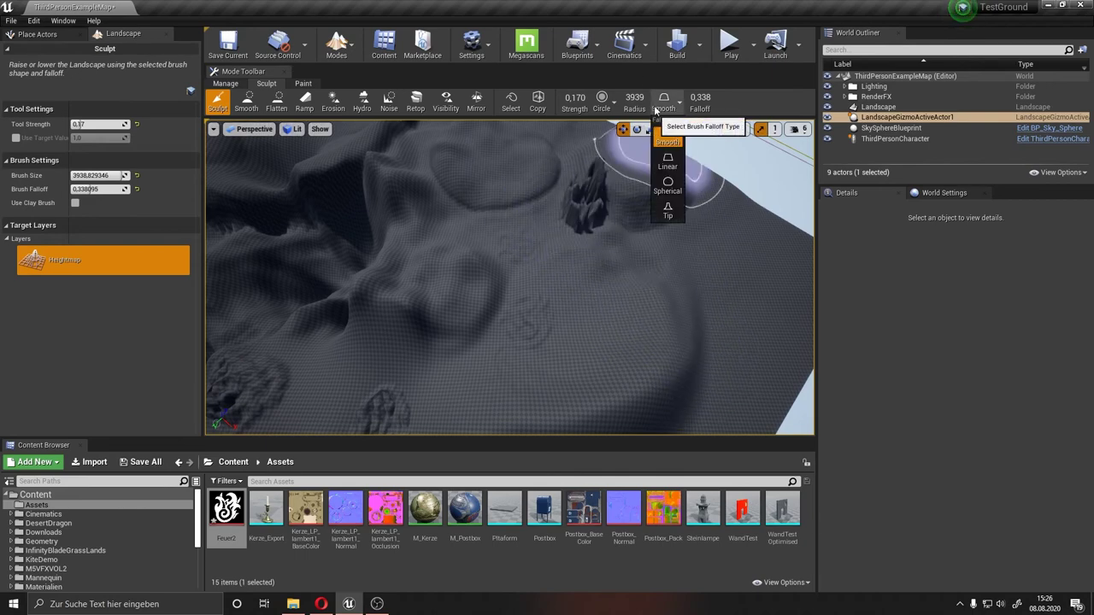
pyautogui.click(668, 209)
pyautogui.click(730, 267)
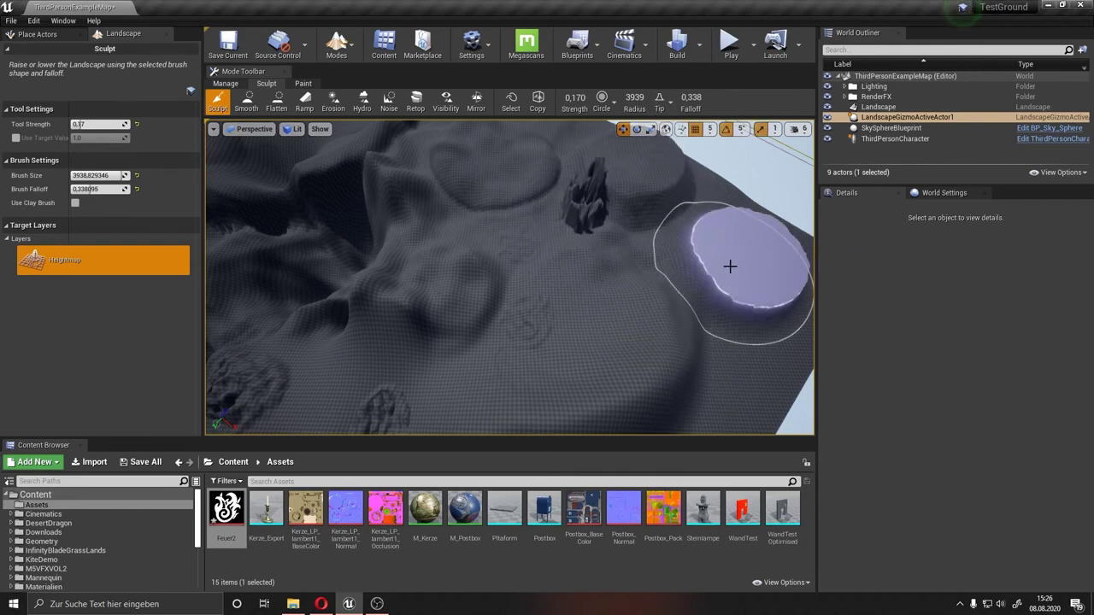
pyautogui.scroll(-5, 730, 267)
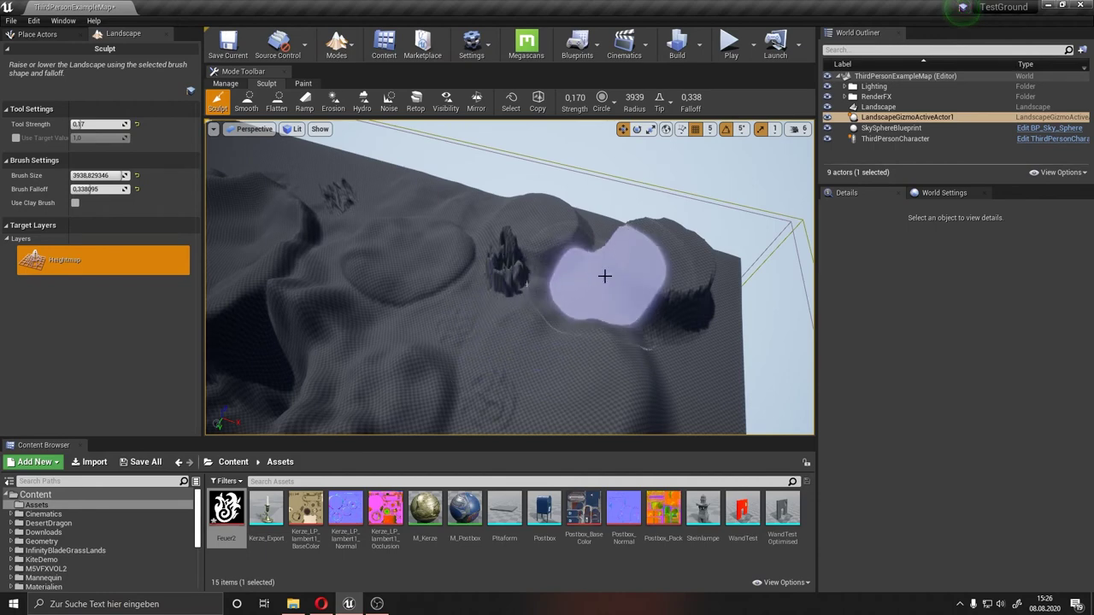
pyautogui.moveTo(604, 276); pyautogui.dragTo(728, 274)
# Step: Return the falloff type to Smooth with a falloff amount of about 0.2
pyautogui.click(667, 102)
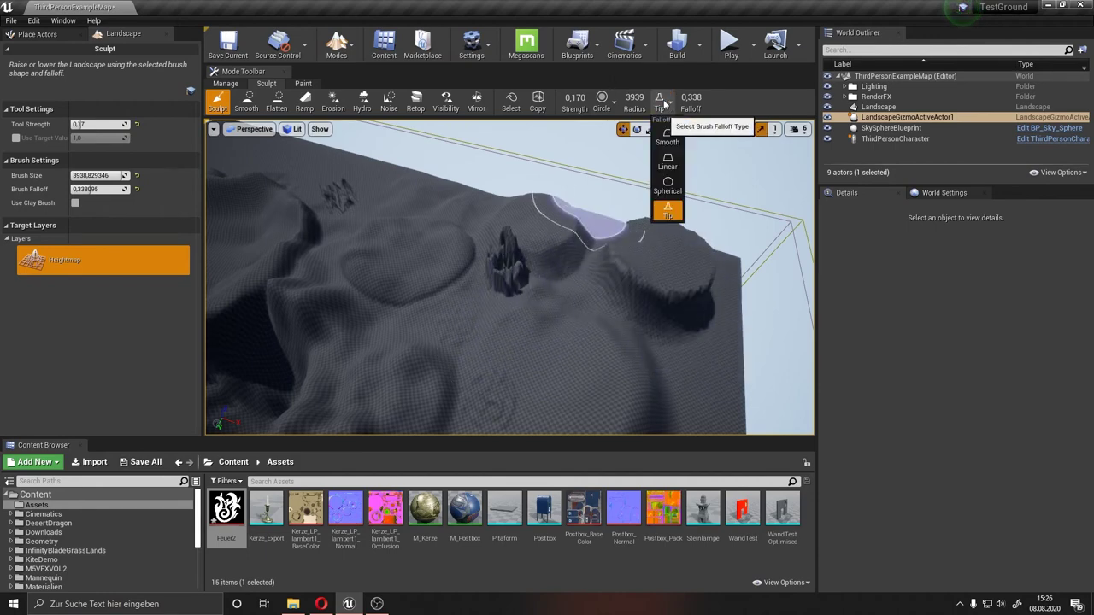
pyautogui.click(667, 136)
pyautogui.moveTo(702, 97); pyautogui.dragTo(726, 96)
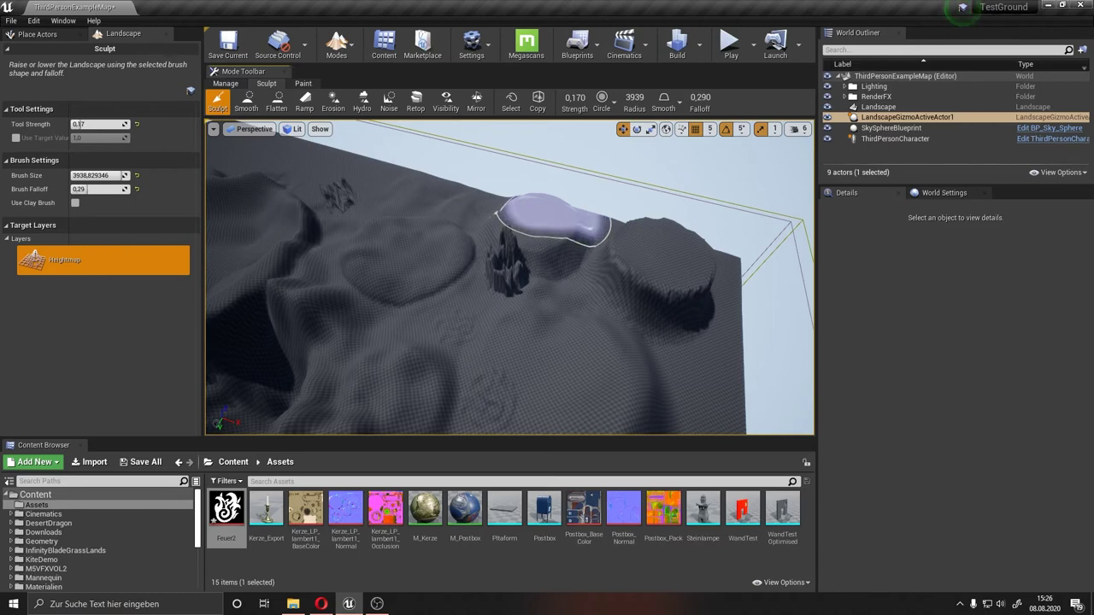
pyautogui.moveTo(573, 174); pyautogui.dragTo(628, 201, button='right')
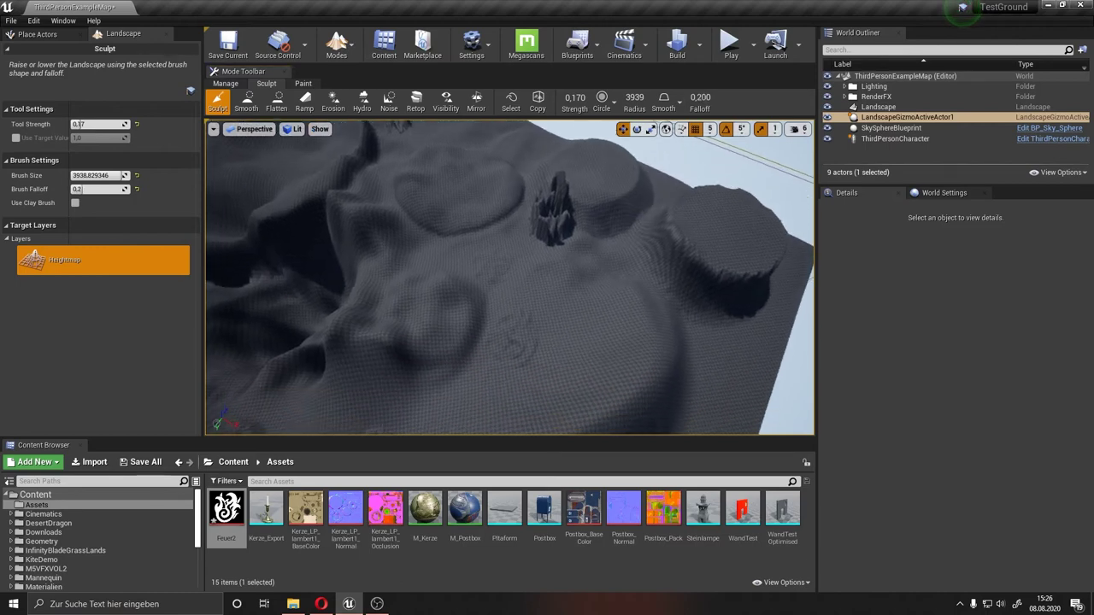
# Step: Select the Landscape actor and fly to a new vantage point over the plateaus
pyautogui.rightClick(550, 231)
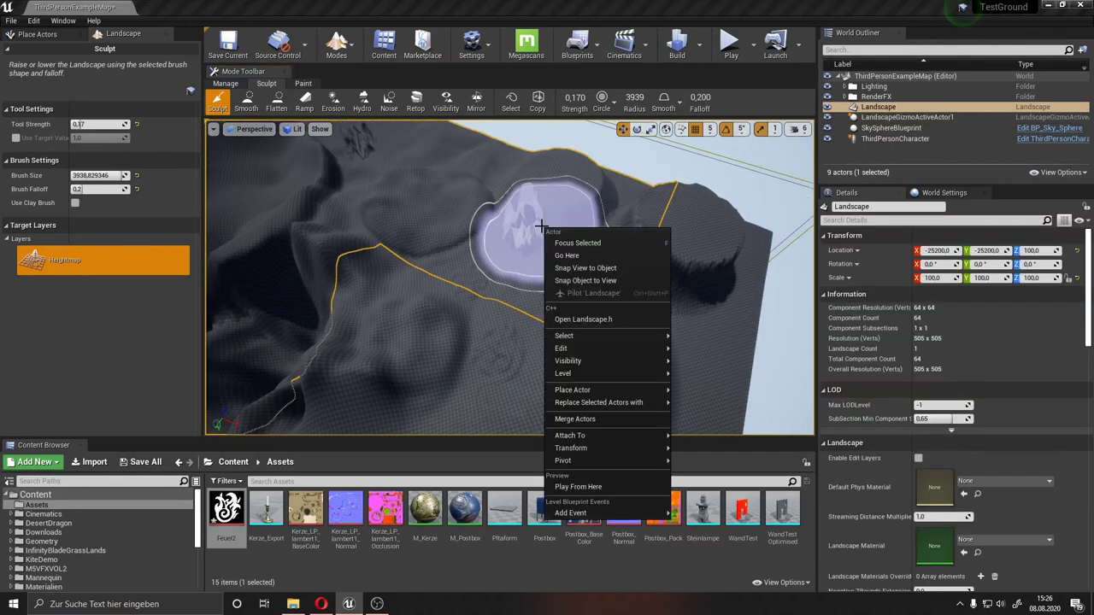
pyautogui.moveTo(453, 206); pyautogui.dragTo(453, 205, button='right')
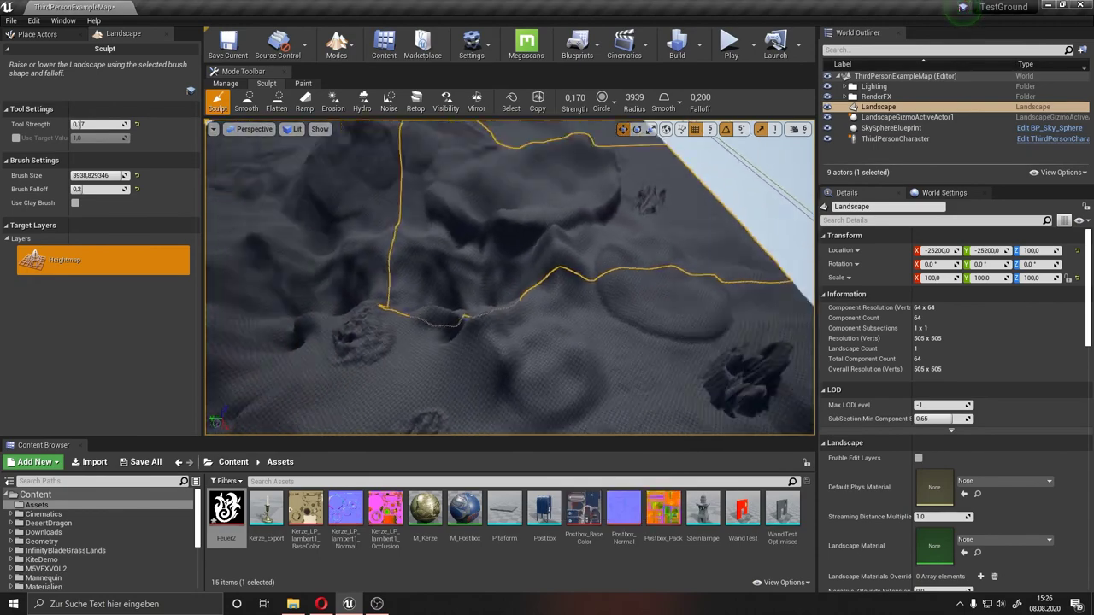
pyautogui.moveTo(505, 320); pyautogui.dragTo(506, 320, button='right')
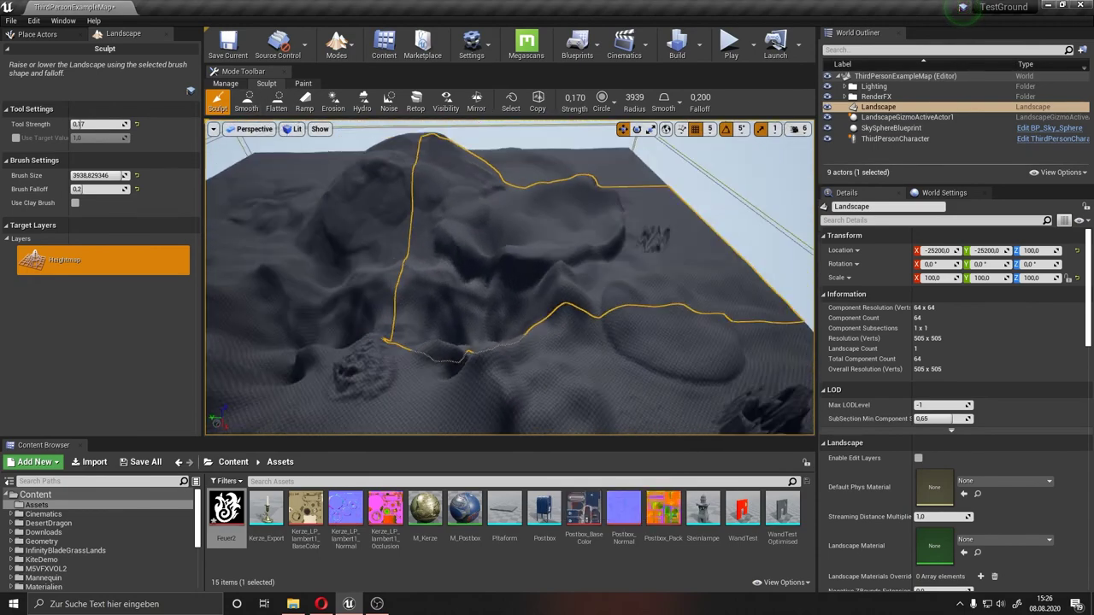
pyautogui.moveTo(558, 287); pyautogui.dragTo(557, 268, button='right')
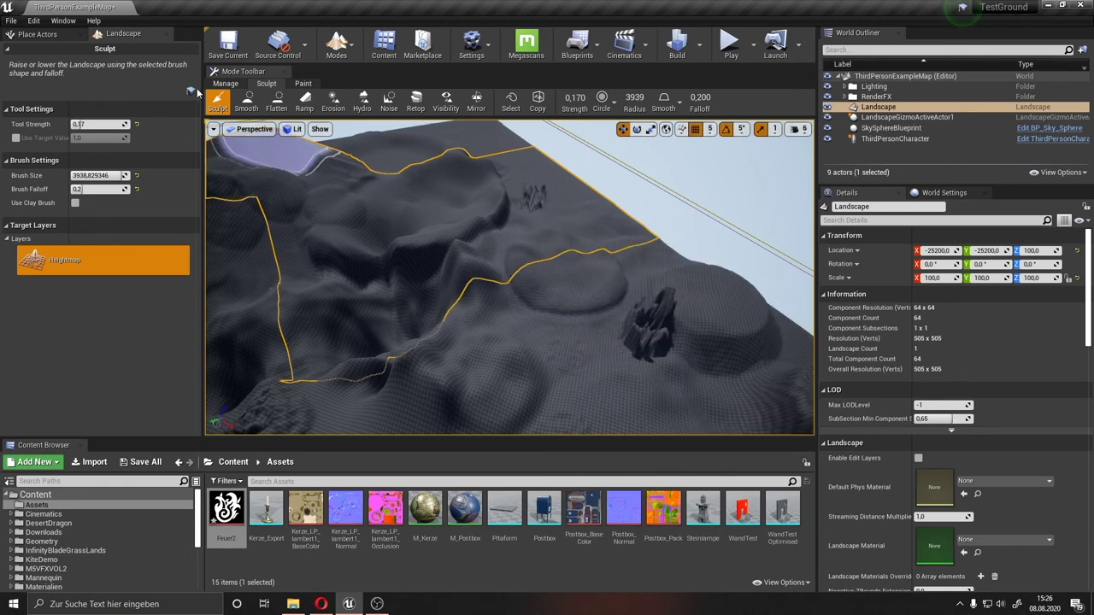
# Step: Flatten a patch of terrain into a plateau with a smaller Flatten brush
pyautogui.click(277, 101)
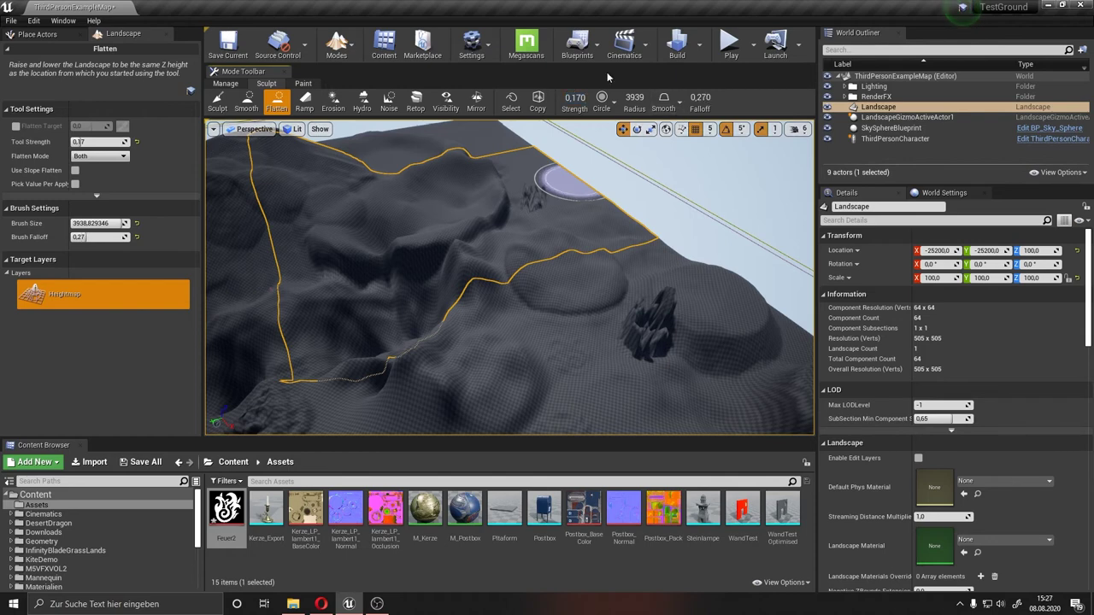
pyautogui.press('[')
pyautogui.press('[')
pyautogui.press('[')
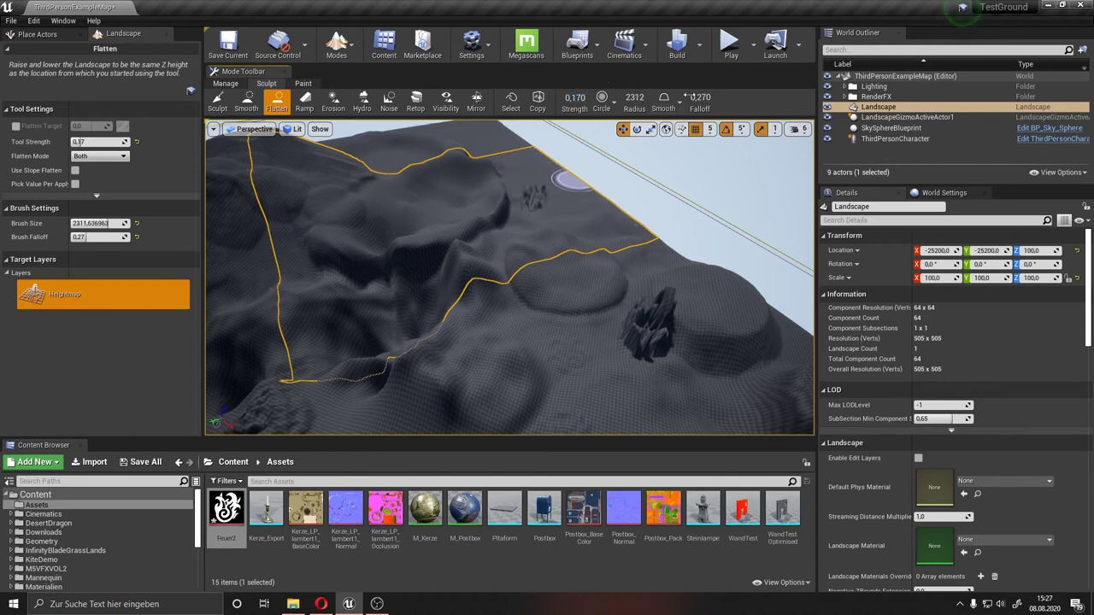
pyautogui.moveTo(525, 286); pyautogui.dragTo(639, 193)
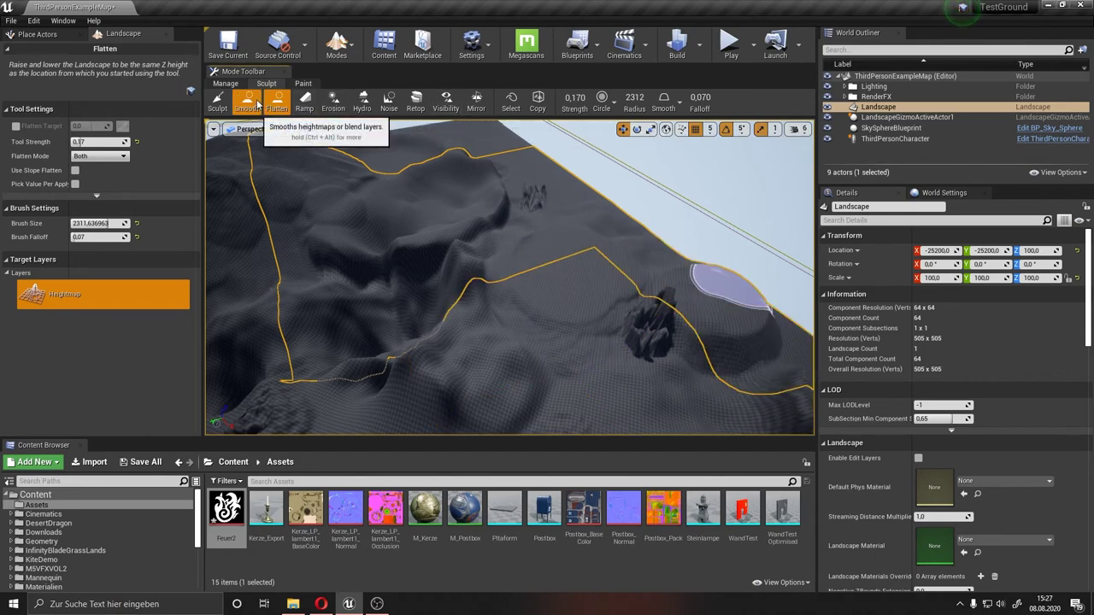
# Step: Smooth away the spiky rock and fill the dark pit on the right with the Smooth tool
pyautogui.click(246, 102)
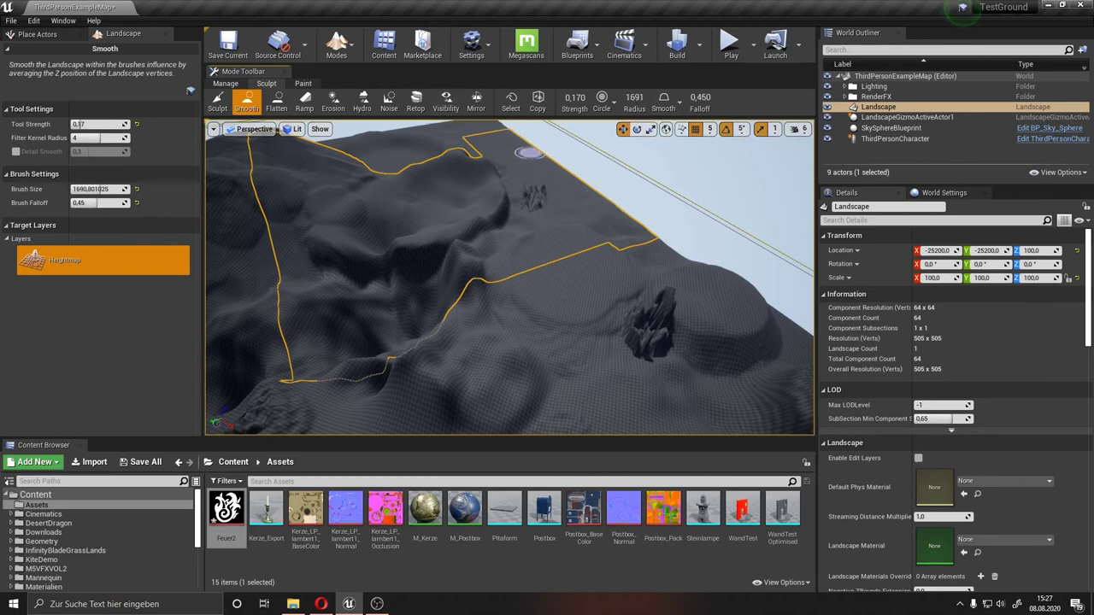
pyautogui.moveTo(528, 152); pyautogui.dragTo(482, 247)
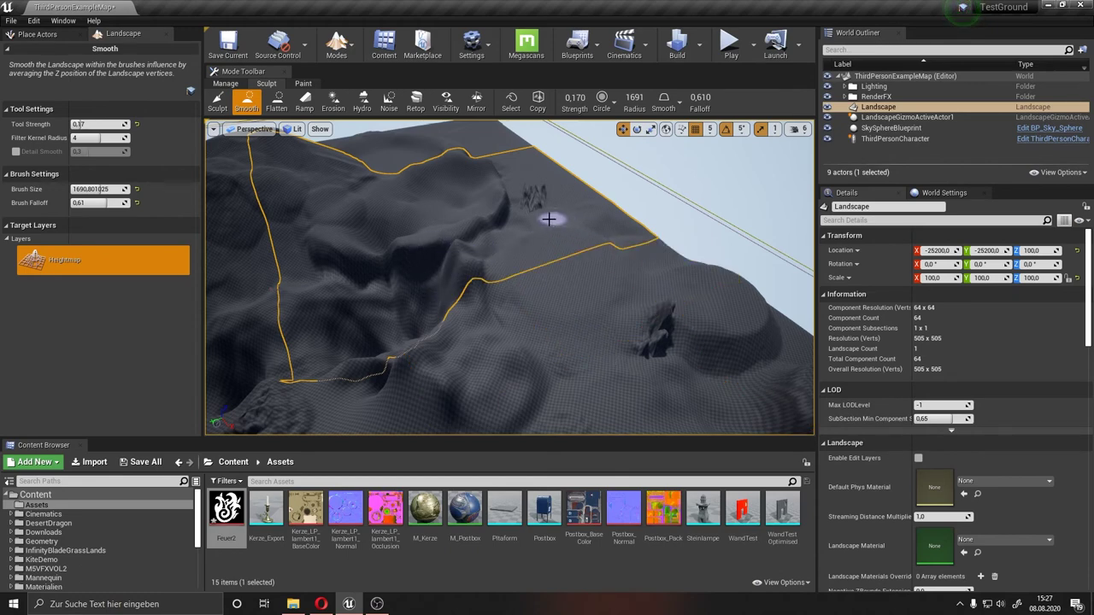
pyautogui.moveTo(549, 220)
pyautogui.mouseDown()
pyautogui.moveTo(624, 352)
pyautogui.moveTo(533, 395)
pyautogui.mouseUp()
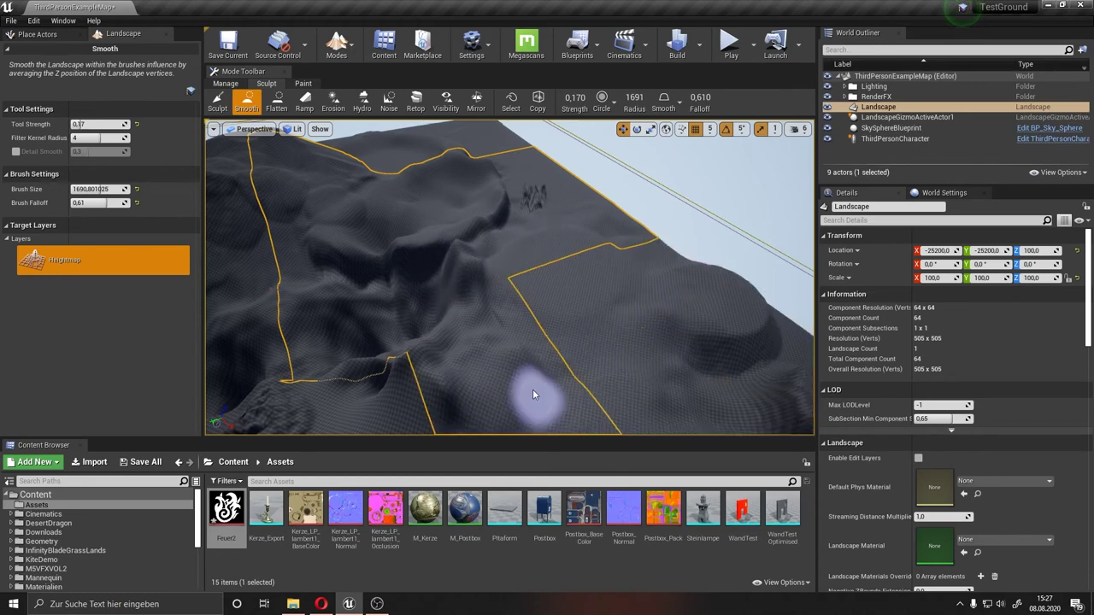
pyautogui.scroll(3, 515, 186)
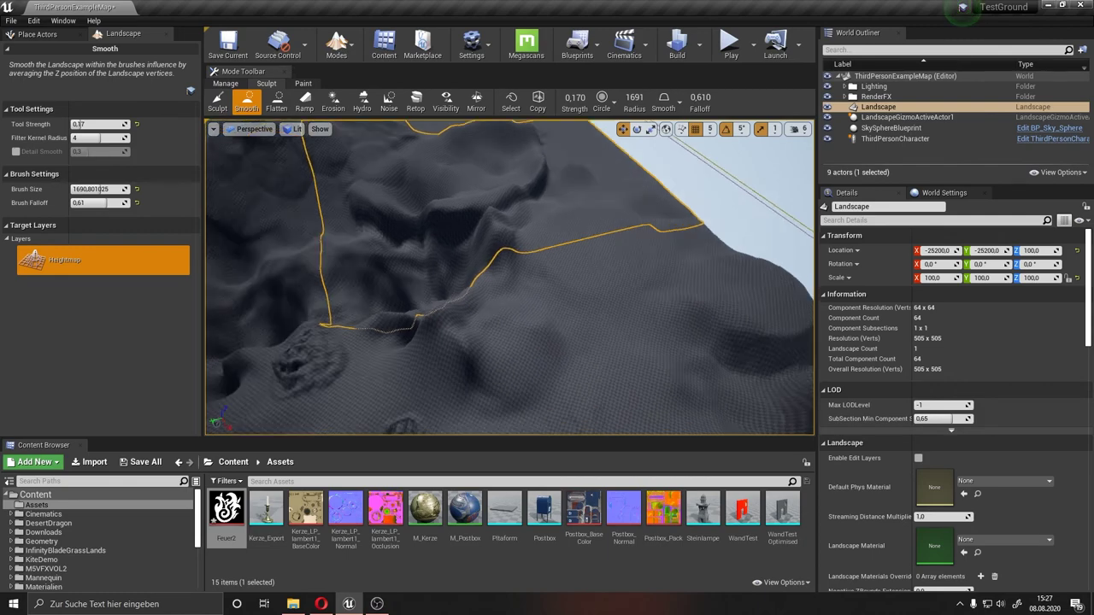
pyautogui.scroll(3, 530, 239)
pyautogui.scroll(3, 427, 324)
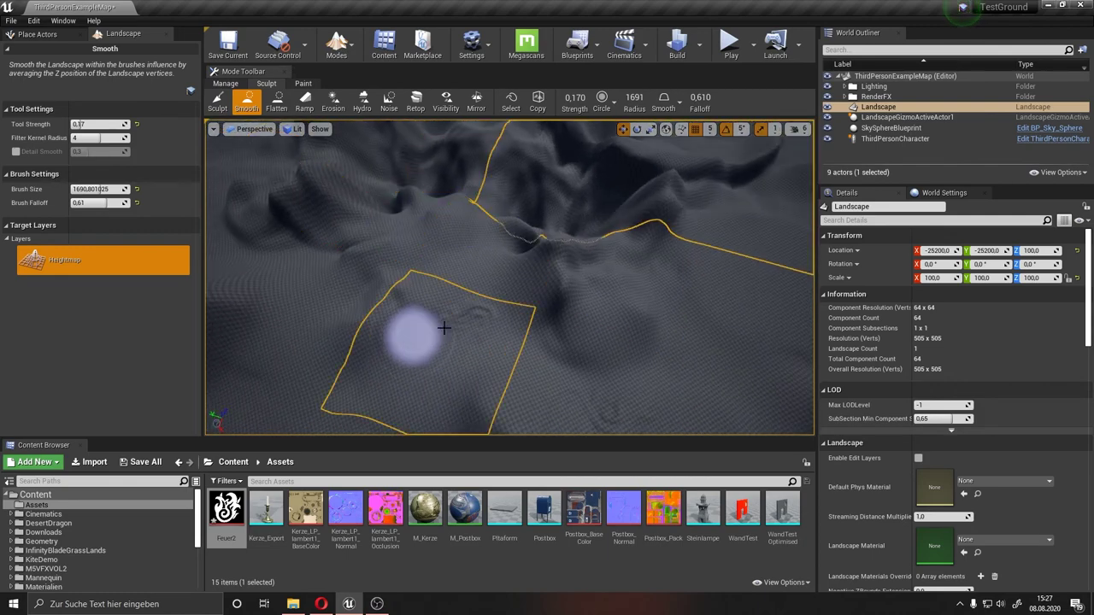
pyautogui.scroll(3, 567, 323)
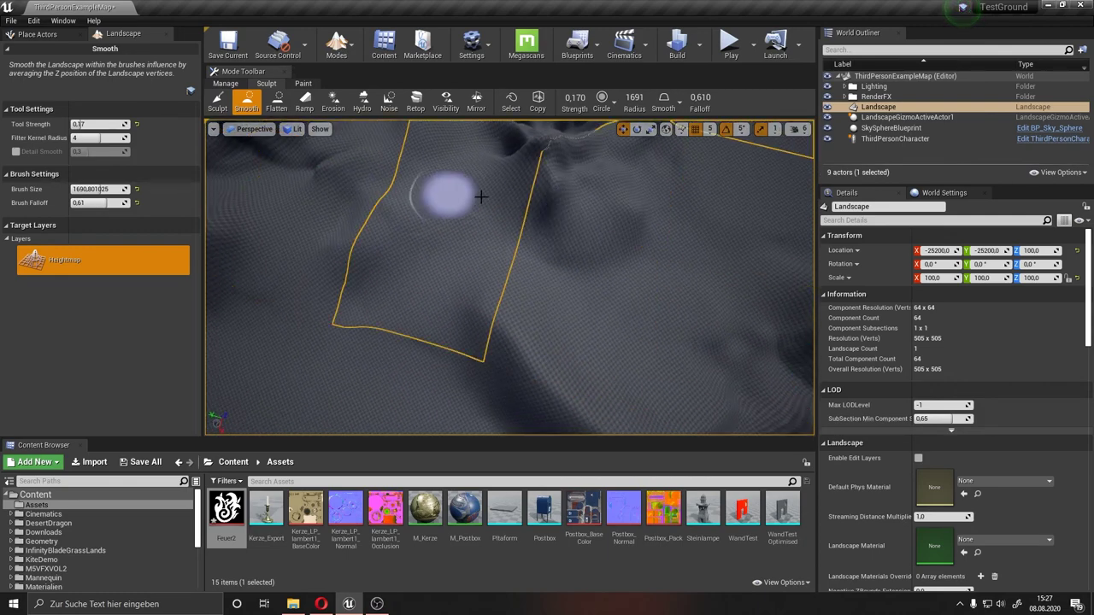
pyautogui.moveTo(481, 190); pyautogui.dragTo(603, 342, button='right')
pyautogui.moveTo(668, 362); pyautogui.dragTo(743, 274)
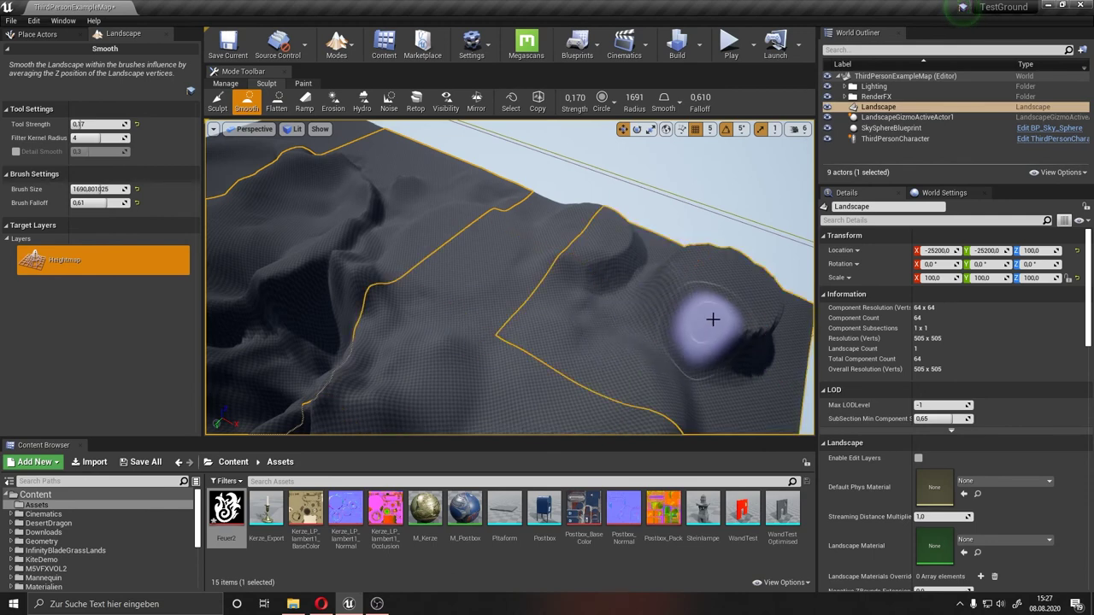
# Step: Wear down the upper-right ridge with thermal Erosion, then switch through Hydro to Visibility
pyautogui.click(333, 100)
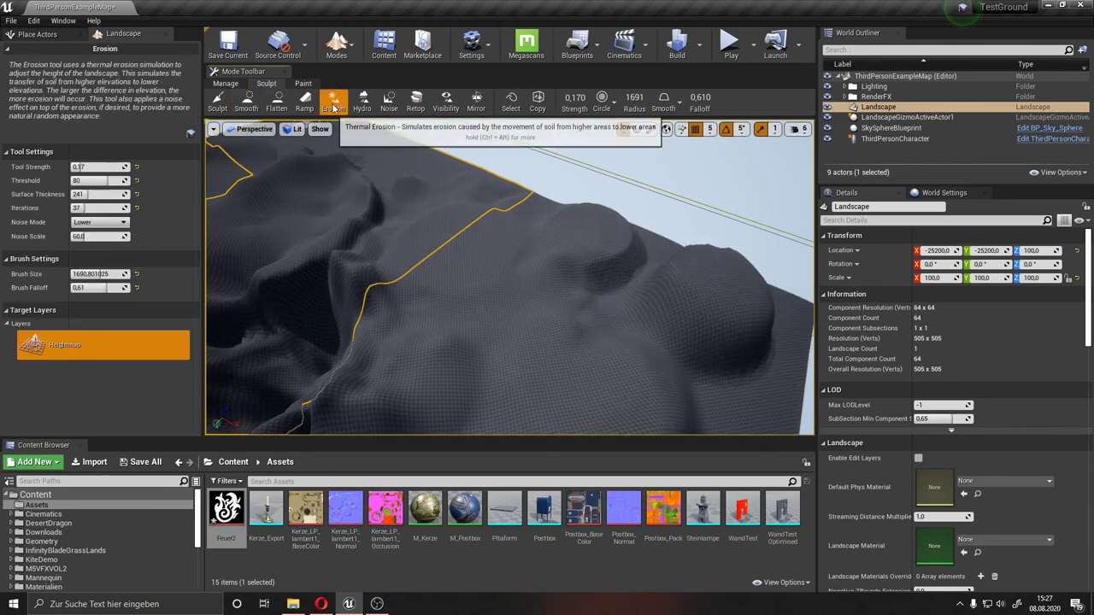
pyautogui.moveTo(760, 322)
pyautogui.mouseDown()
pyautogui.moveTo(565, 255)
pyautogui.moveTo(744, 293)
pyautogui.mouseUp()
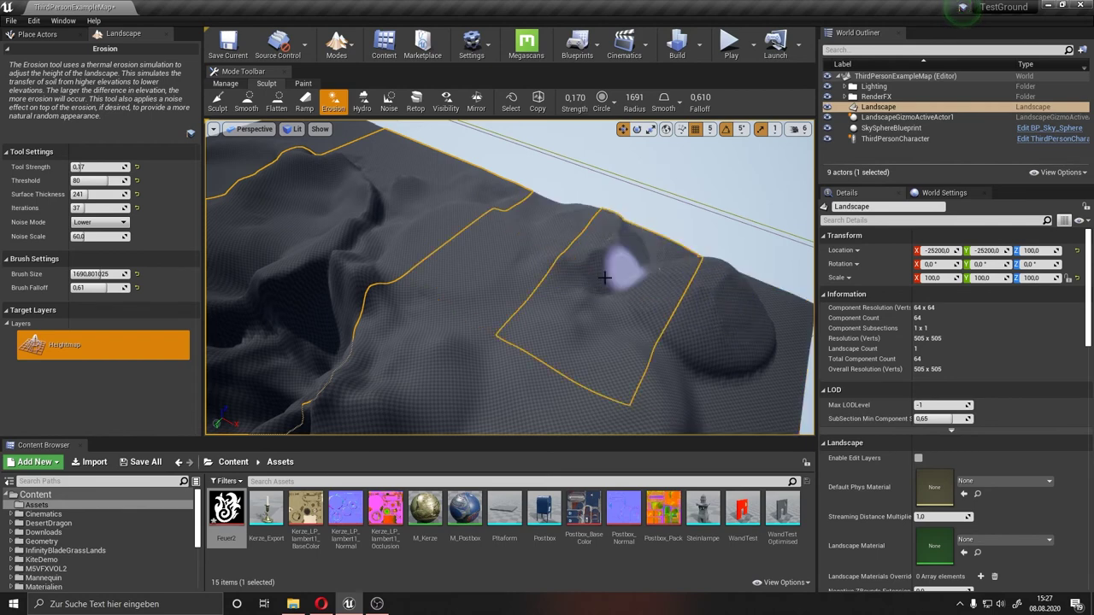
pyautogui.moveTo(743, 294); pyautogui.dragTo(787, 378, button='right')
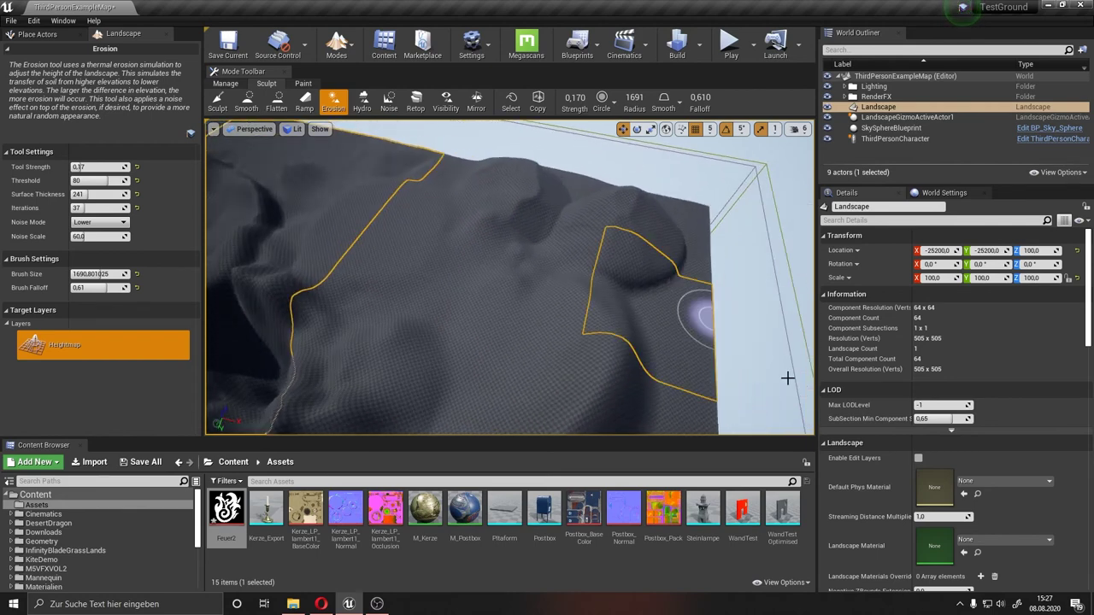
pyautogui.click(363, 101)
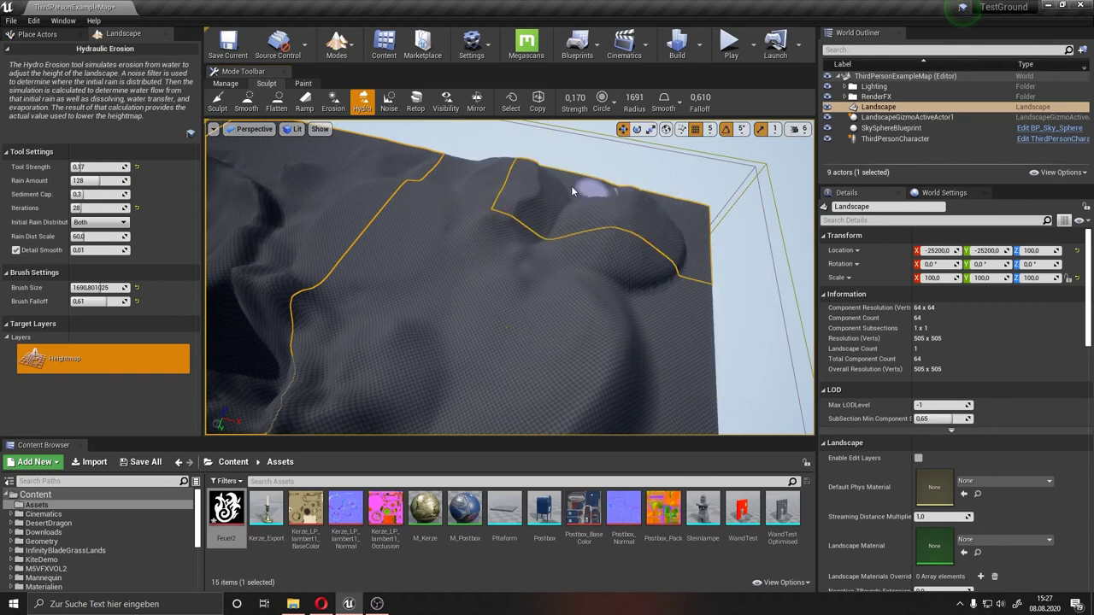
pyautogui.click(444, 101)
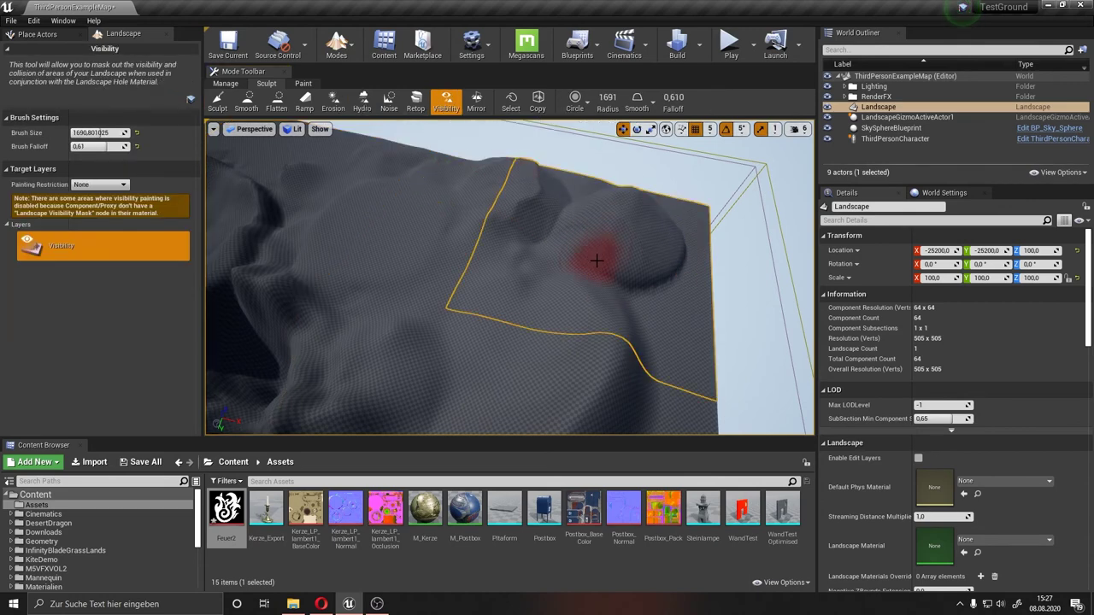
# Step: Roughen the upper mounds with Noise (strength 0.28, scale 128, mode Both) and orbit around them
pyautogui.click(389, 100)
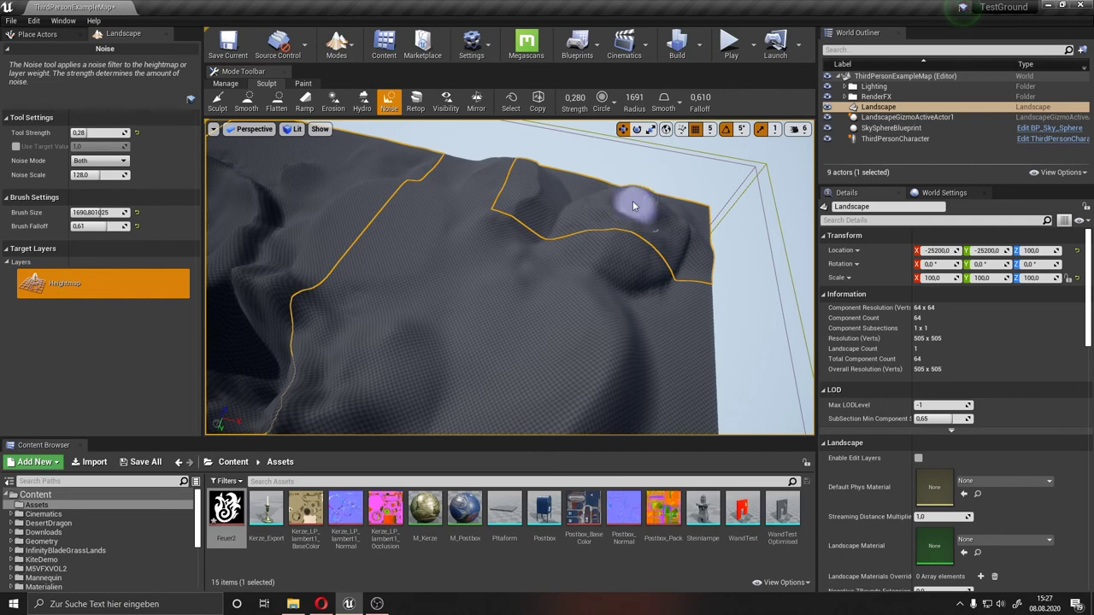
pyautogui.moveTo(633, 205); pyautogui.dragTo(507, 200)
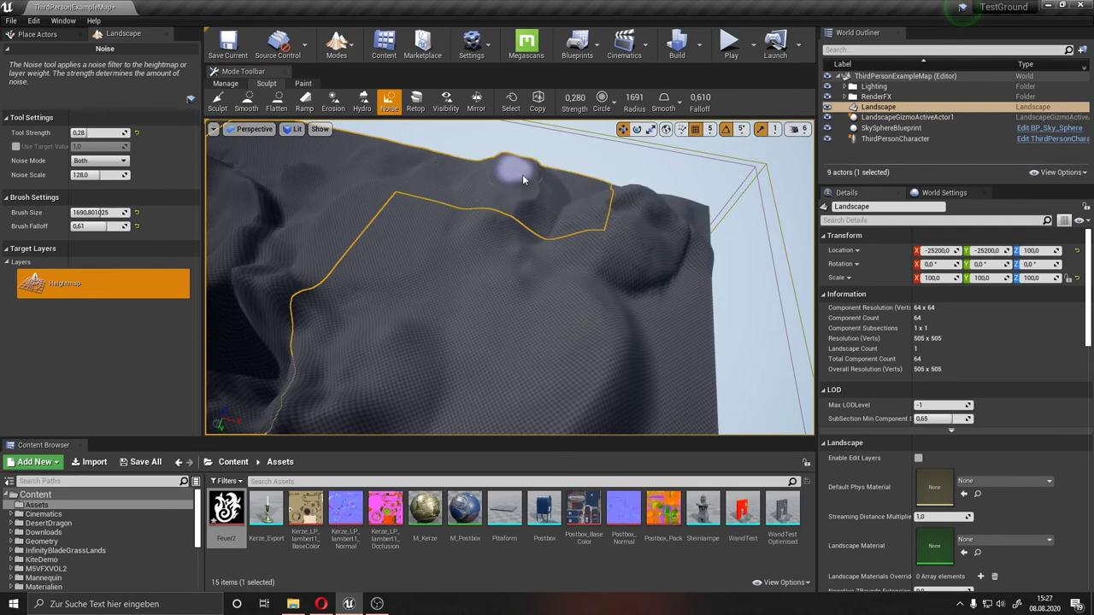
pyautogui.moveTo(549, 173); pyautogui.dragTo(479, 222, button='right')
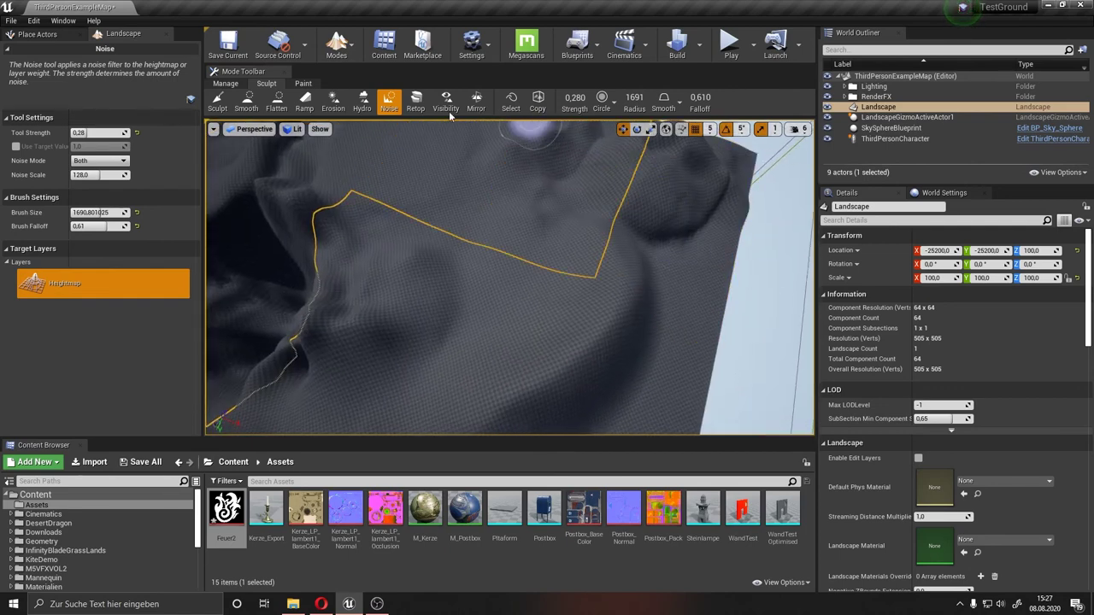
pyautogui.moveTo(384, 214)
pyautogui.mouseDown(button='right')
pyautogui.moveTo(561, 220)
pyautogui.moveTo(384, 145)
pyautogui.mouseUp(button='right')
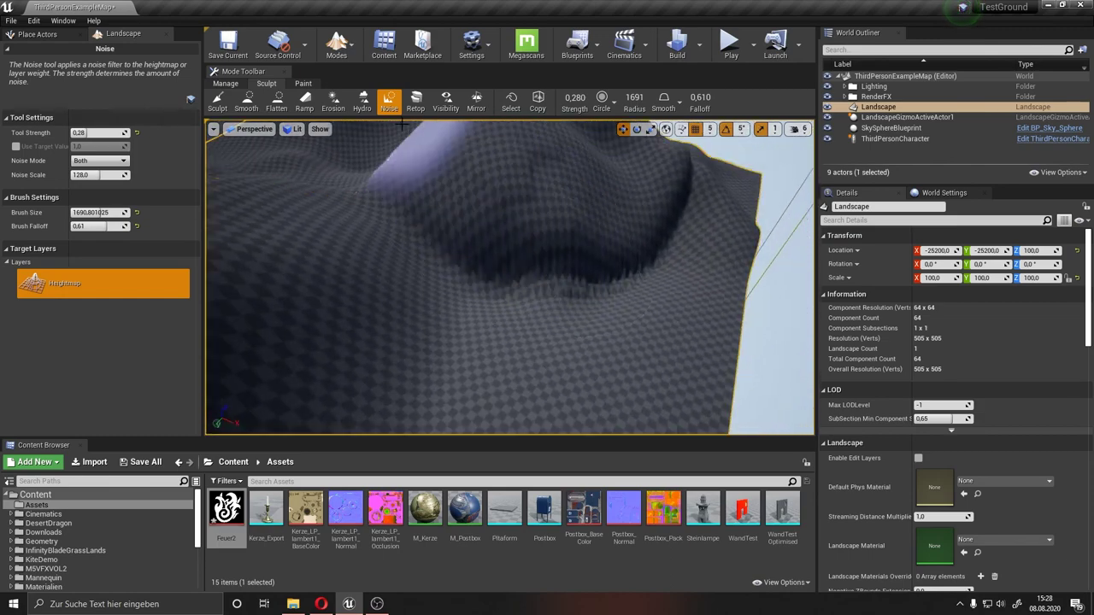
# Step: Brush Retopologize over the right-hand valley and mound slope at brush size 1690.8
pyautogui.click(418, 102)
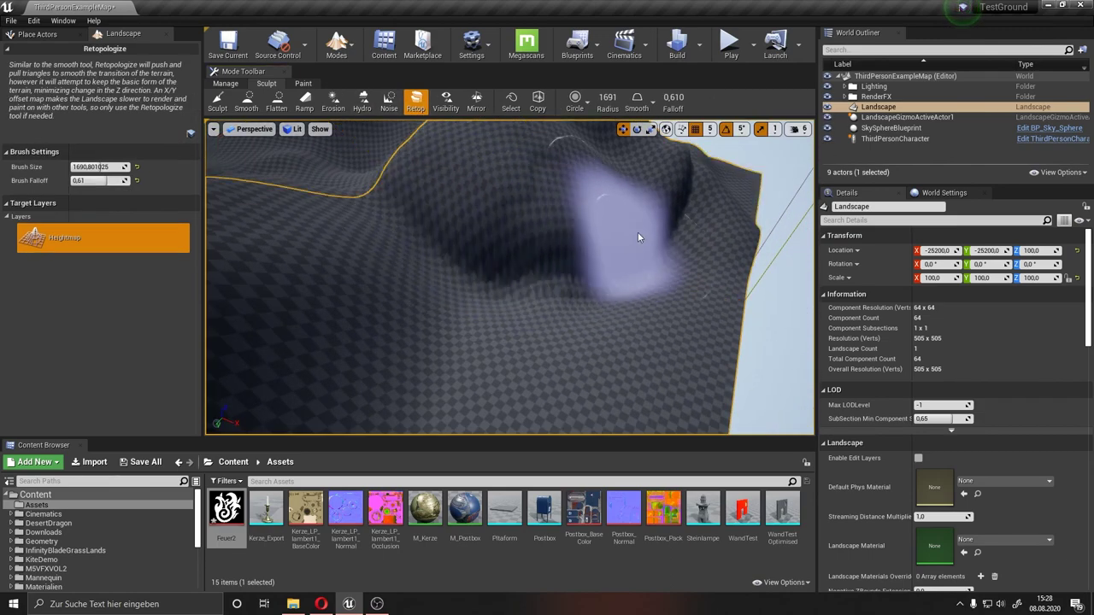
pyautogui.moveTo(461, 269); pyautogui.dragTo(664, 226)
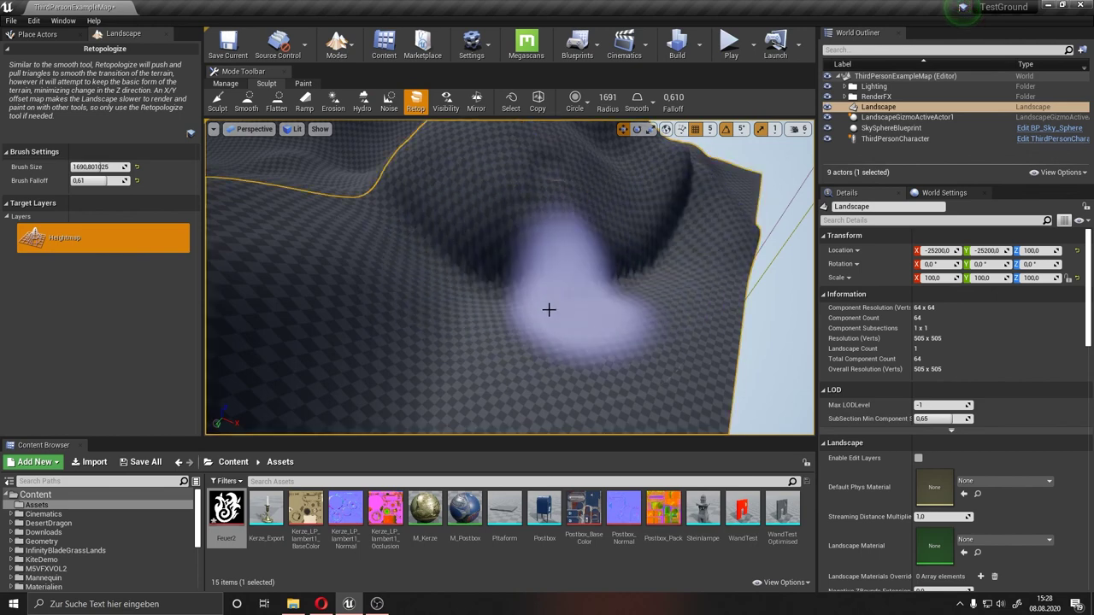
pyautogui.moveTo(664, 226); pyautogui.dragTo(656, 269)
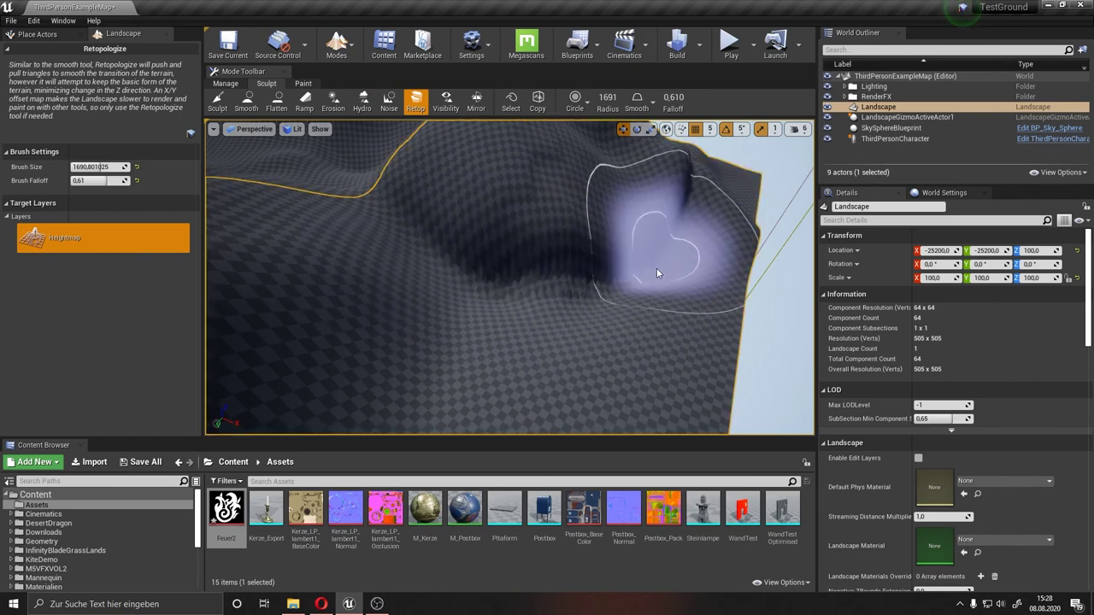
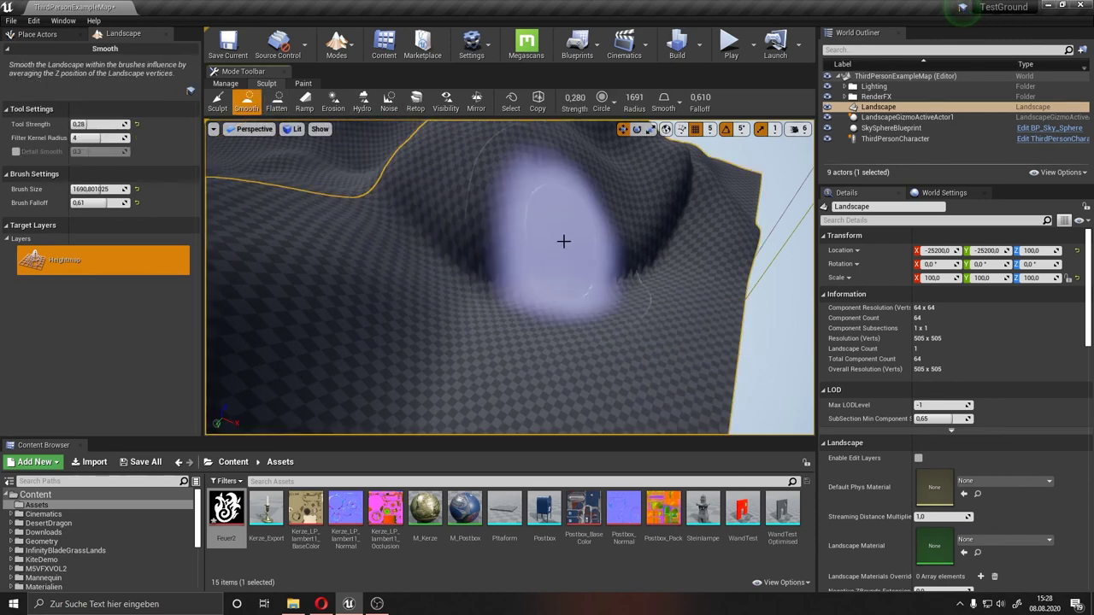
# Step: Smooth the ridge on the left of the terrain with the Smooth brush shrunk to about 989
pyautogui.click(416, 99)
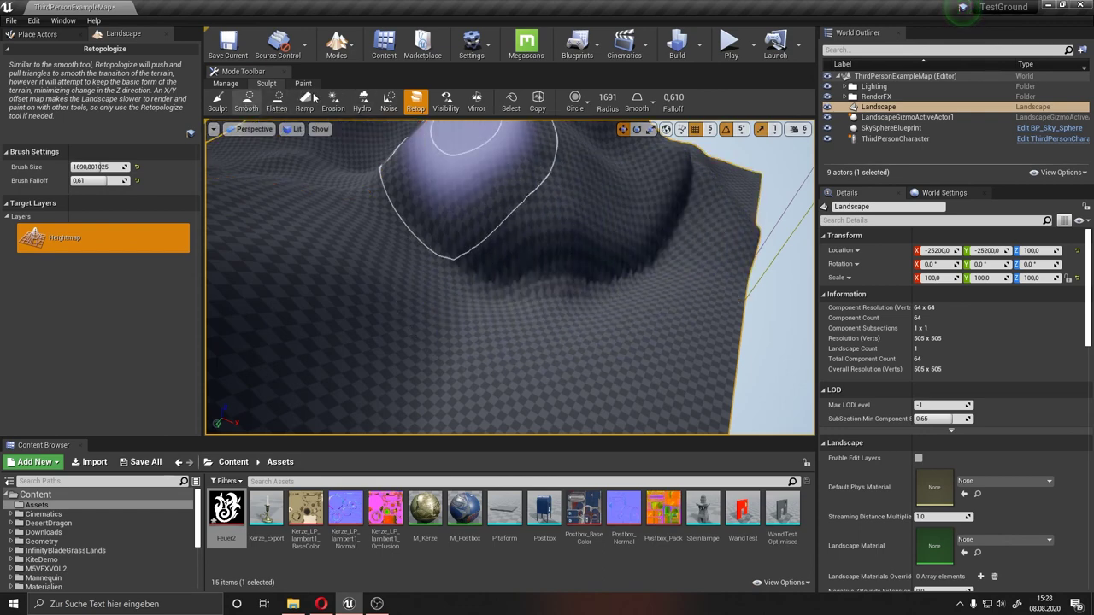
pyautogui.click(259, 101)
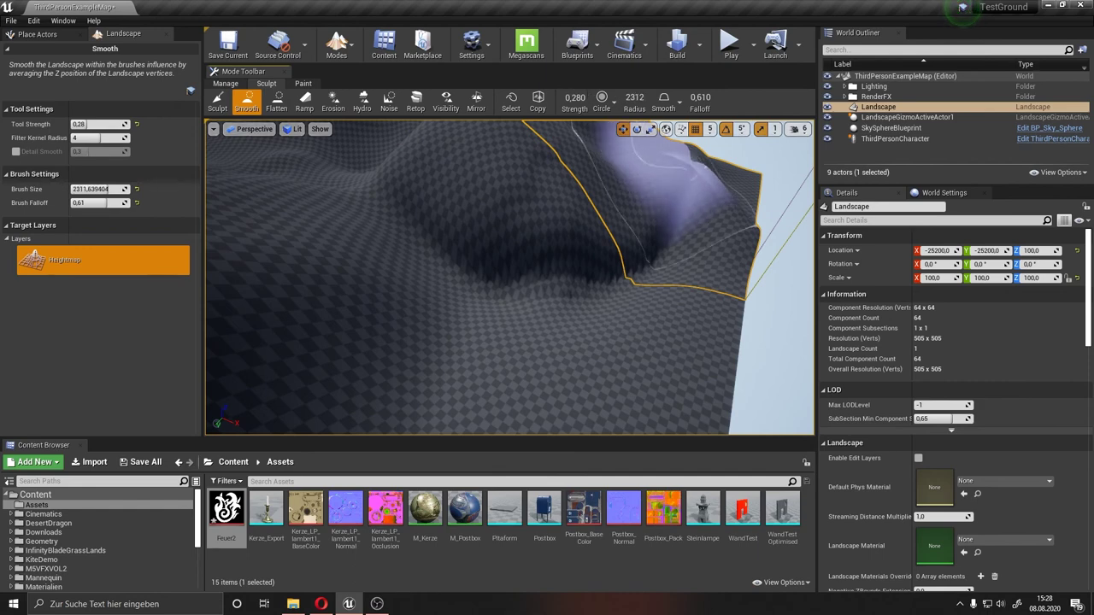
pyautogui.press('[')
pyautogui.moveTo(513, 263)
pyautogui.mouseDown()
pyautogui.moveTo(648, 232)
pyautogui.moveTo(442, 237)
pyautogui.moveTo(508, 244)
pyautogui.moveTo(692, 189)
pyautogui.mouseUp()
pyautogui.moveTo(691, 189); pyautogui.dragTo(513, 257, button='right')
# Step: Set the Sculpt tool to a Circle brush with 989.1 radius and 0.61 falloff
pyautogui.click(217, 101)
pyautogui.moveTo(635, 231); pyautogui.dragTo(635, 230, button='right')
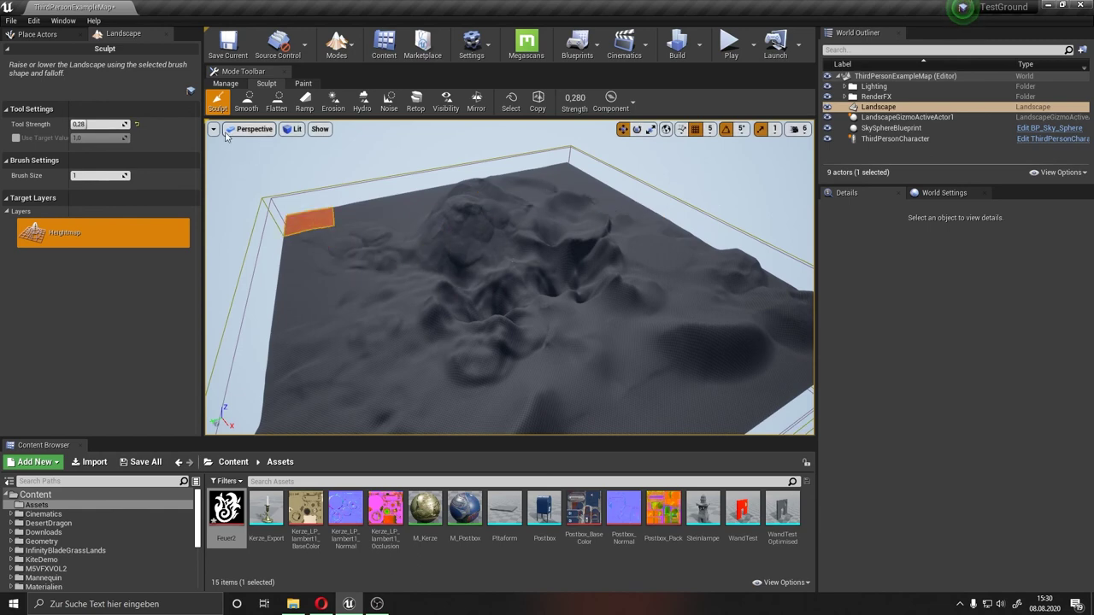
pyautogui.click(611, 103)
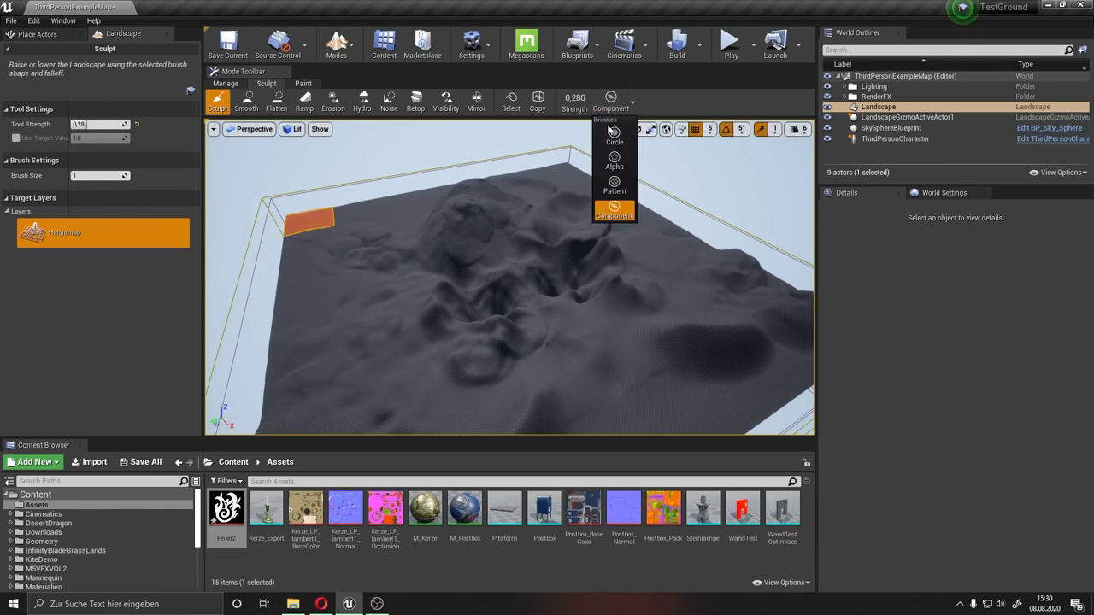
pyautogui.click(617, 137)
pyautogui.moveTo(649, 183); pyautogui.dragTo(665, 194, button='right')
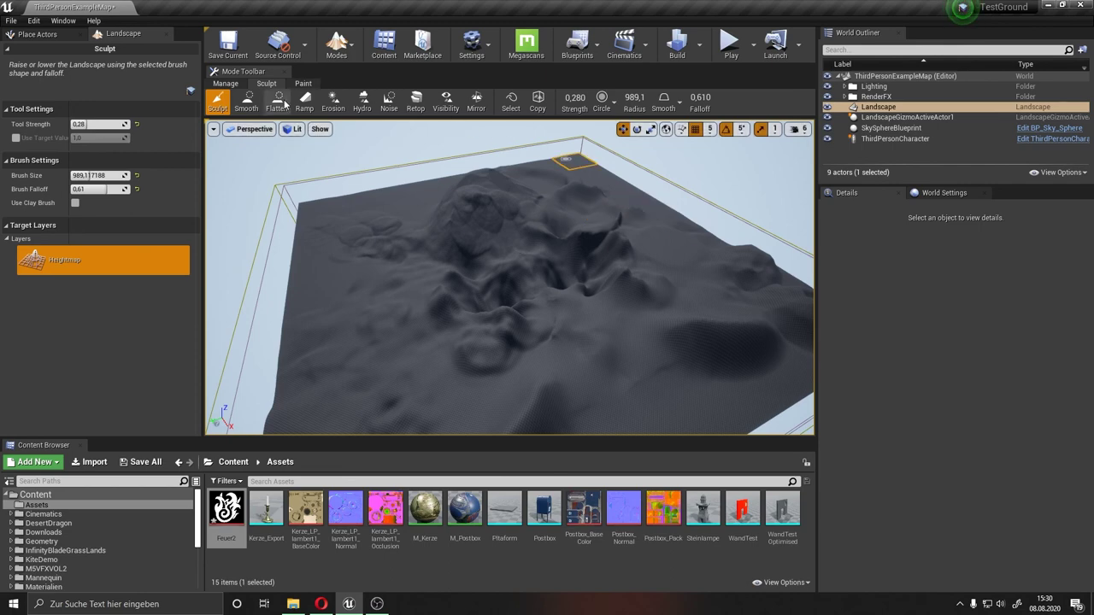
pyautogui.moveTo(696, 270); pyautogui.dragTo(635, 275, button='right')
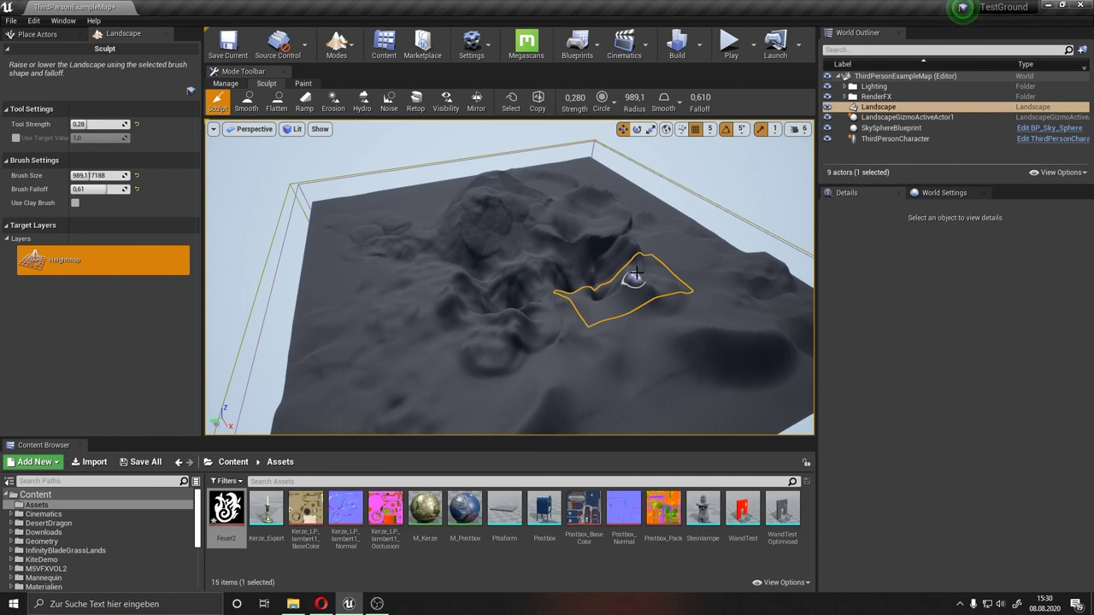
pyautogui.moveTo(636, 274); pyautogui.dragTo(542, 261, button='right')
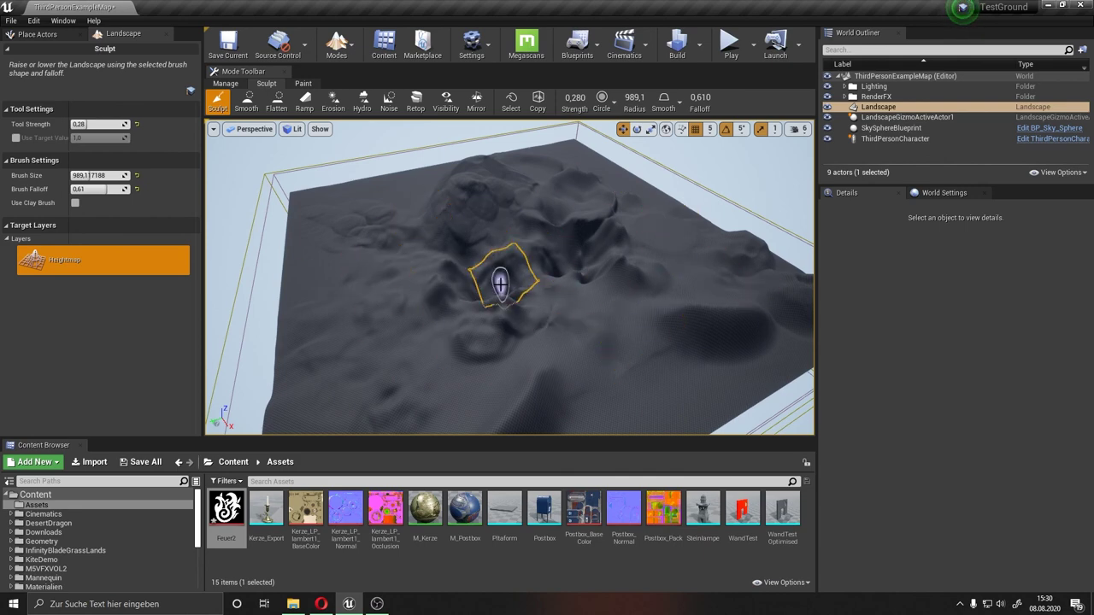
pyautogui.moveTo(500, 282); pyautogui.dragTo(610, 232, button='right')
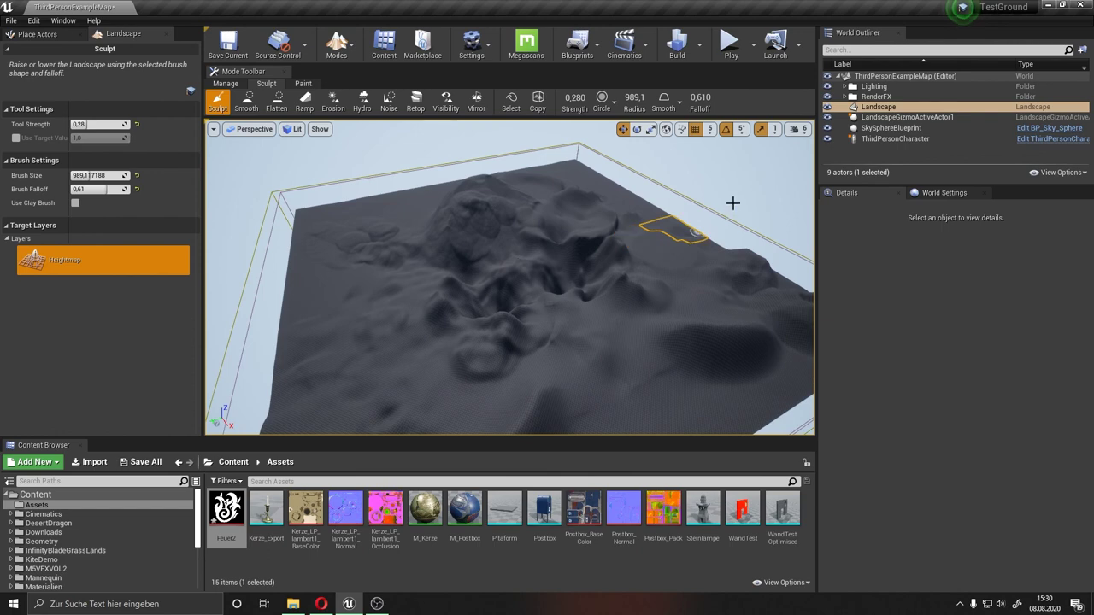